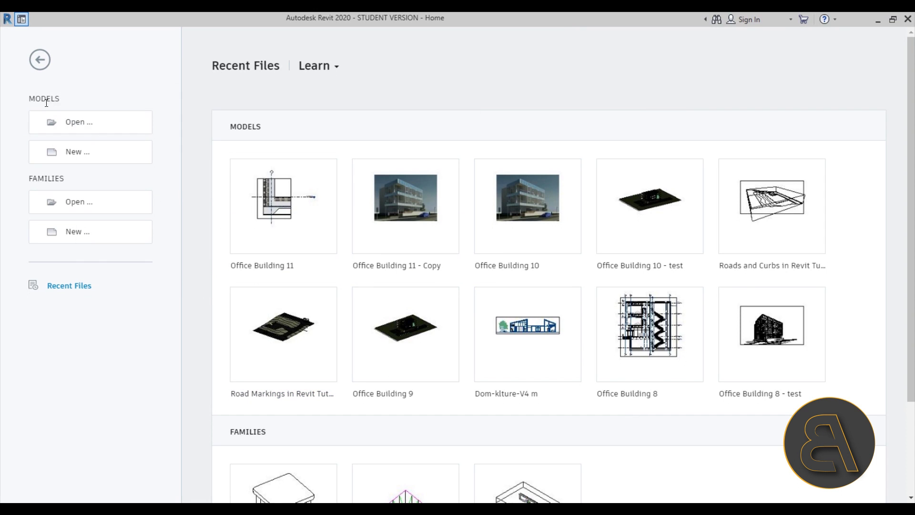
# Create a new project from a template chosen in place of the Construction Template.
pyautogui.click(79, 159)
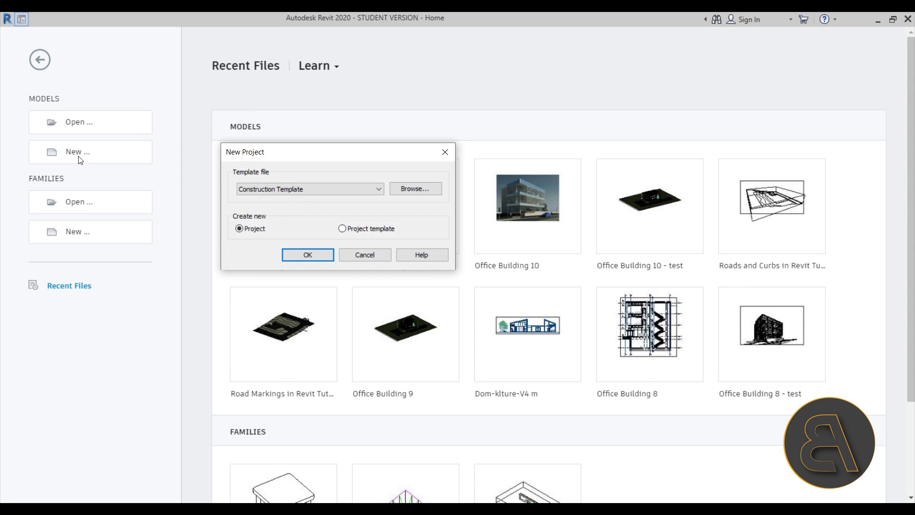
pyautogui.click(291, 190)
pyautogui.click(264, 215)
pyautogui.click(304, 257)
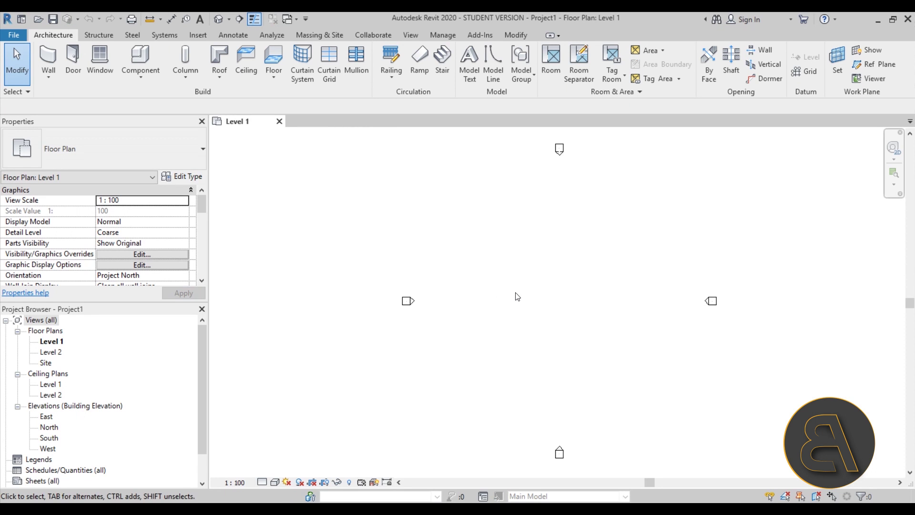
# Start a new wall and duplicate its Generic - 200mm type as "Ventilated Facade Wall - Part 1".
pyautogui.moveTo(517, 296); pyautogui.dragTo(451, 295, button='middle')
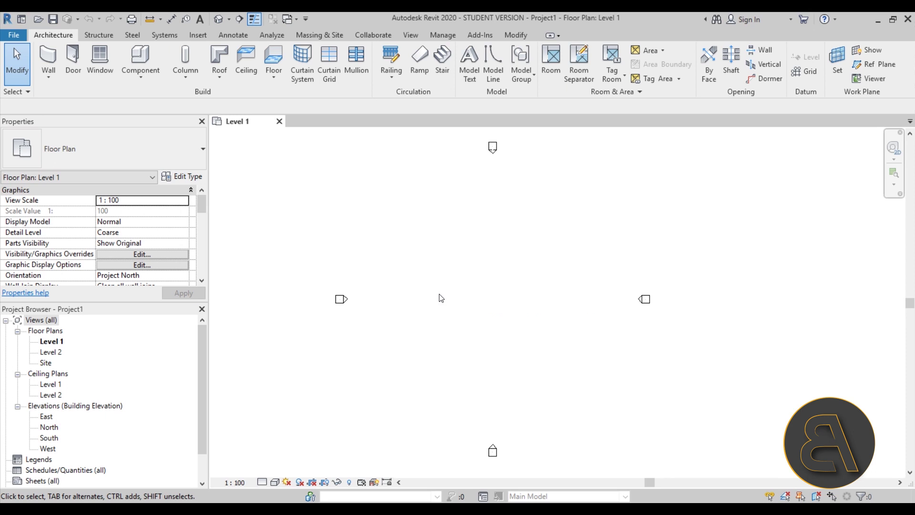
pyautogui.click(50, 61)
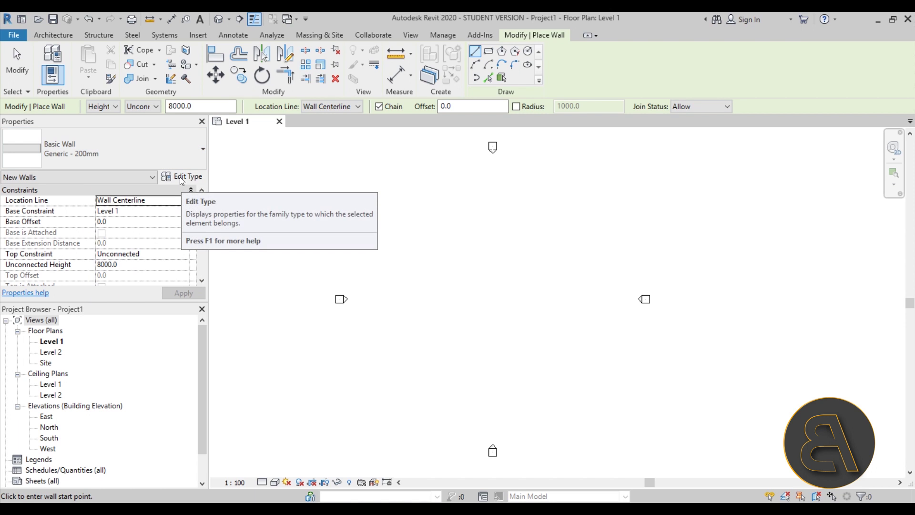
pyautogui.click(181, 178)
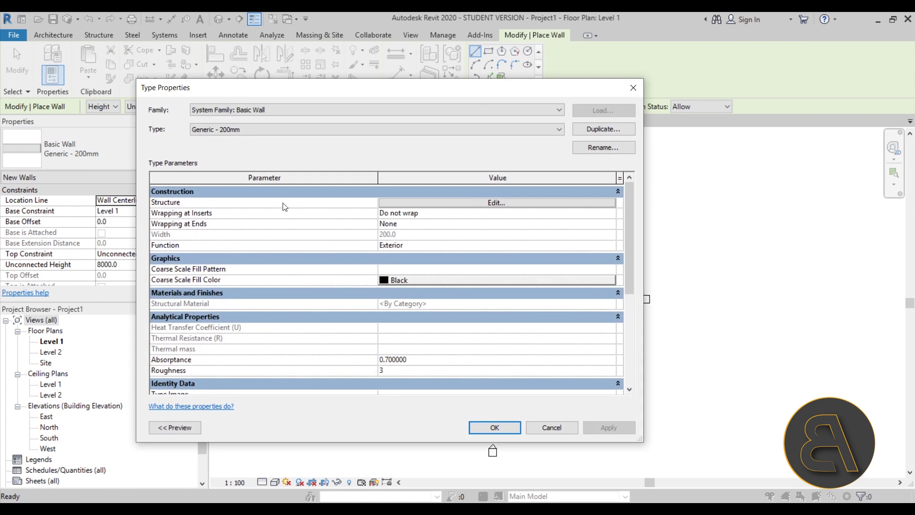
pyautogui.click(603, 128)
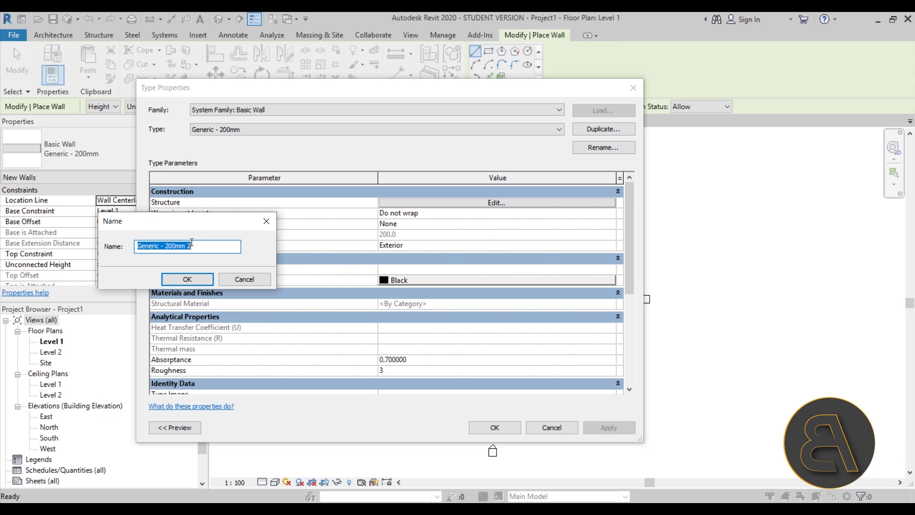
pyautogui.write('Ventilated Facade Wall - Part 1')
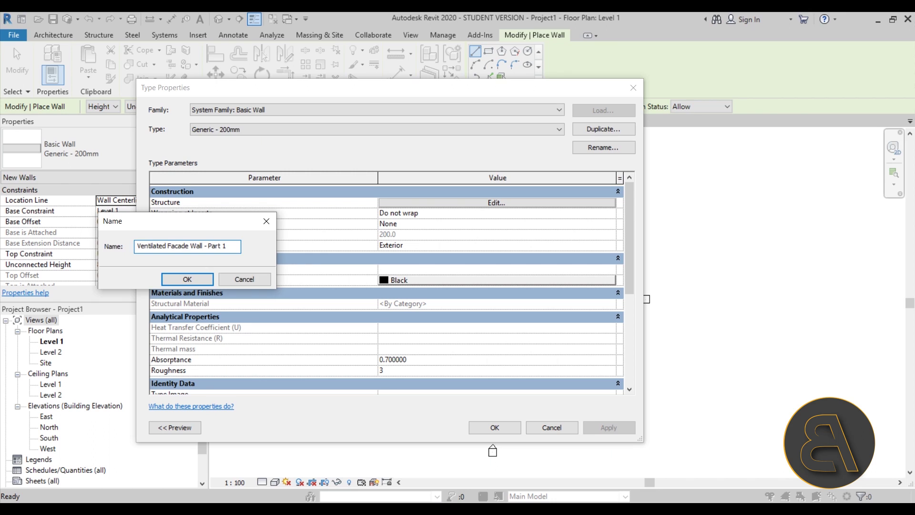
pyautogui.press('Return')
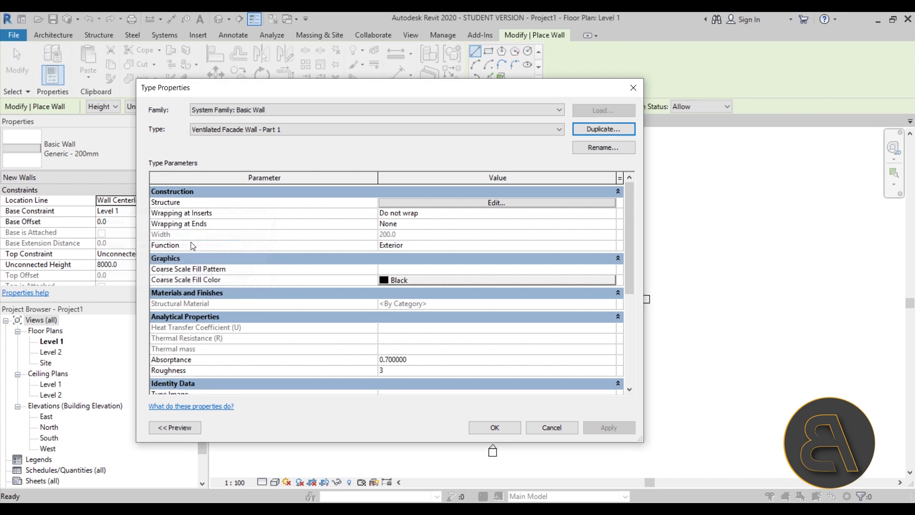
# In the wall's structure, set the core layer's thickness to 150 and pick Concrete, Cast-in-Place gray as its material.
pyautogui.click(422, 206)
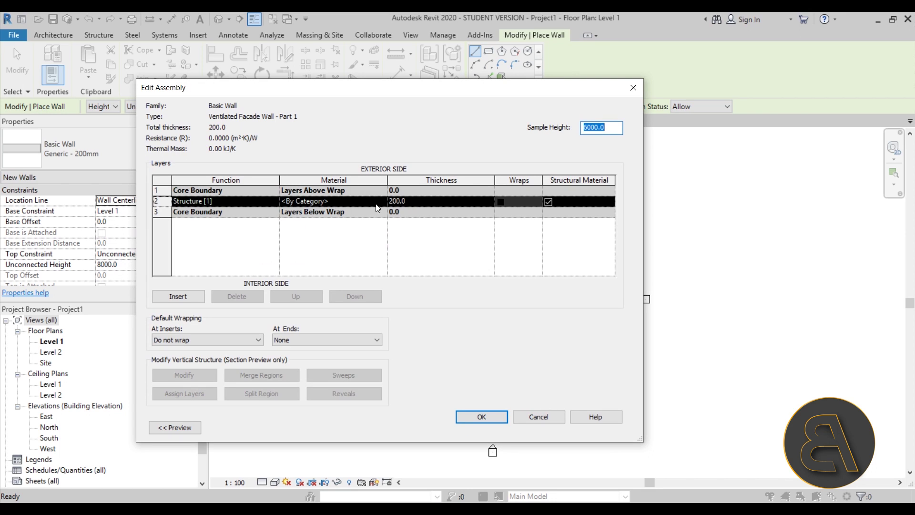
pyautogui.click(427, 204)
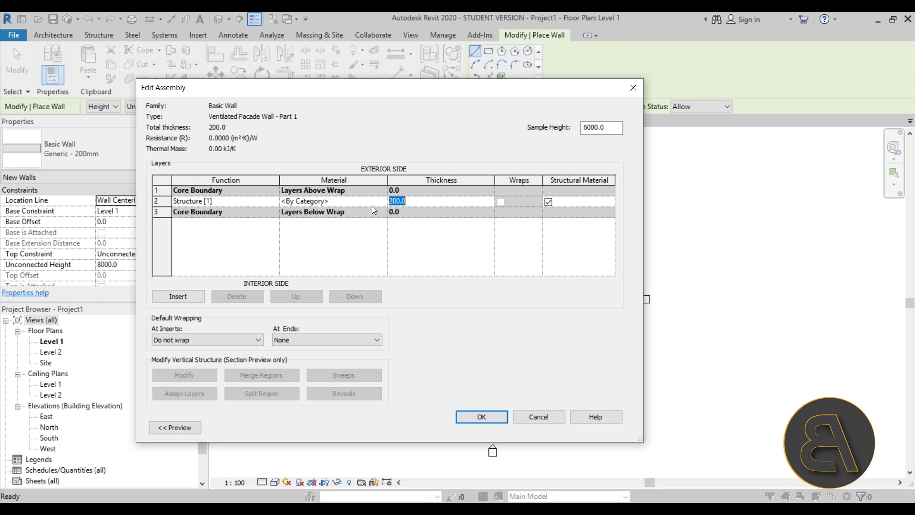
pyautogui.write('150')
pyautogui.click(378, 202)
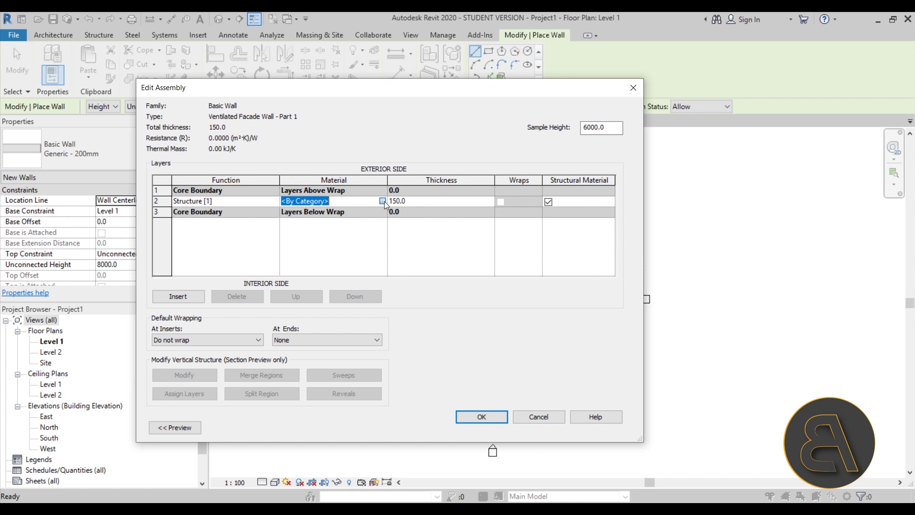
pyautogui.click(383, 201)
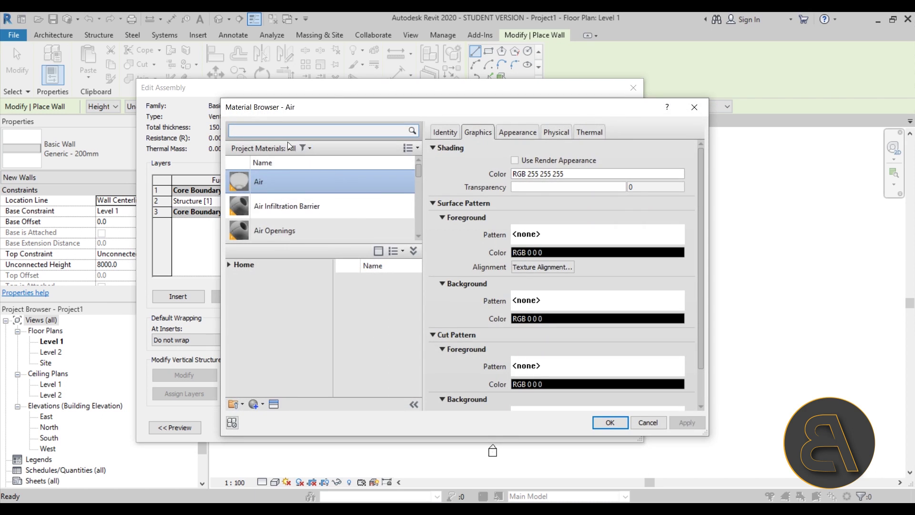
pyautogui.write('conc')
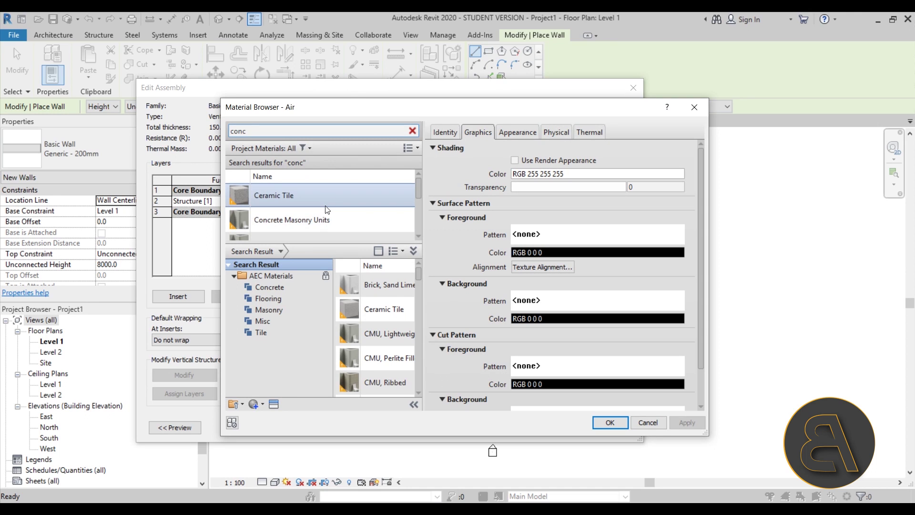
pyautogui.scroll(-2, 329, 212)
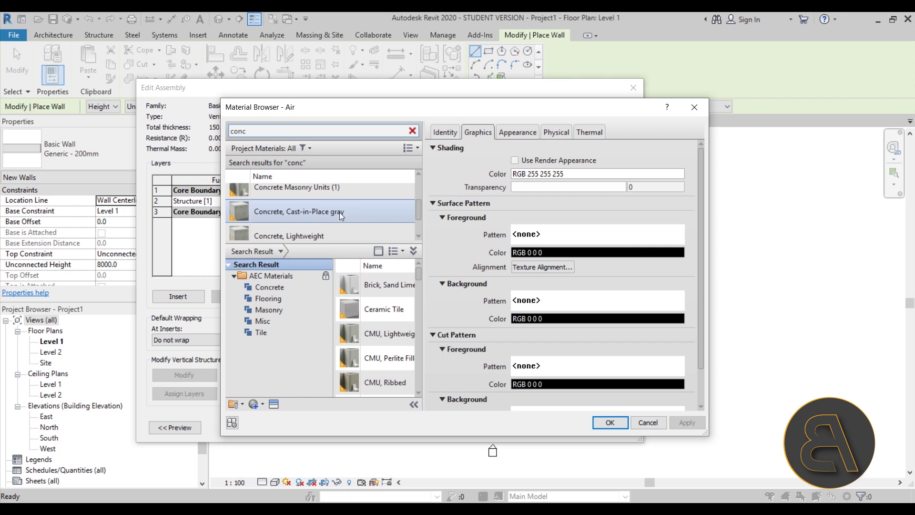
pyautogui.click(329, 216)
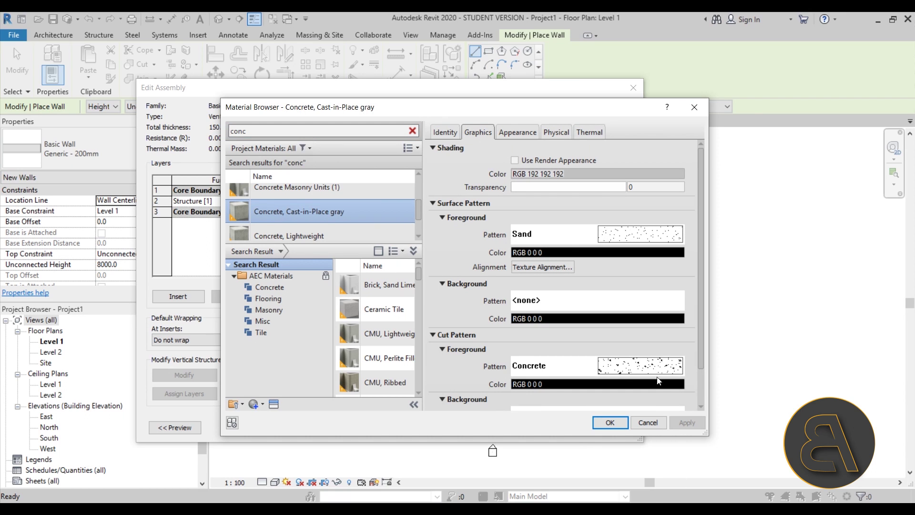
# Set the concrete material's cut foreground pattern to Diagonal crosshatch 1.5mm and assign the material to the core layer.
pyautogui.click(627, 366)
pyautogui.scroll(-2, 482, 313)
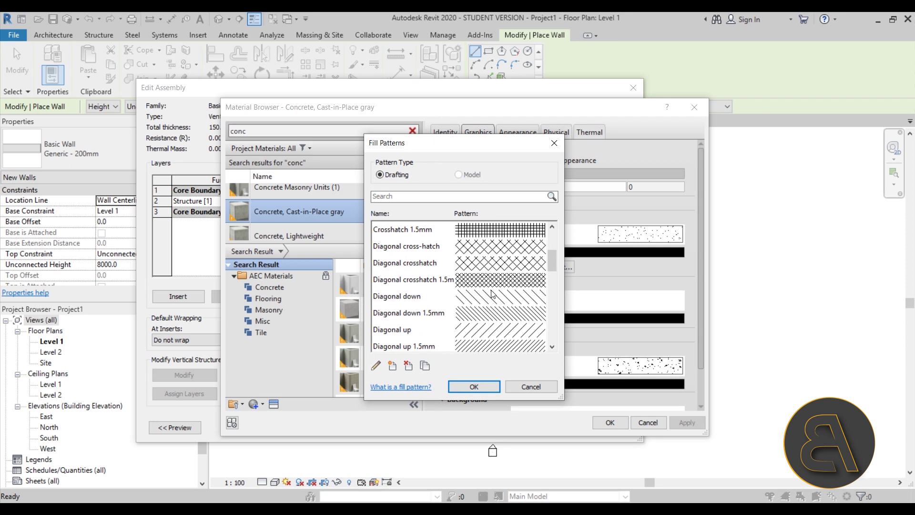
pyautogui.click(476, 282)
pyautogui.click(487, 385)
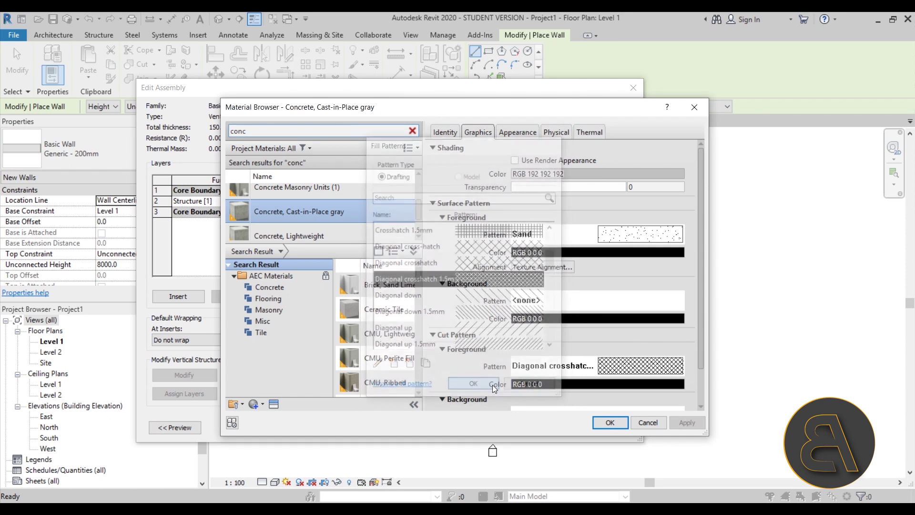
pyautogui.click(610, 422)
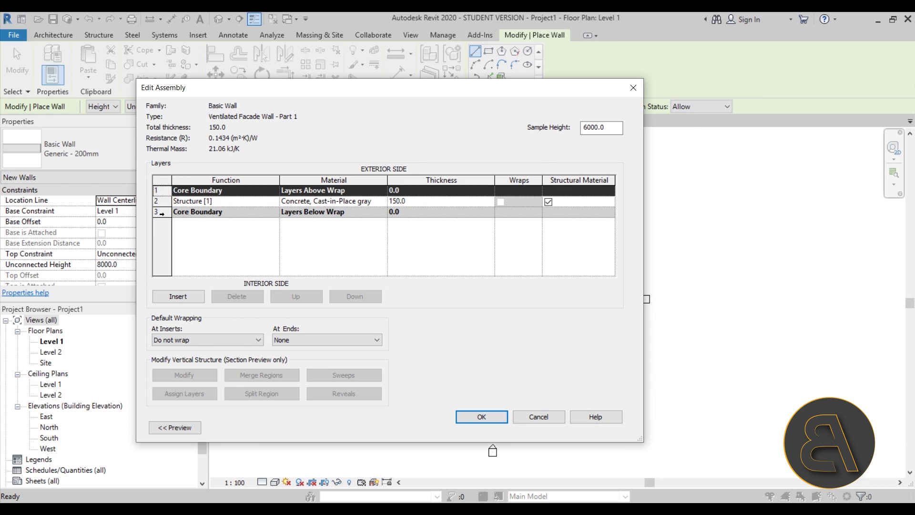
# Insert a layer on the exterior side of the core with function Thermal/Air Layer [3] and thickness 150.
pyautogui.click(179, 296)
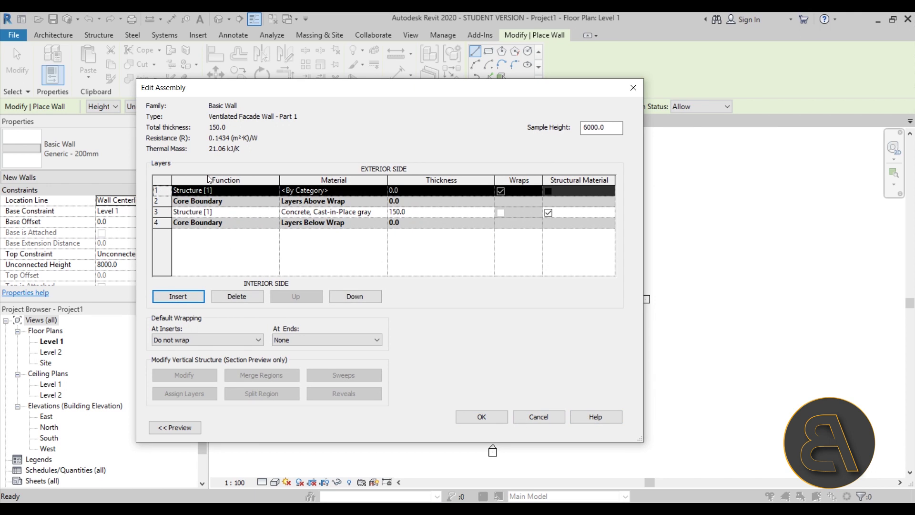
pyautogui.click(275, 191)
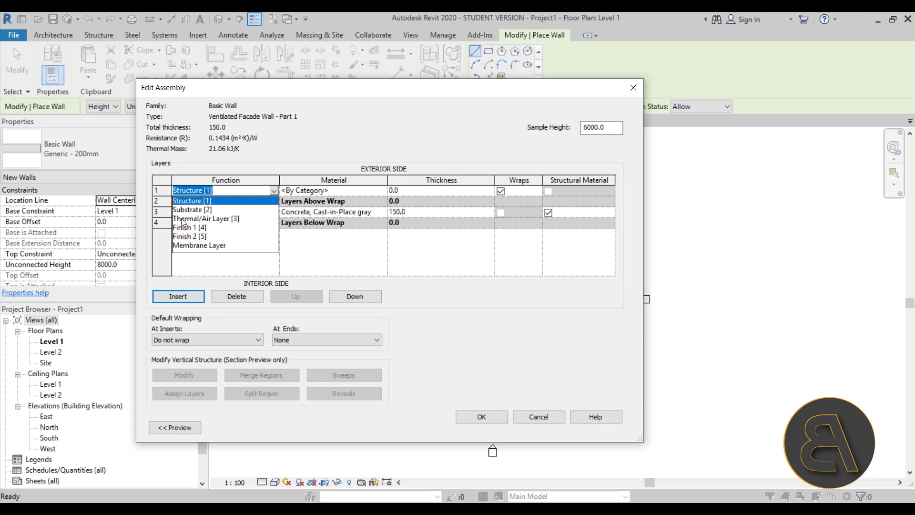
pyautogui.click(200, 219)
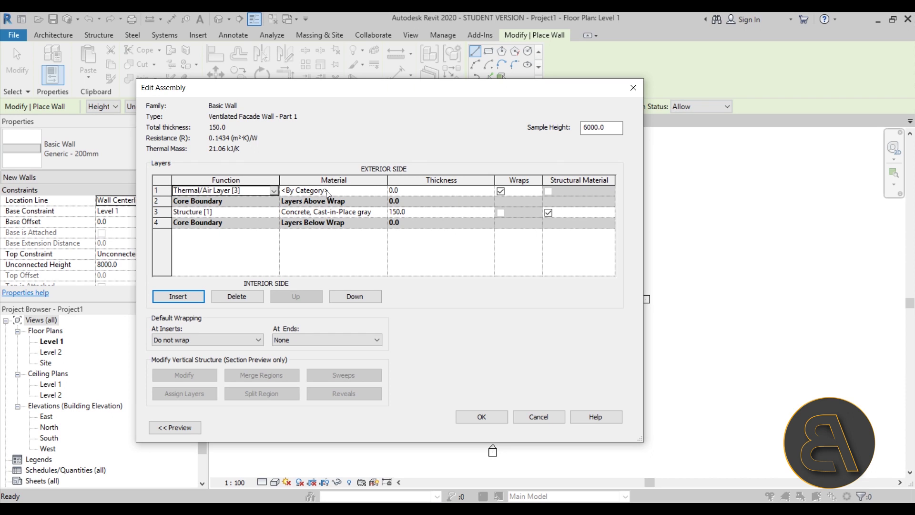
pyautogui.click(400, 191)
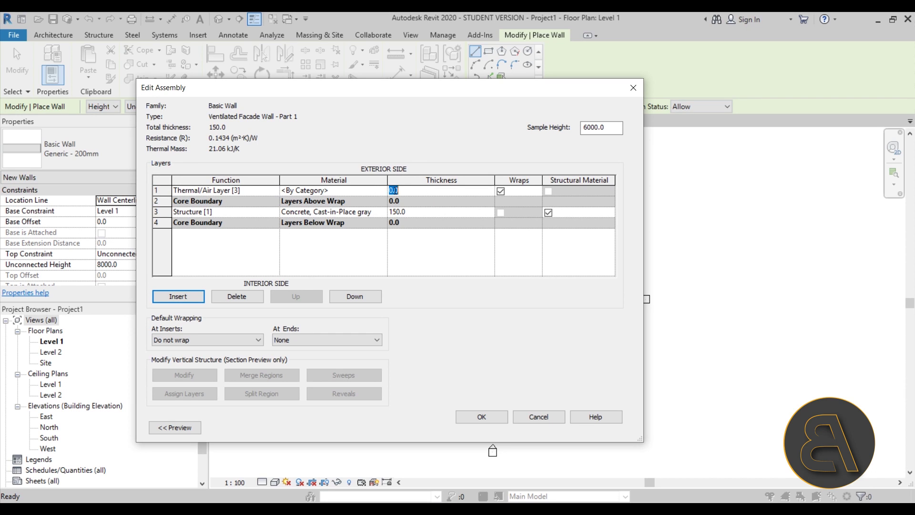
pyautogui.write('150')
# Search the materials for "insulation" and assign EIFS, Exterior Insulation to the thermal layer.
pyautogui.click(333, 190)
pyautogui.click(382, 190)
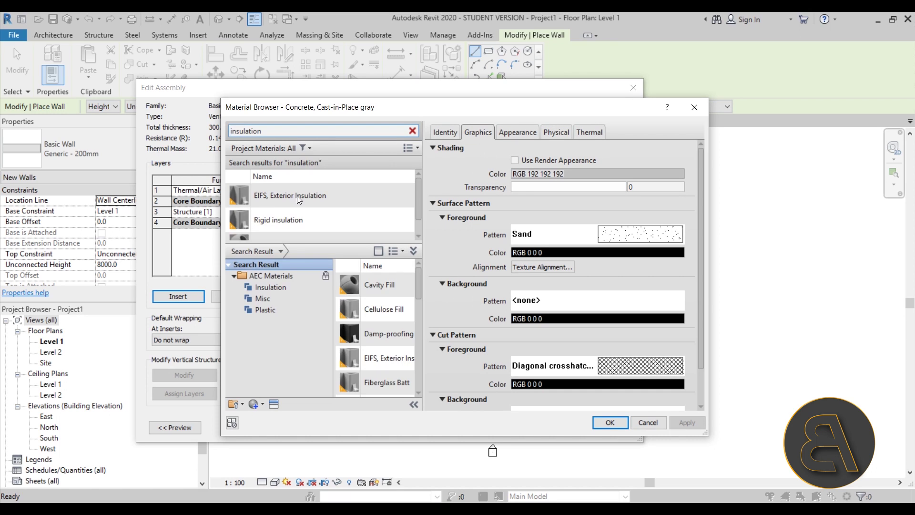
pyautogui.scroll(-1, 312, 214)
pyautogui.moveTo(313, 243); pyautogui.dragTo(312, 312)
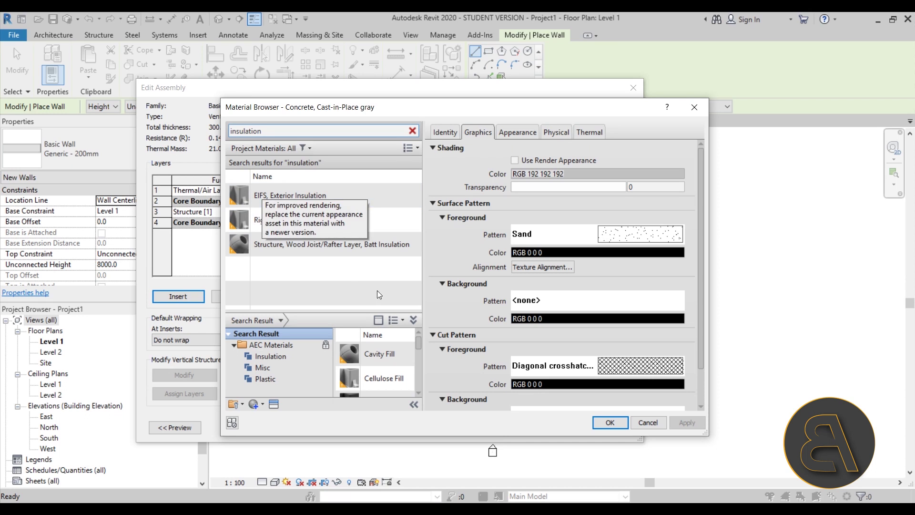
pyautogui.scroll(-1, 381, 352)
pyautogui.moveTo(358, 315); pyautogui.dragTo(357, 213)
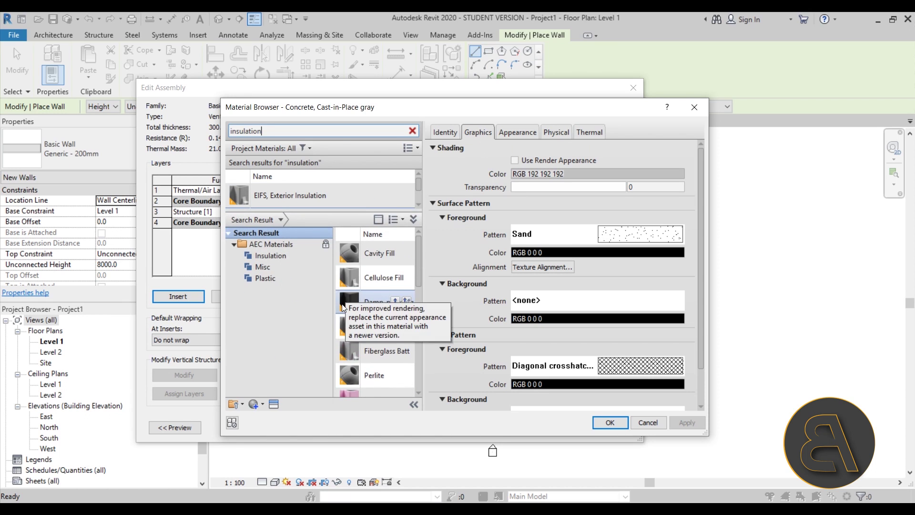
pyautogui.moveTo(334, 307); pyautogui.dragTo(293, 305)
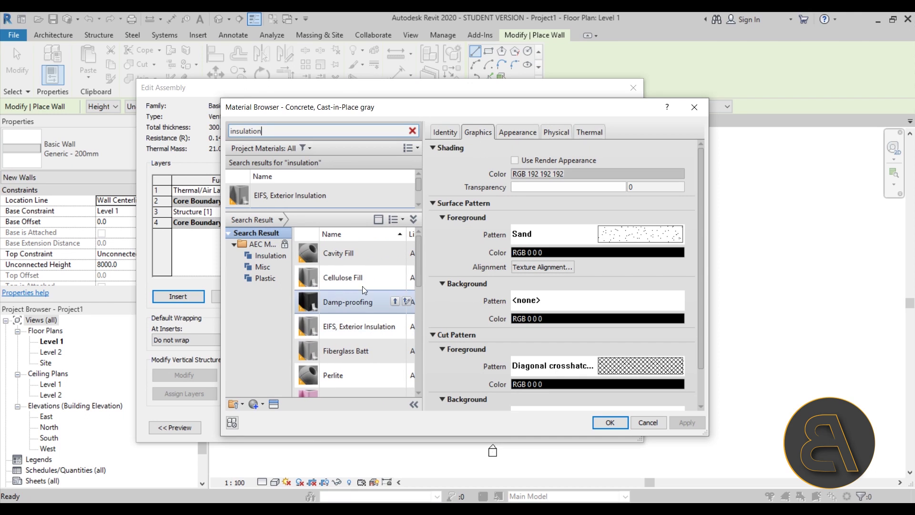
pyautogui.scroll(-1, 377, 286)
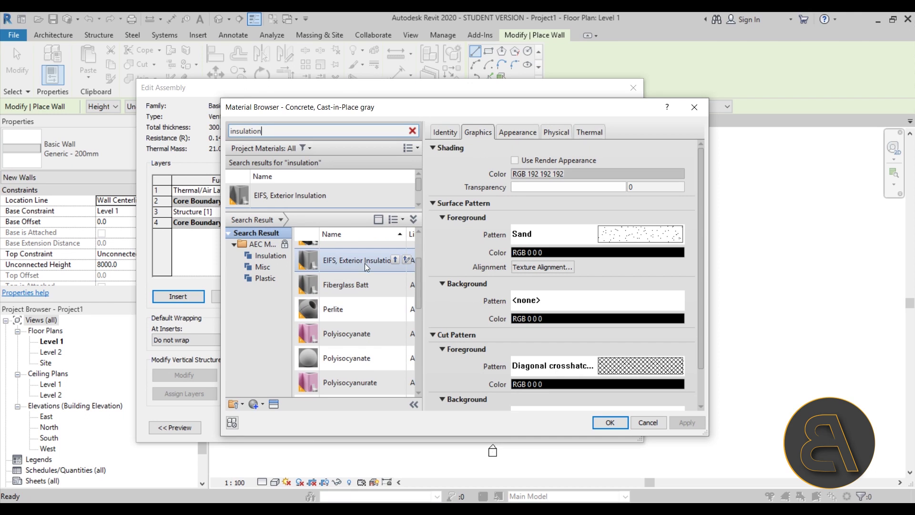
pyautogui.click(405, 260)
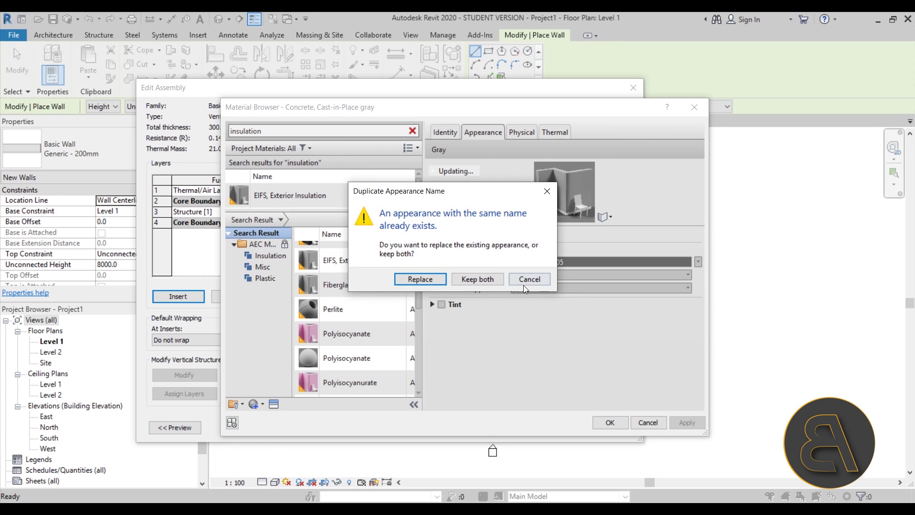
pyautogui.click(529, 279)
pyautogui.click(292, 197)
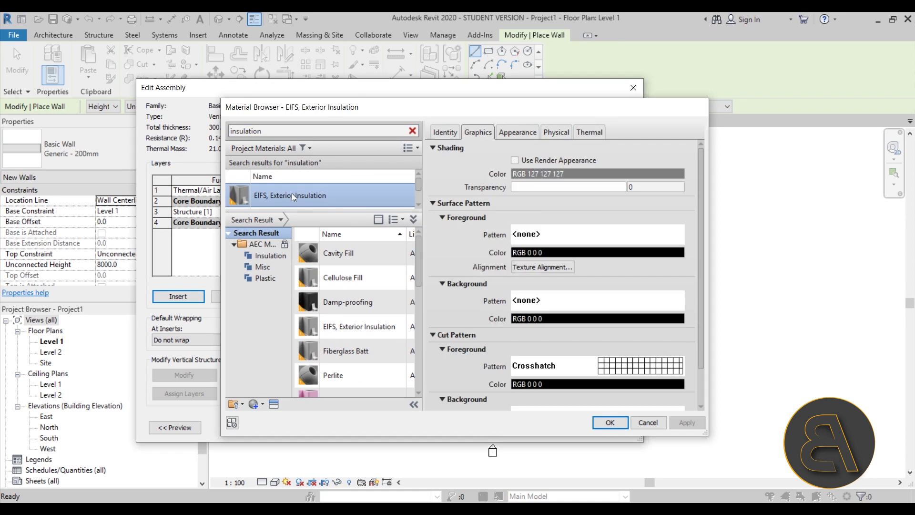
pyautogui.doubleClick(293, 197)
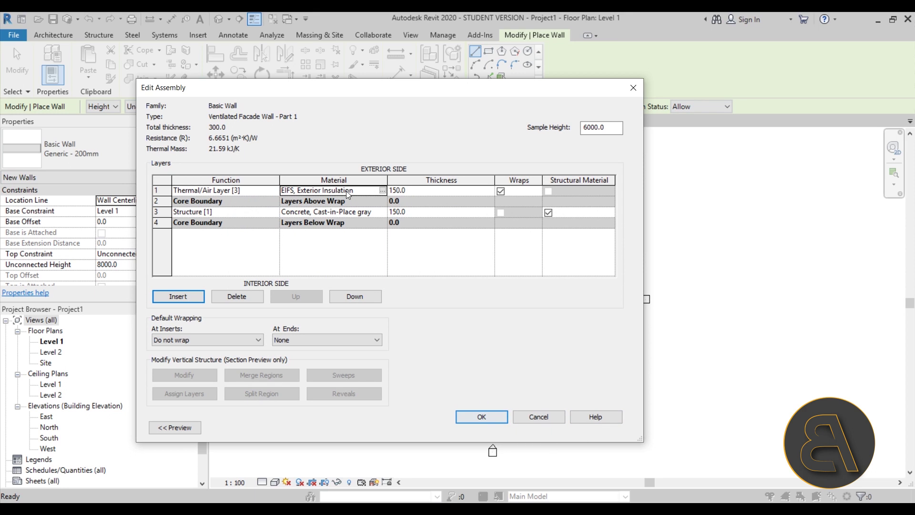
# Change the EIFS, Exterior Insulation material's cut foreground pattern to Solid fill.
pyautogui.click(384, 193)
pyautogui.click(383, 190)
pyautogui.scroll(-1, 571, 325)
pyautogui.scroll(1, 571, 325)
pyautogui.scroll(-1, 571, 325)
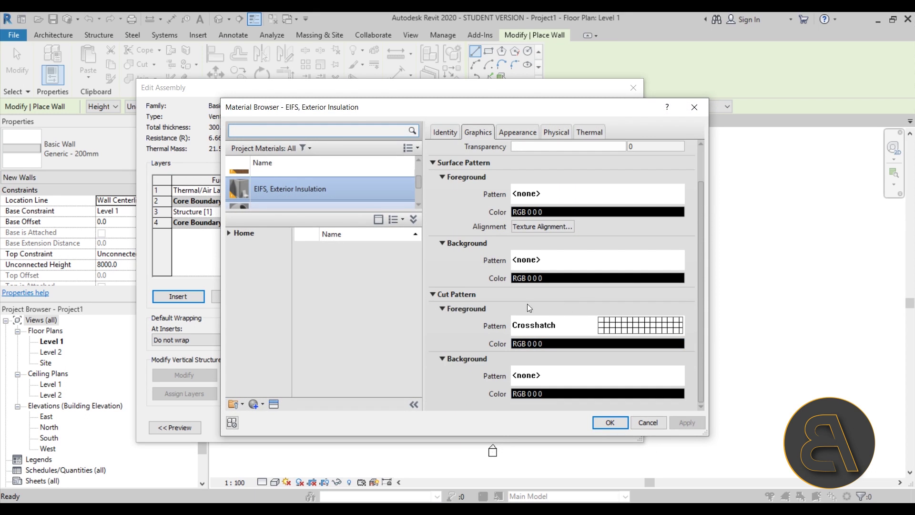
pyautogui.click(636, 331)
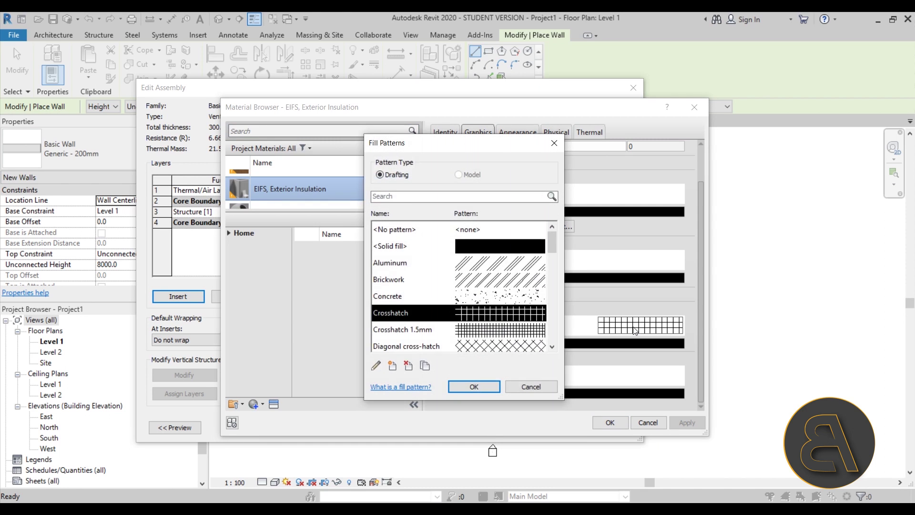
pyautogui.click(460, 247)
pyautogui.click(474, 386)
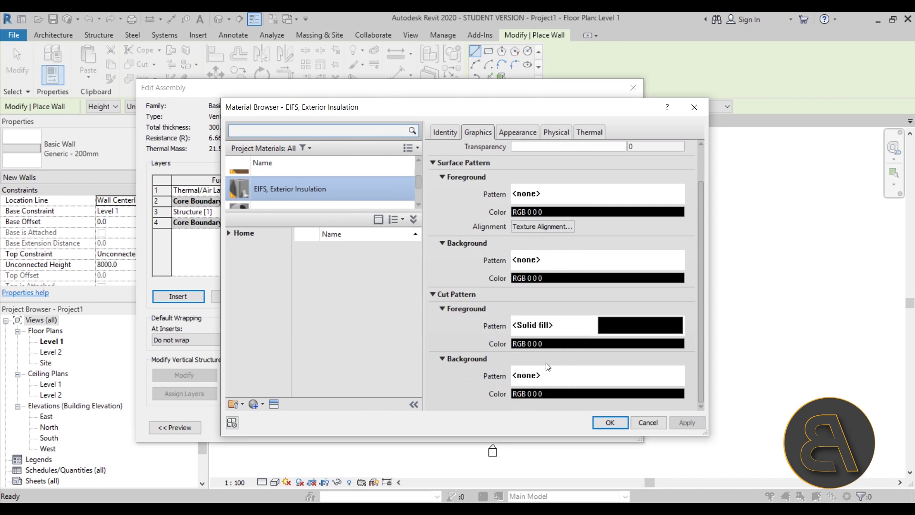
# Set the insulation's cut foreground pattern color to light yellow RGB 255 254 215 and accept the material, assembly and wall type settings.
pyautogui.click(624, 343)
pyautogui.moveTo(500, 202); pyautogui.dragTo(499, 183)
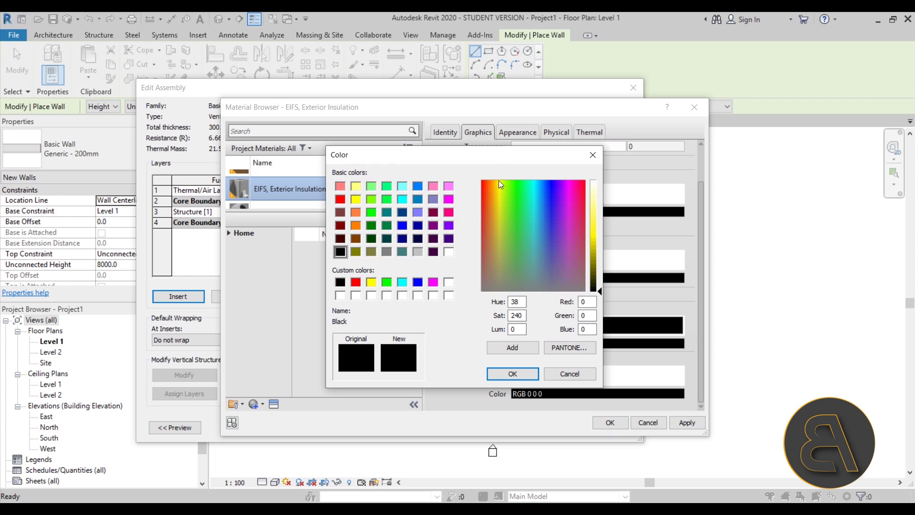
pyautogui.moveTo(599, 204); pyautogui.dragTo(598, 198)
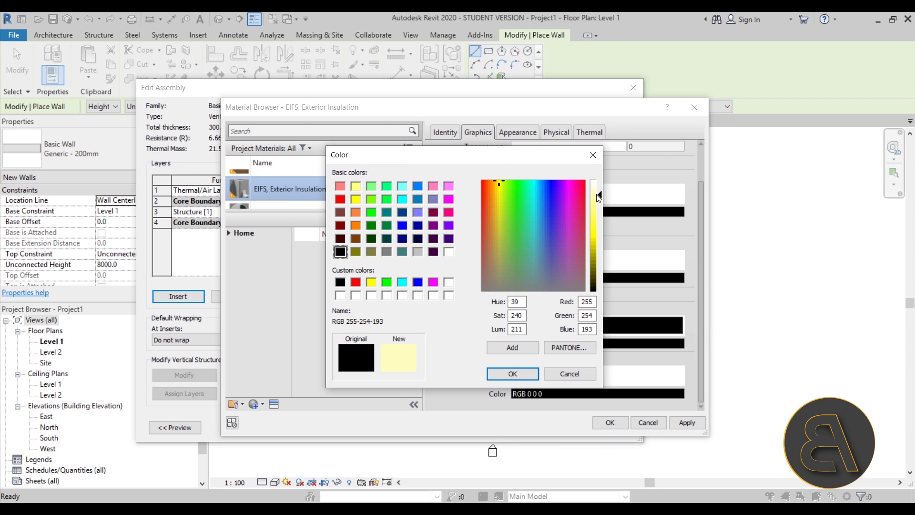
pyautogui.click(513, 373)
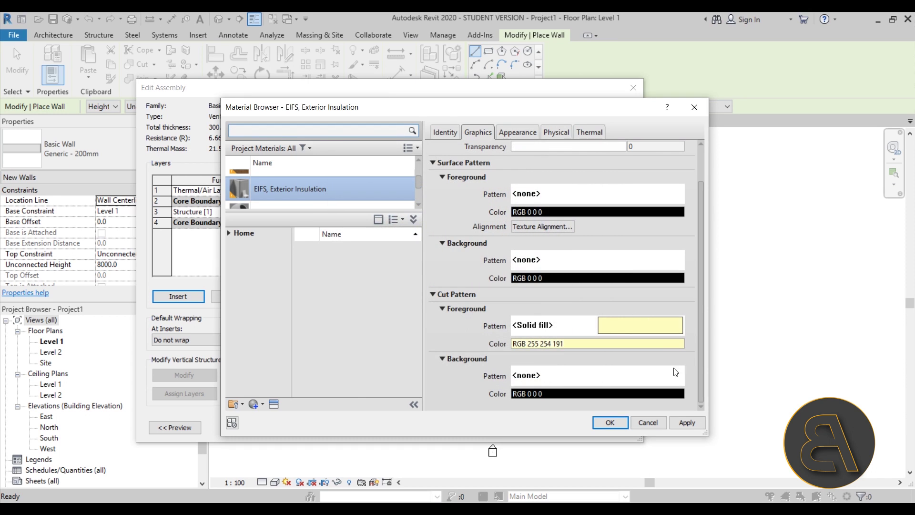
pyautogui.click(653, 344)
pyautogui.moveTo(602, 195); pyautogui.dragTo(601, 190)
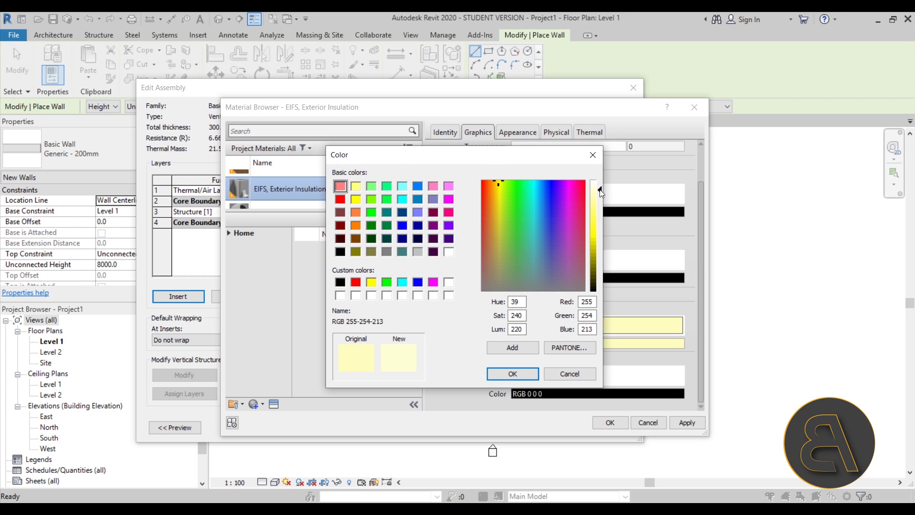
pyautogui.click(513, 373)
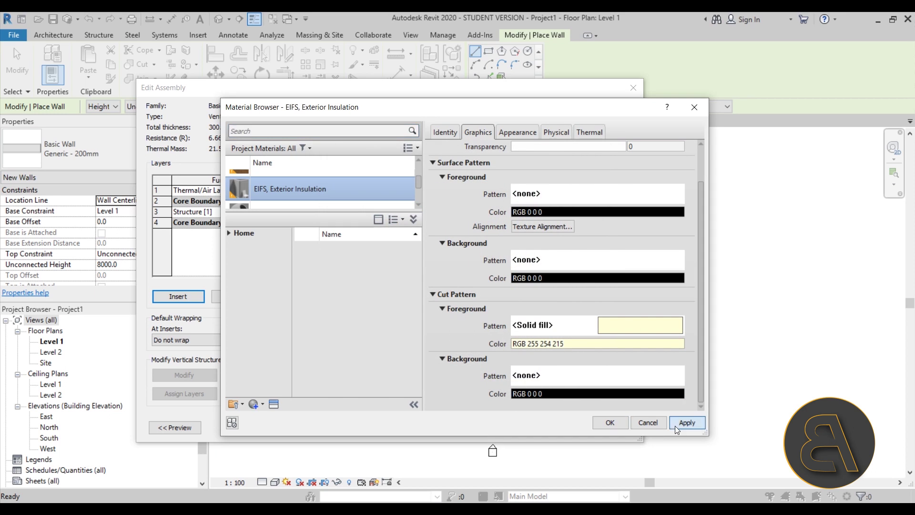
pyautogui.click(610, 422)
pyautogui.click(482, 417)
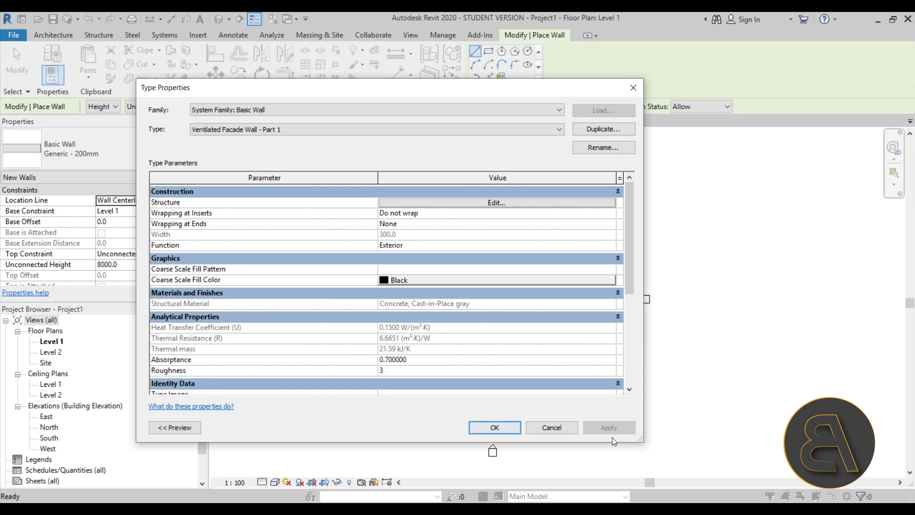
pyautogui.click(490, 426)
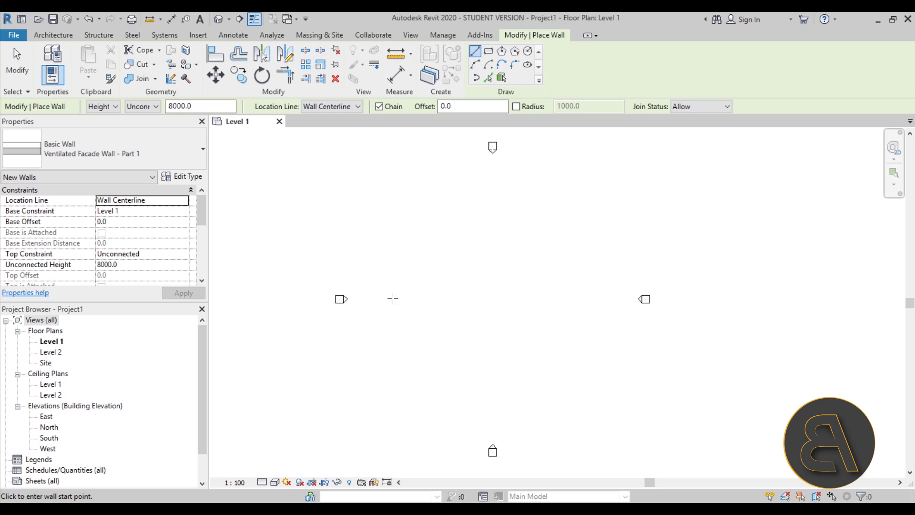
# Draw a horizontal Ventilated Facade Wall - Part 1 wall 10200 mm long between the elevation markers.
pyautogui.scroll(3, 451, 308)
pyautogui.scroll(-1, 455, 301)
pyautogui.moveTo(456, 300); pyautogui.dragTo(447, 292, button='middle')
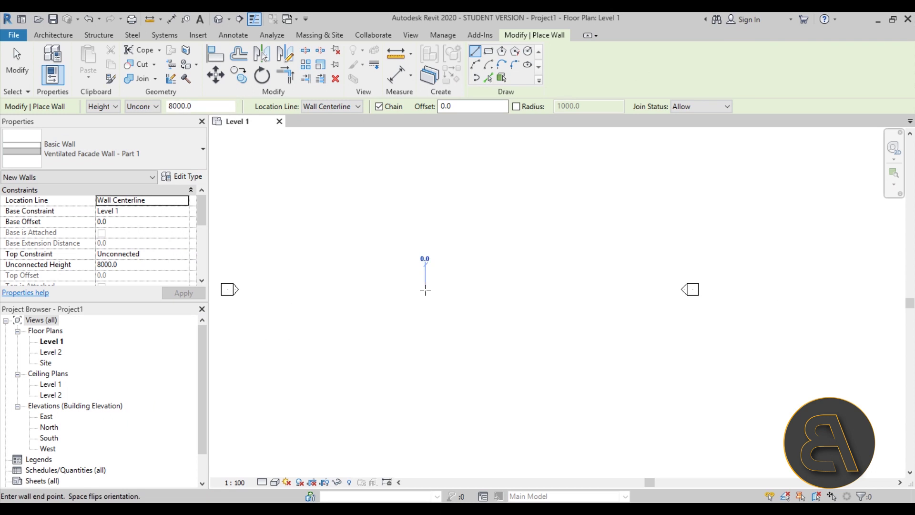
pyautogui.click(354, 289)
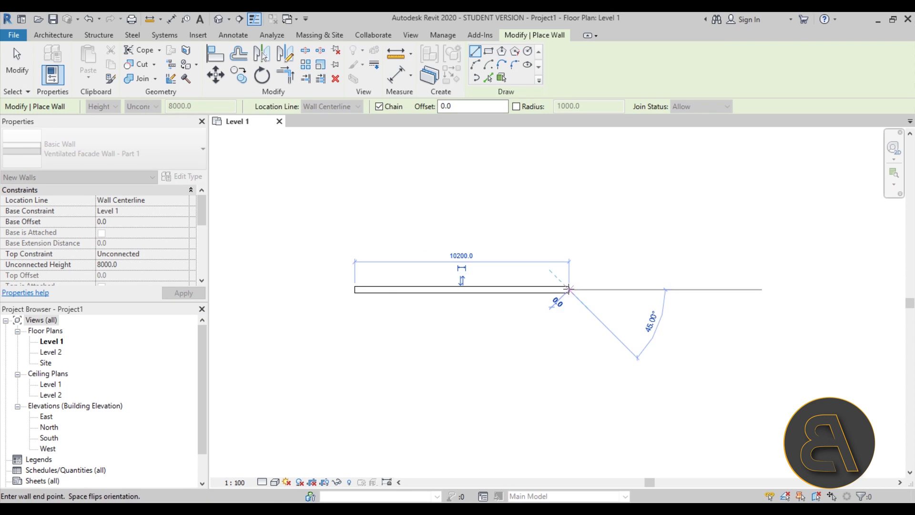
pyautogui.click(569, 289)
pyautogui.press('Escape')
pyautogui.press('Escape')
# Set the Level 1 floor plan's detail level to Fine.
pyautogui.scroll(1, 404, 293)
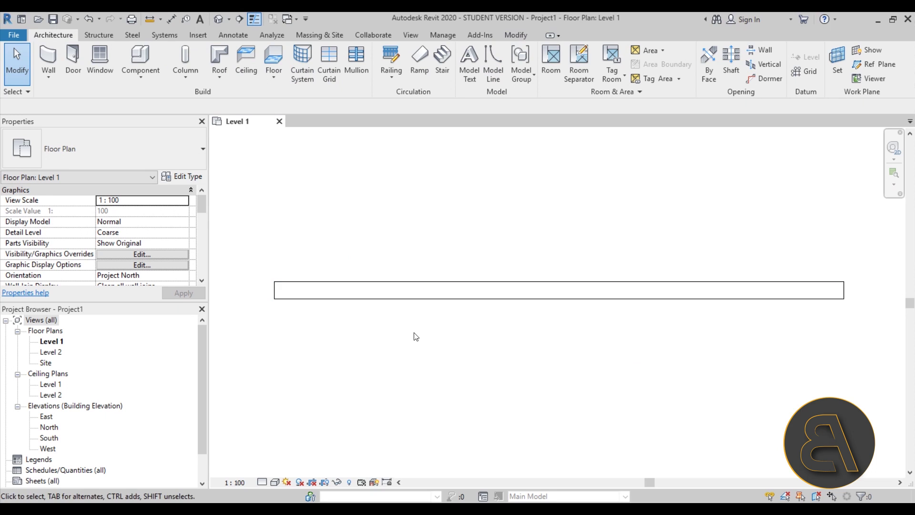
pyautogui.click(262, 482)
pyautogui.click(276, 469)
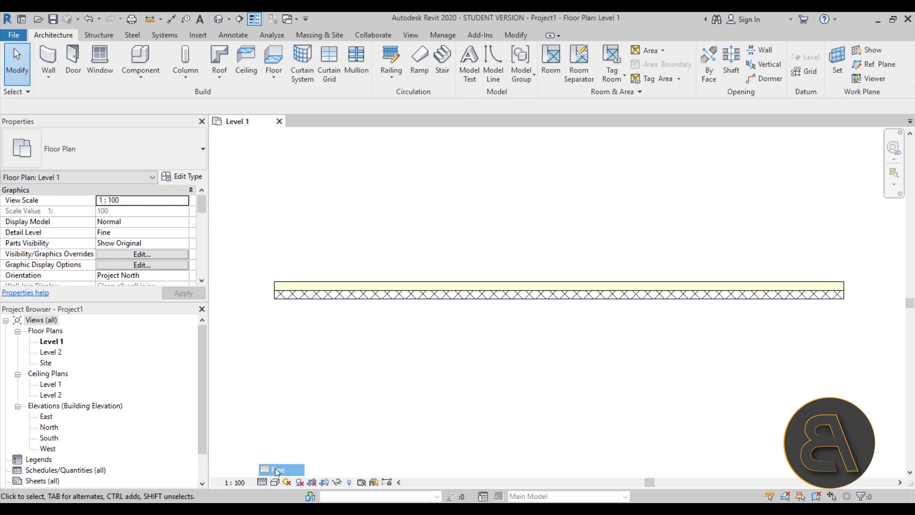
# Flip the wall's orientation so the insulation layer faces the lower side of the plan.
pyautogui.scroll(2, 318, 301)
pyautogui.scroll(-4, 300, 306)
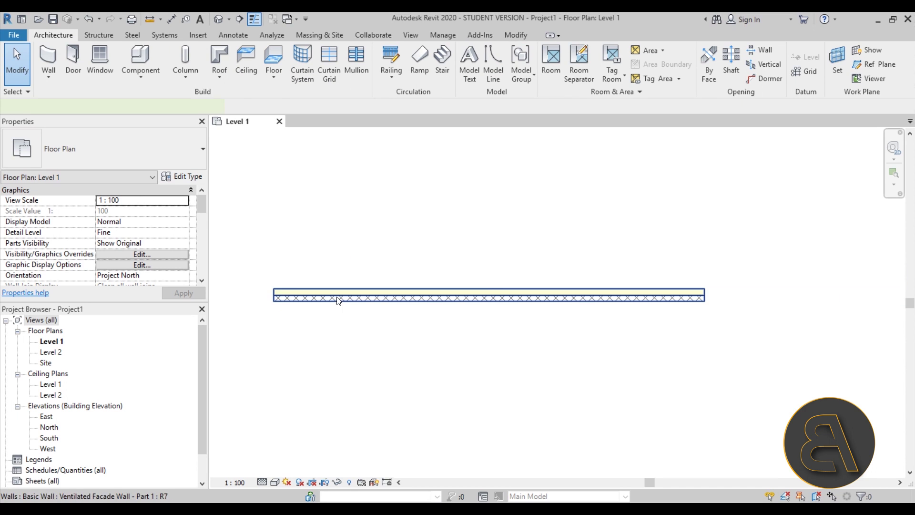
pyautogui.click(334, 298)
pyautogui.click(492, 282)
pyautogui.scroll(2, 348, 334)
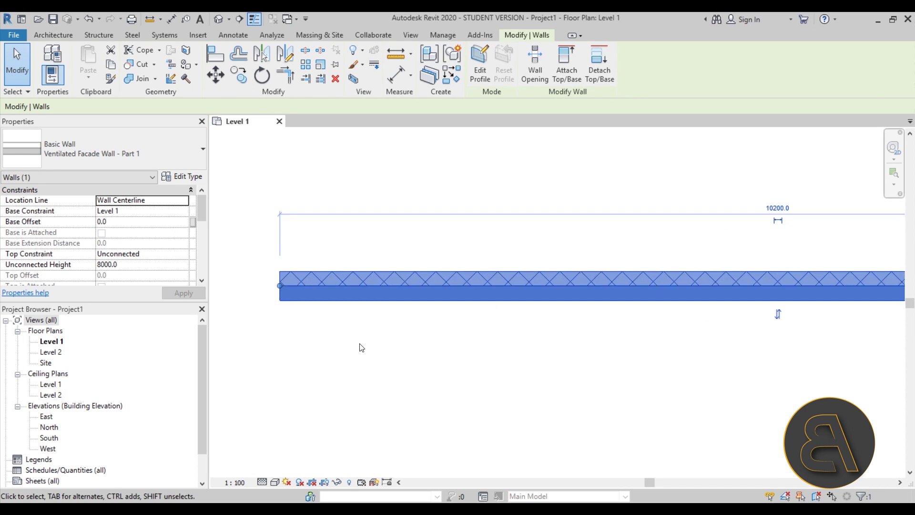
pyautogui.click(357, 341)
pyautogui.scroll(3, 286, 276)
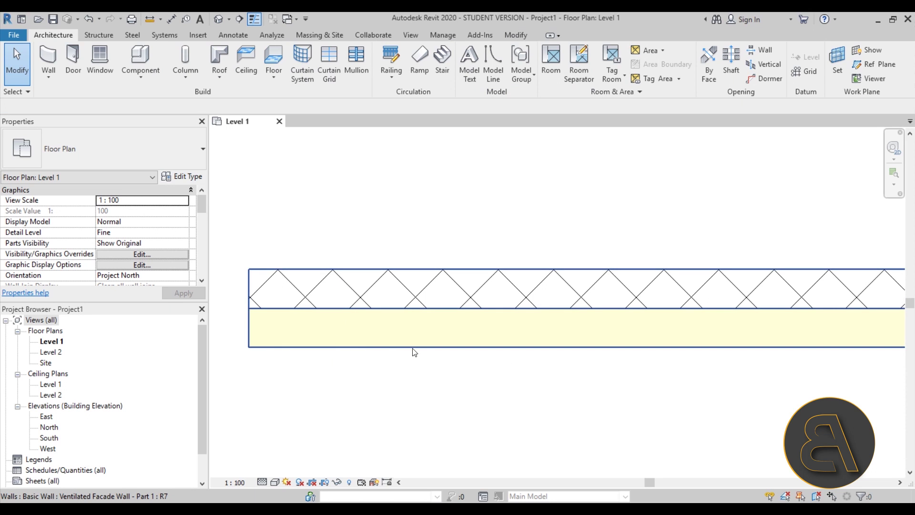
pyautogui.scroll(-2, 402, 367)
pyautogui.scroll(-2, 479, 381)
pyautogui.moveTo(482, 382); pyautogui.dragTo(372, 272, button='middle')
pyautogui.scroll(1, 312, 236)
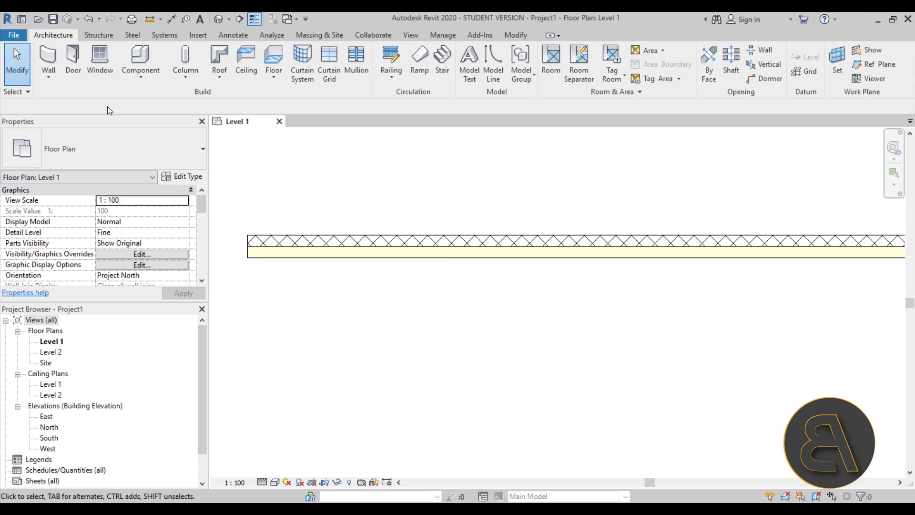
# Start a new wall with the Storefront curtain wall type and duplicate that type as "Ventilated Facade - Part 2".
pyautogui.click(54, 58)
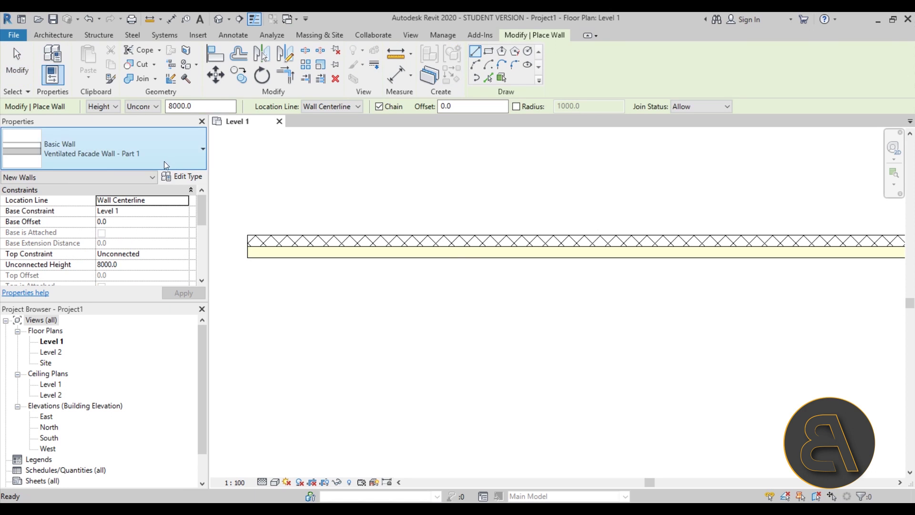
pyautogui.click(130, 159)
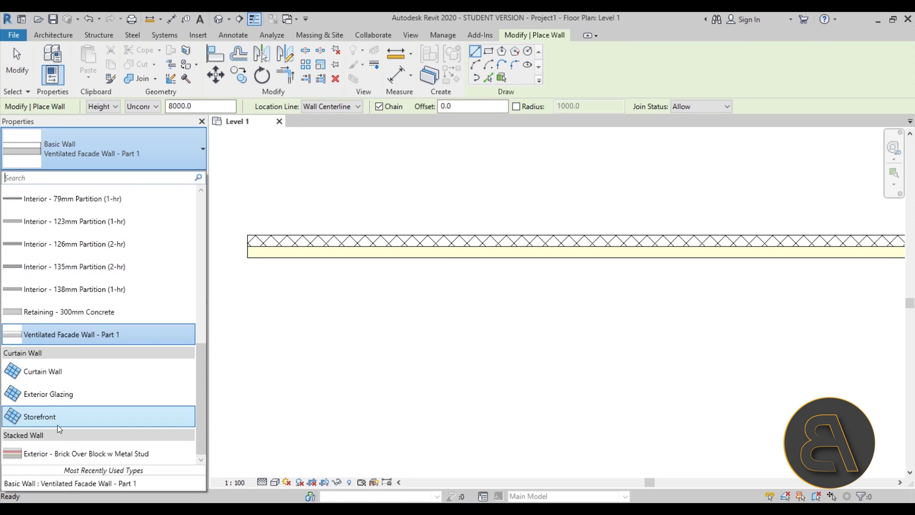
pyautogui.click(47, 417)
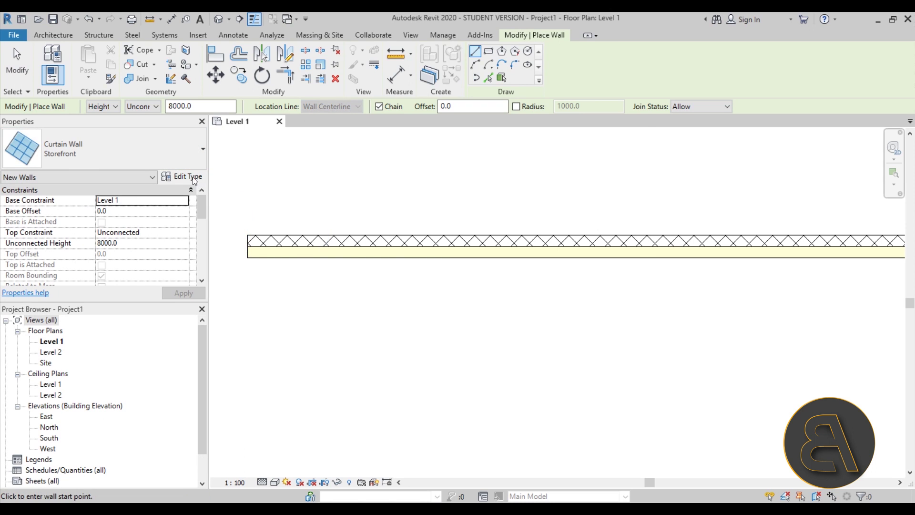
pyautogui.click(182, 176)
pyautogui.click(589, 130)
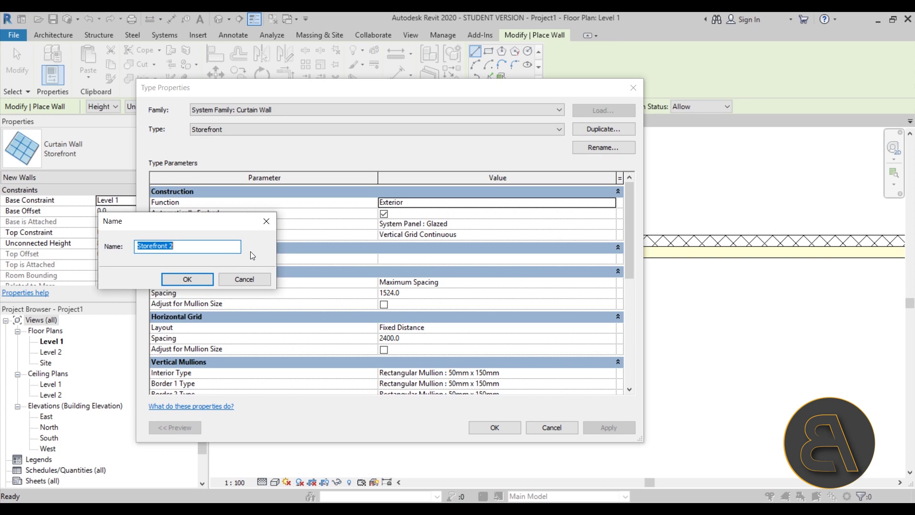
pyautogui.write('Ventilated Facade Part')
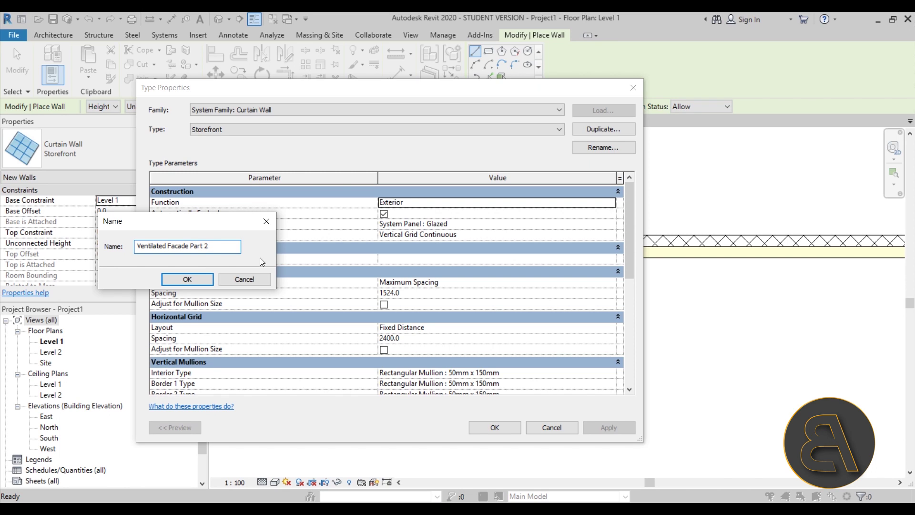
pyautogui.write('-')
pyautogui.click(194, 282)
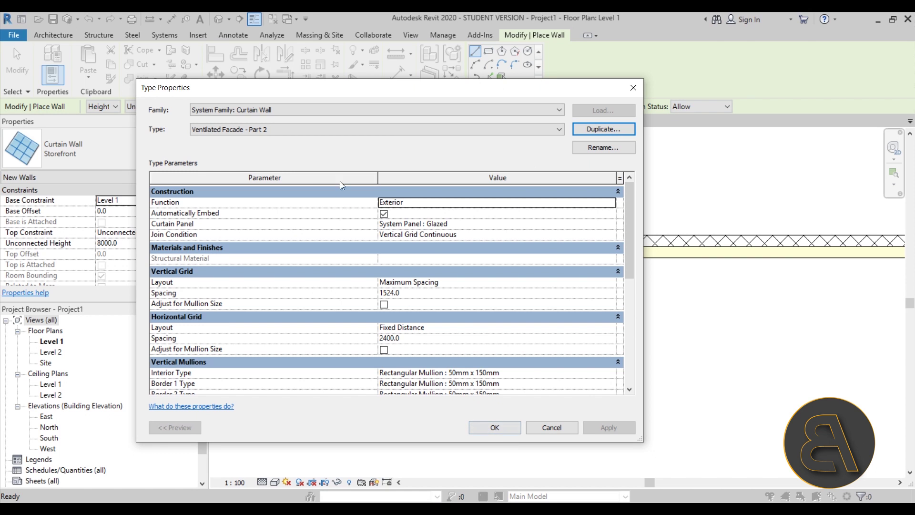
pyautogui.click(499, 433)
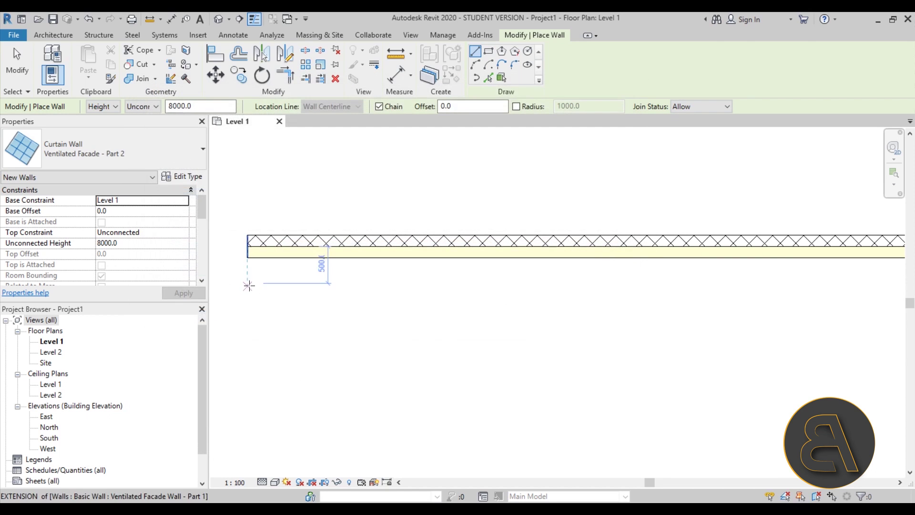
# Draw a 10200 mm curtain wall parallel to the basic wall on its insulation side, with both ends aligned to it.
pyautogui.click(247, 273)
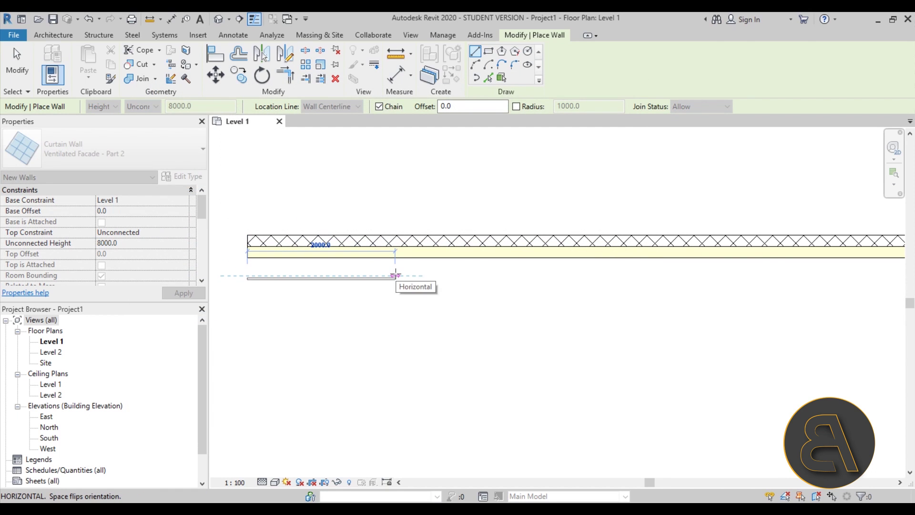
pyautogui.scroll(3, 251, 275)
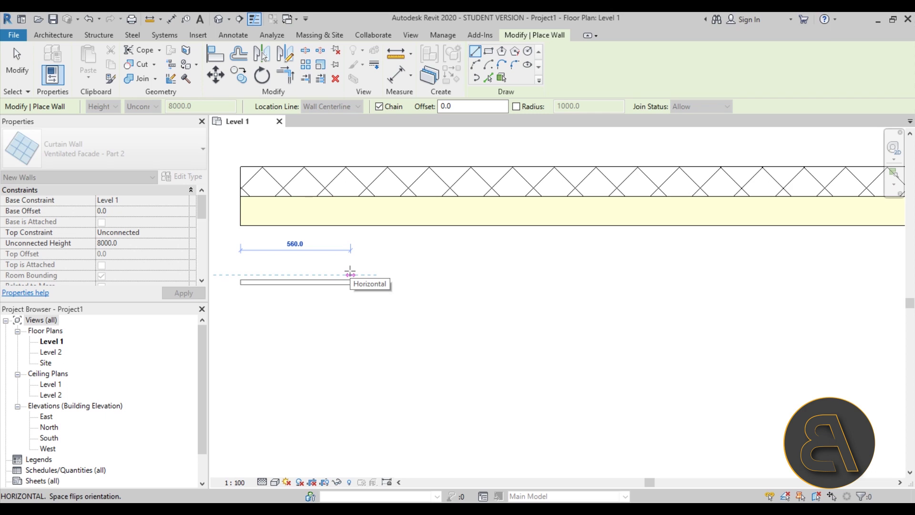
pyautogui.scroll(-5, 349, 274)
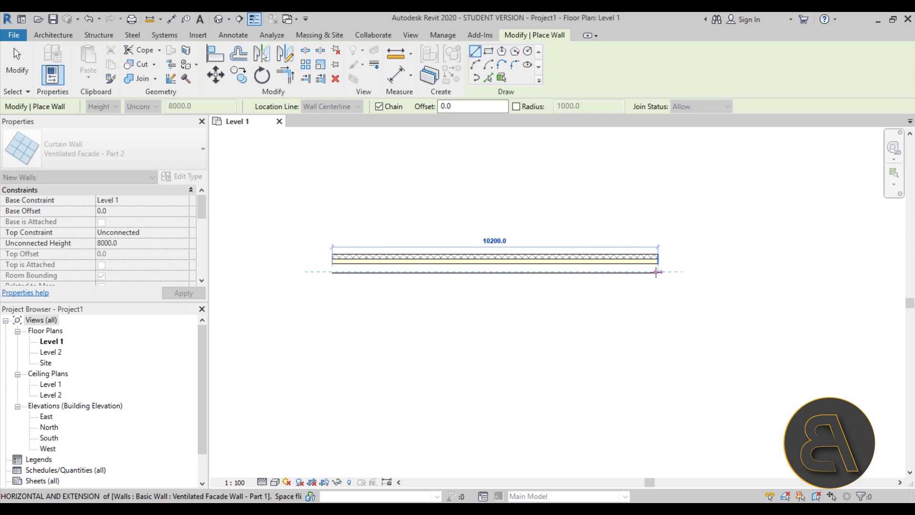
pyautogui.click(656, 271)
pyautogui.press('Escape')
pyautogui.press('Escape')
pyautogui.scroll(3, 663, 274)
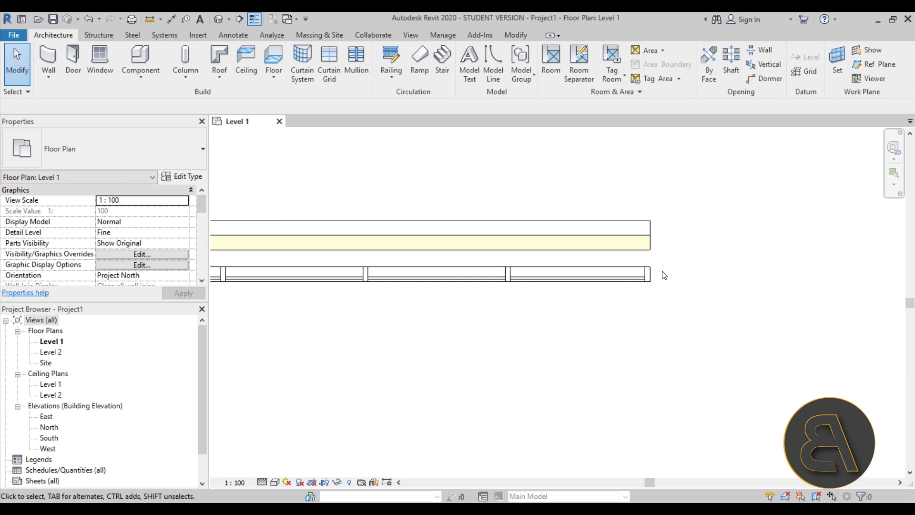
pyautogui.click(641, 280)
pyautogui.press('Escape')
pyautogui.scroll(-3, 691, 286)
pyautogui.scroll(4, 355, 293)
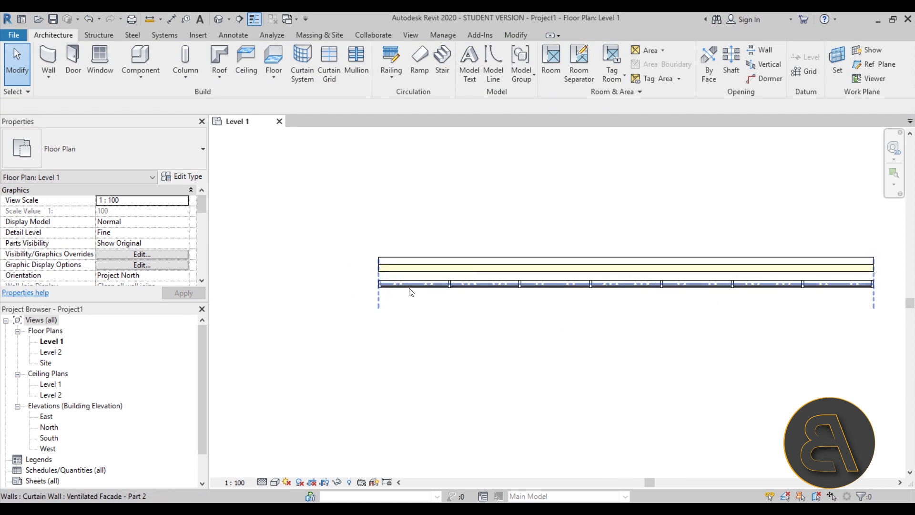
# Open the default 3D view and change its visual style from line display to filled surfaces.
pyautogui.click(218, 23)
pyautogui.scroll(5, 449, 296)
pyautogui.scroll(5, 450, 296)
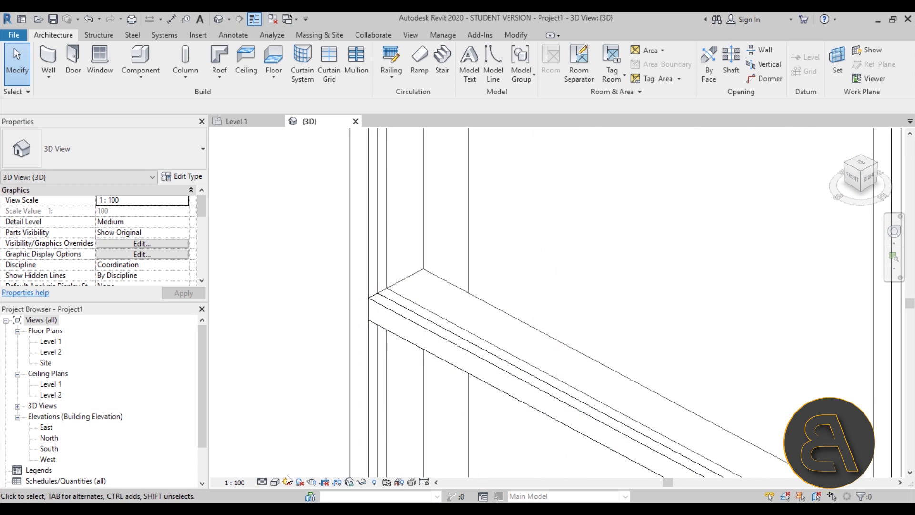
pyautogui.click(275, 481)
pyautogui.click(285, 459)
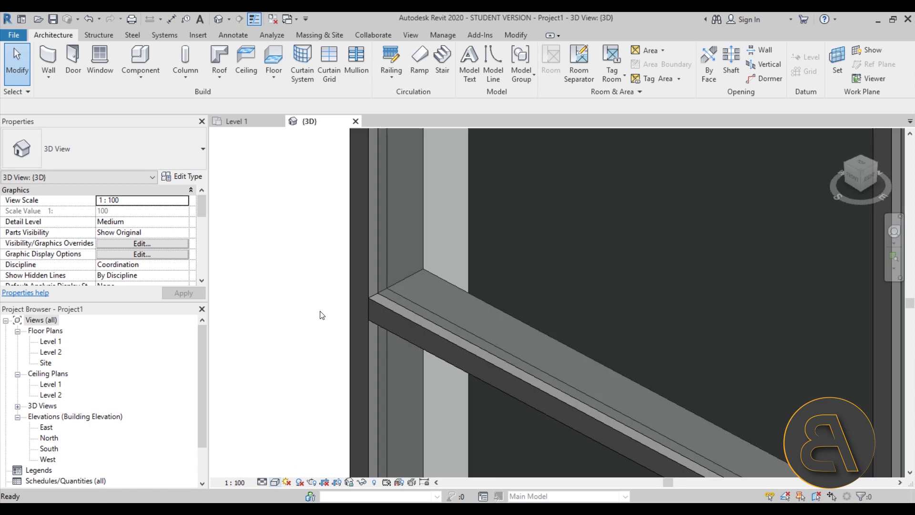
# Examine the curtain wall's mullions, glass panels and gap to the wall behind in the 3D view.
pyautogui.scroll(-3, 368, 344)
pyautogui.scroll(4, 365, 376)
pyautogui.moveTo(365, 376); pyautogui.dragTo(326, 267, button='middle')
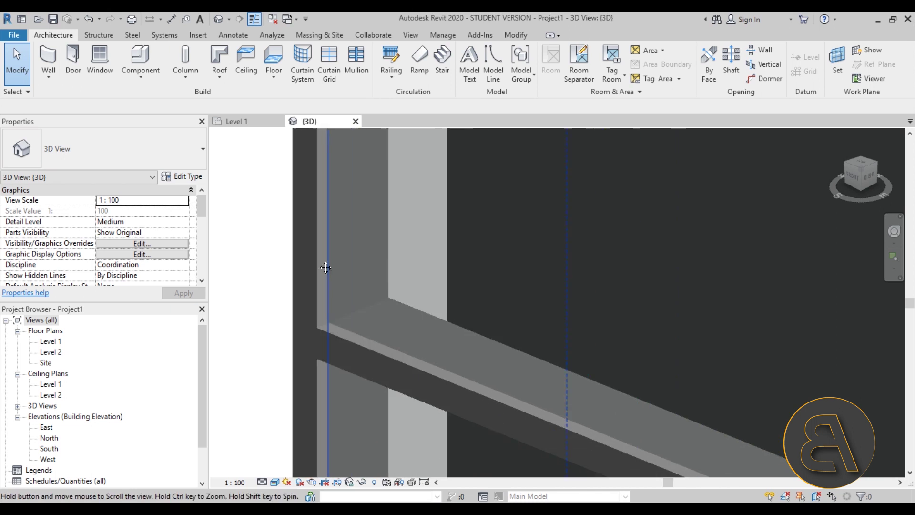
pyautogui.scroll(-3, 322, 295)
pyautogui.scroll(4, 295, 252)
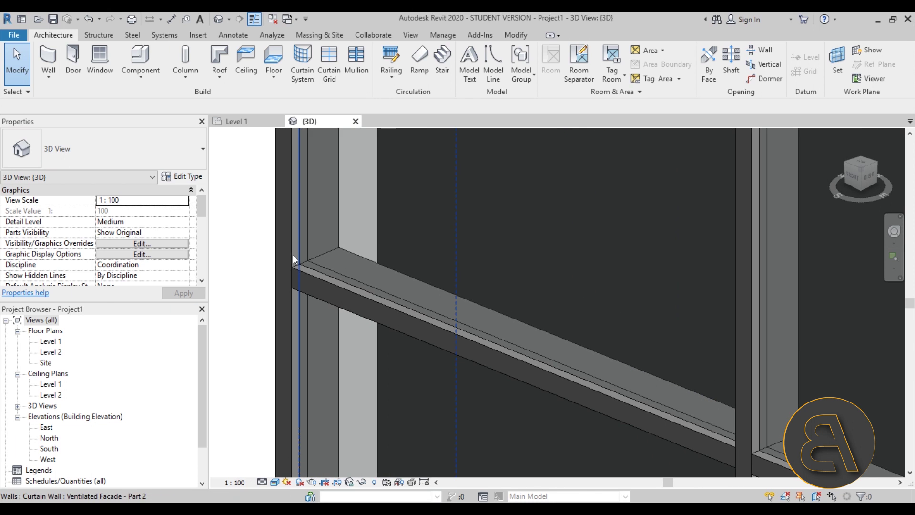
pyautogui.scroll(-5, 295, 248)
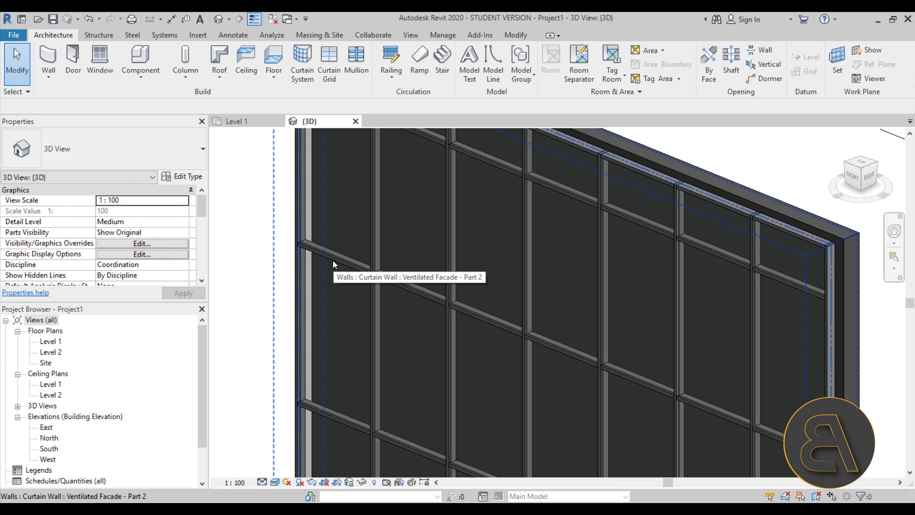
pyautogui.scroll(5, 302, 223)
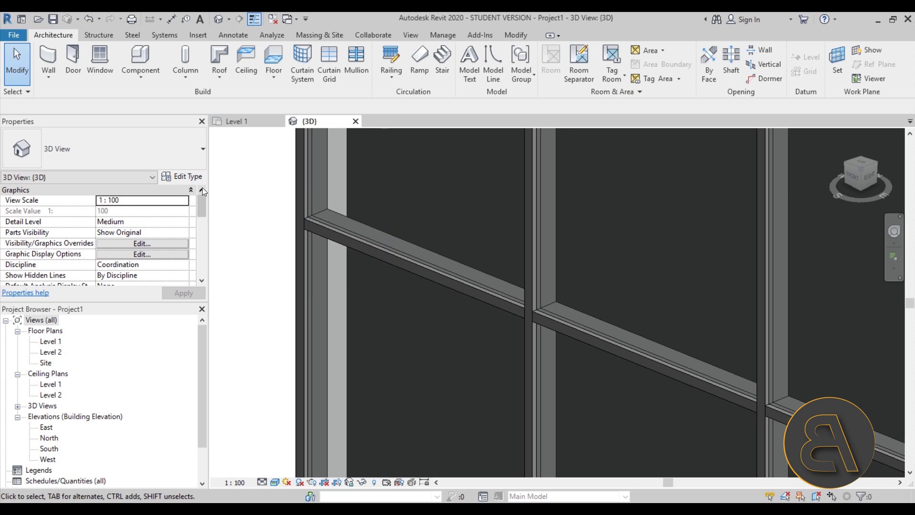
# Set the curtain panel of the outer wall's Ventilated Facade - Part 2 type to System Panel : Solid.
pyautogui.click(301, 216)
pyautogui.scroll(-6, 286, 217)
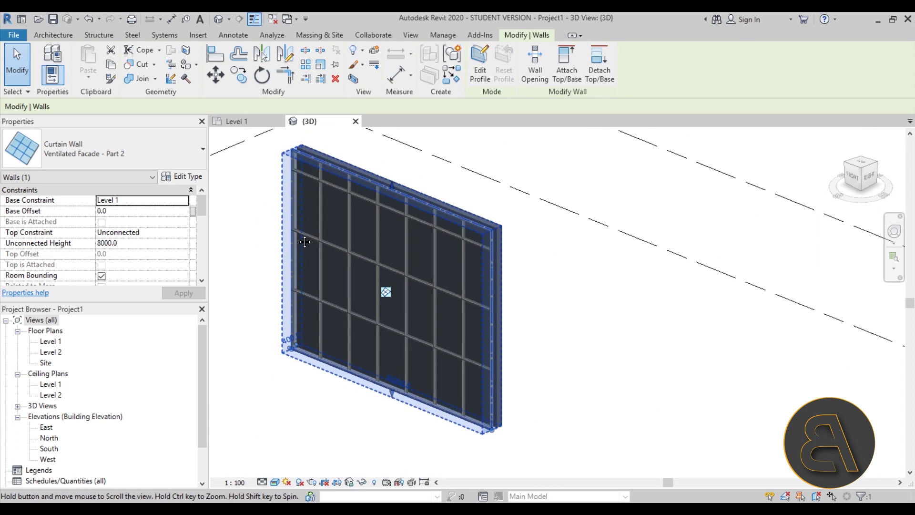
pyautogui.click(193, 178)
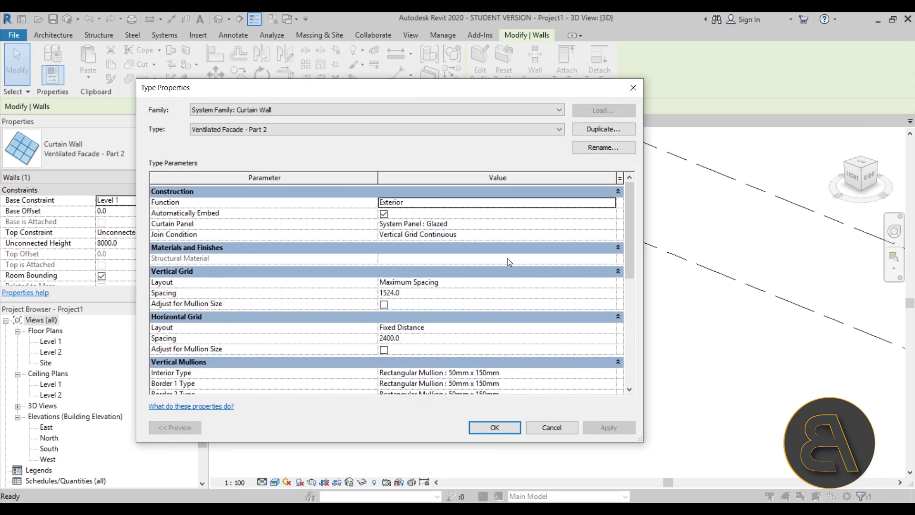
pyautogui.scroll(-2, 507, 262)
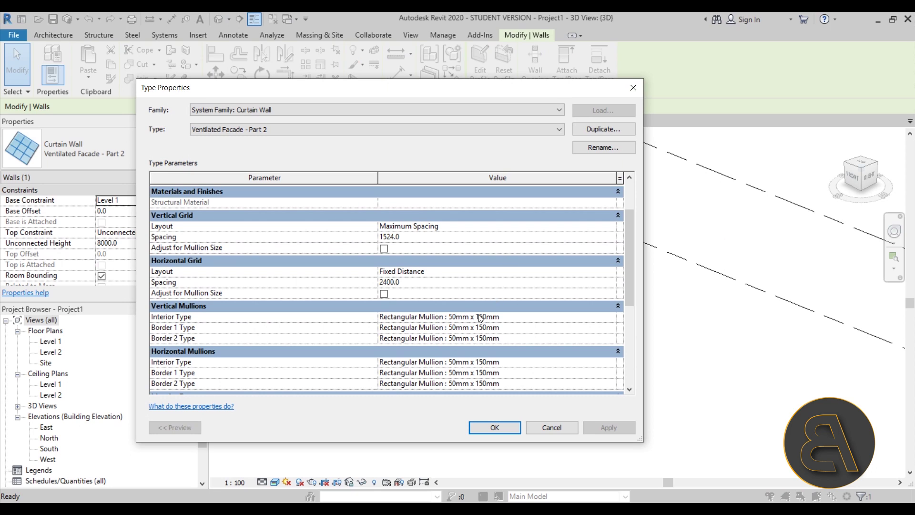
pyautogui.scroll(2, 476, 310)
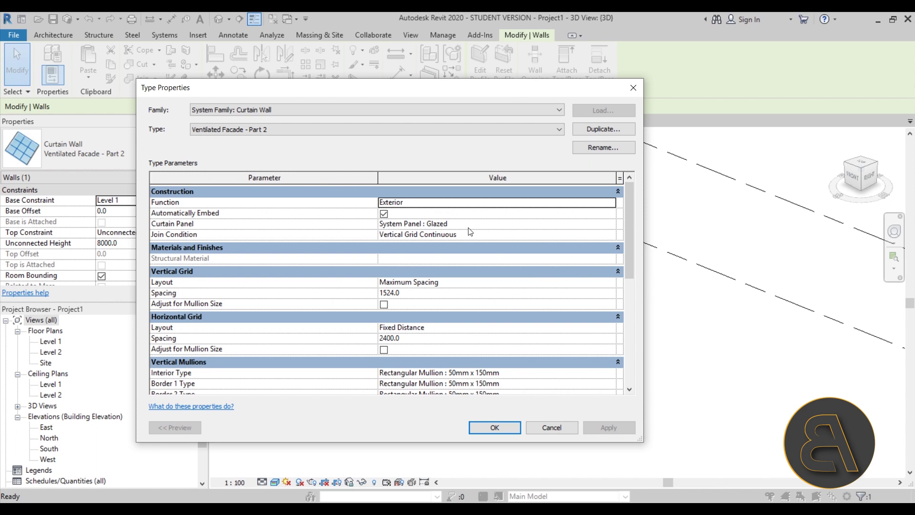
pyautogui.scroll(-2, 484, 233)
pyautogui.scroll(-1, 458, 272)
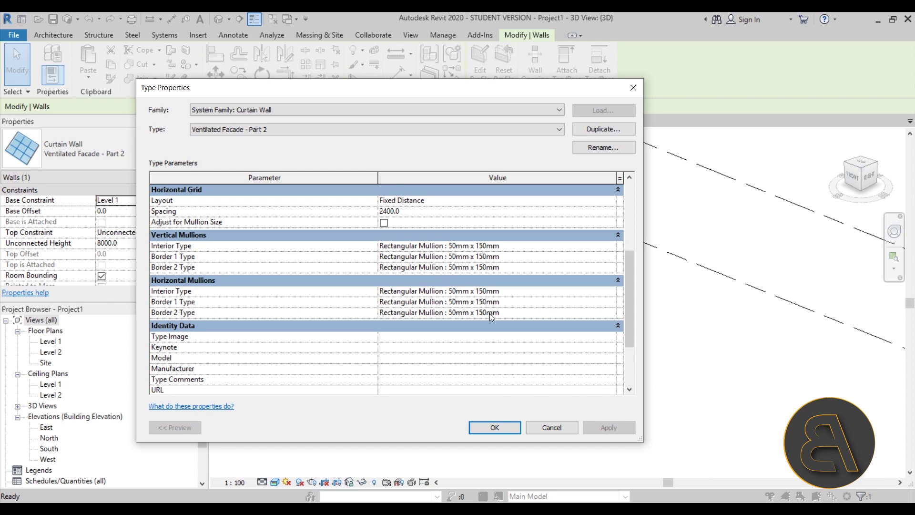
pyautogui.scroll(4, 491, 310)
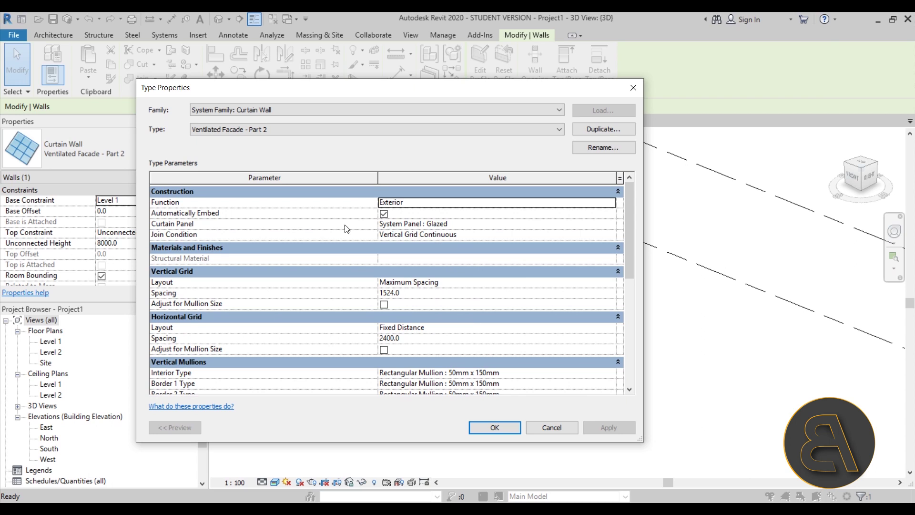
pyautogui.click(612, 226)
pyautogui.click(611, 226)
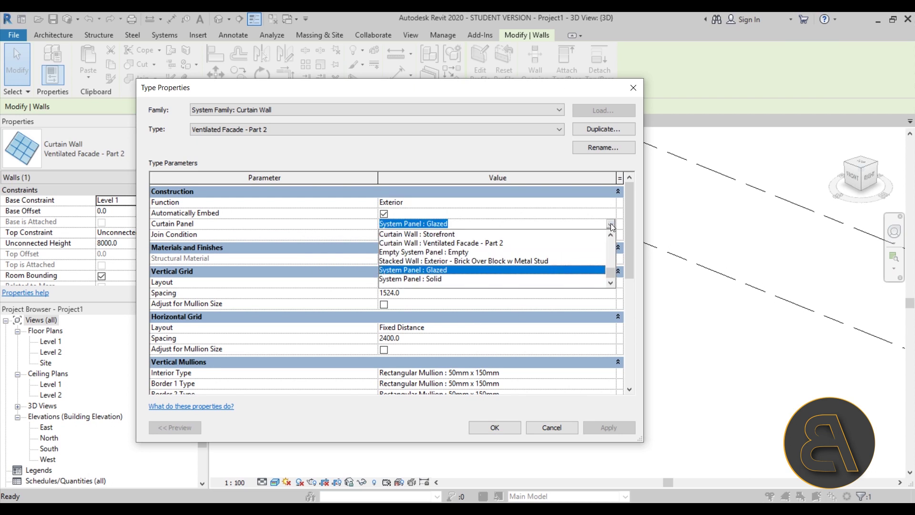
pyautogui.click(442, 279)
pyautogui.click(608, 427)
pyautogui.click(496, 428)
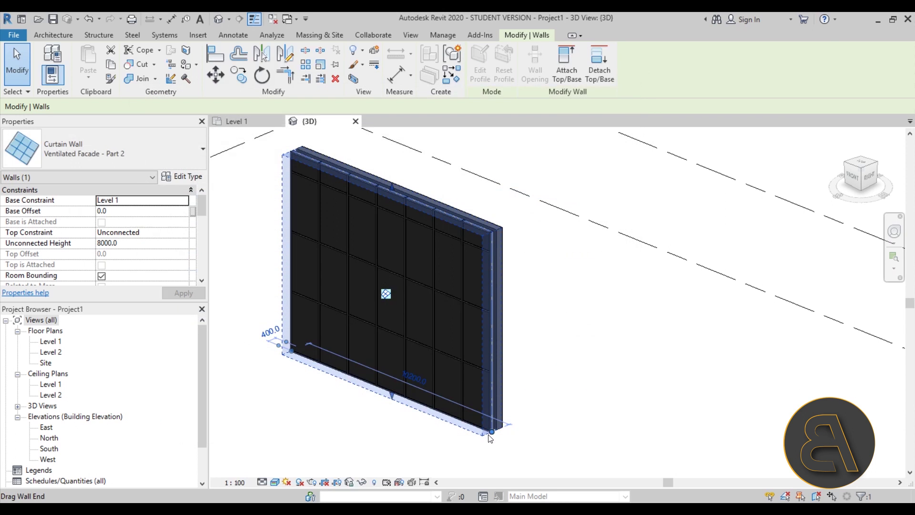
pyautogui.press('Escape')
# Examine the solid panels and the mullions around them on the curtain wall's outer face in the 3D view.
pyautogui.keyDown('shift'); pyautogui.moveTo(329, 266); pyautogui.dragTo(506, 234, button='middle'); pyautogui.keyUp('shift')
pyautogui.scroll(10, 525, 281)
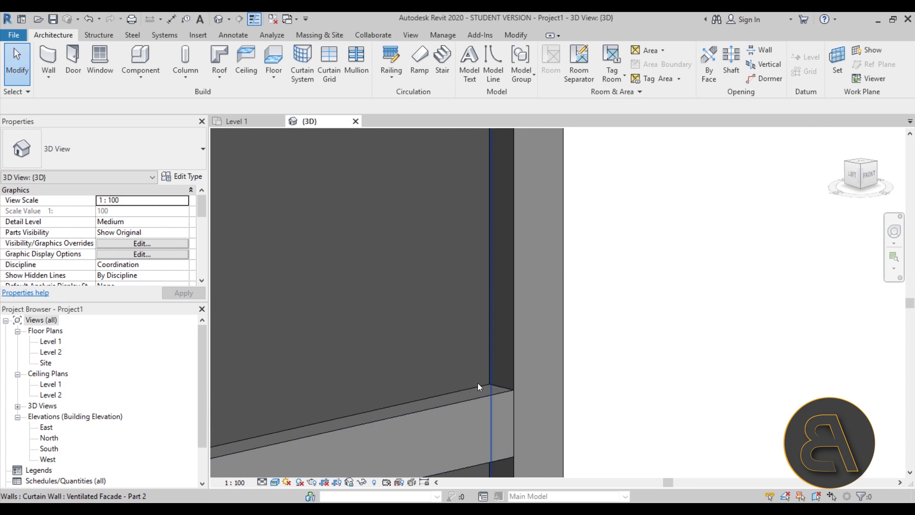
pyautogui.scroll(-8, 557, 265)
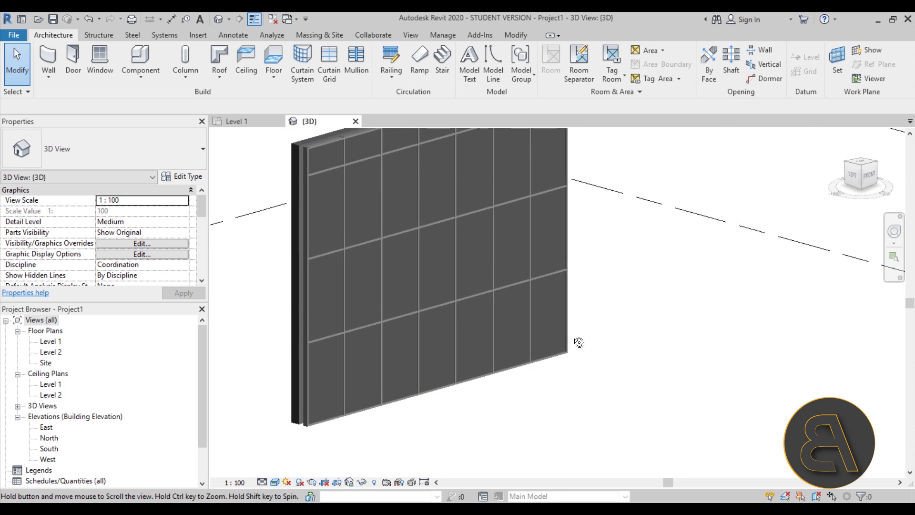
pyautogui.scroll(5, 559, 350)
pyautogui.scroll(3, 559, 350)
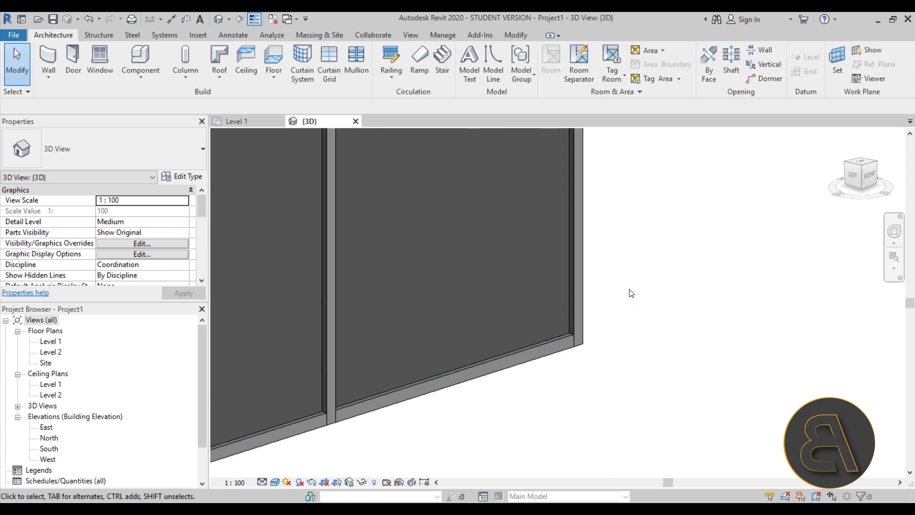
pyautogui.scroll(-5, 624, 290)
pyautogui.scroll(-4, 615, 295)
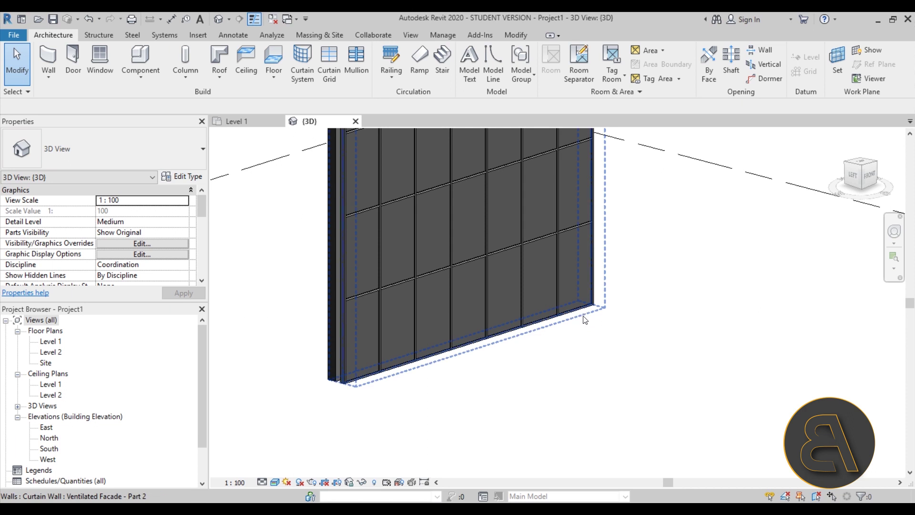
pyautogui.scroll(-3, 595, 324)
pyautogui.moveTo(598, 322); pyautogui.dragTo(595, 357, button='middle')
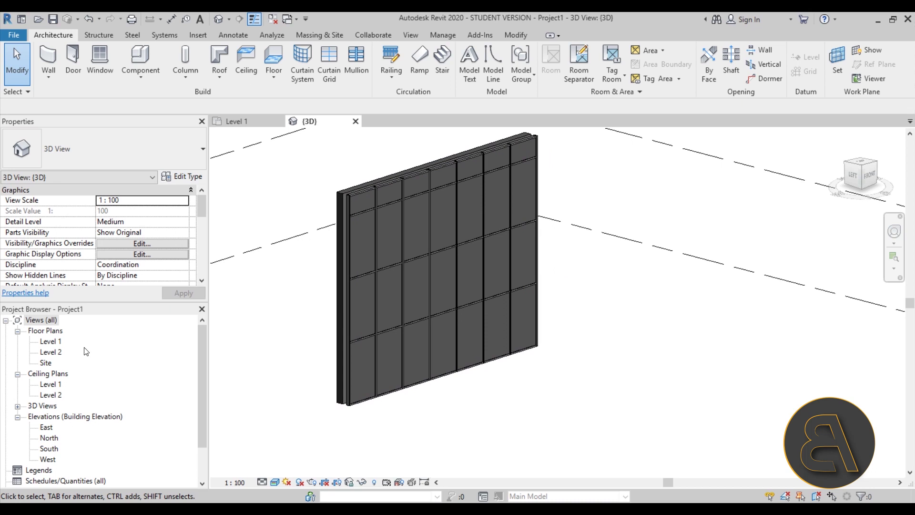
# Expand the project's families through Curtain Wall Mullions down to the Rectangular Mullion types.
pyautogui.moveTo(199, 357); pyautogui.dragTo(200, 389)
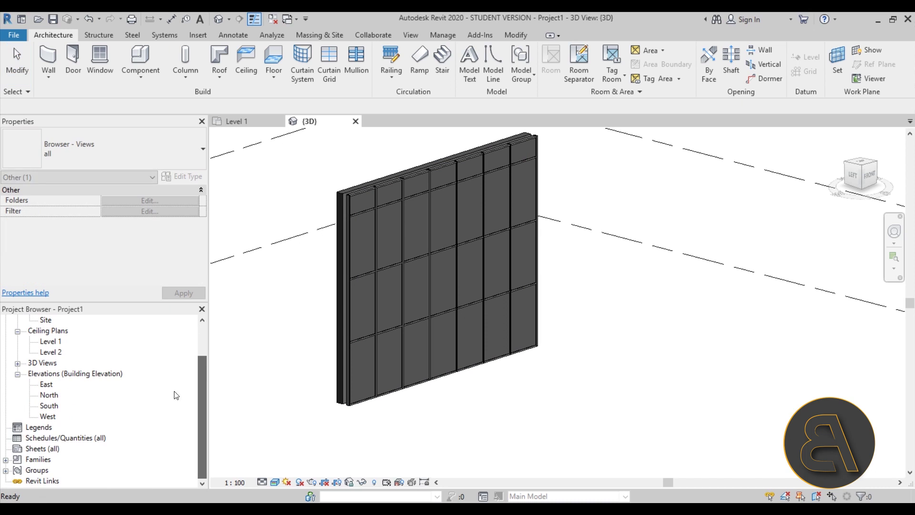
pyautogui.click(6, 460)
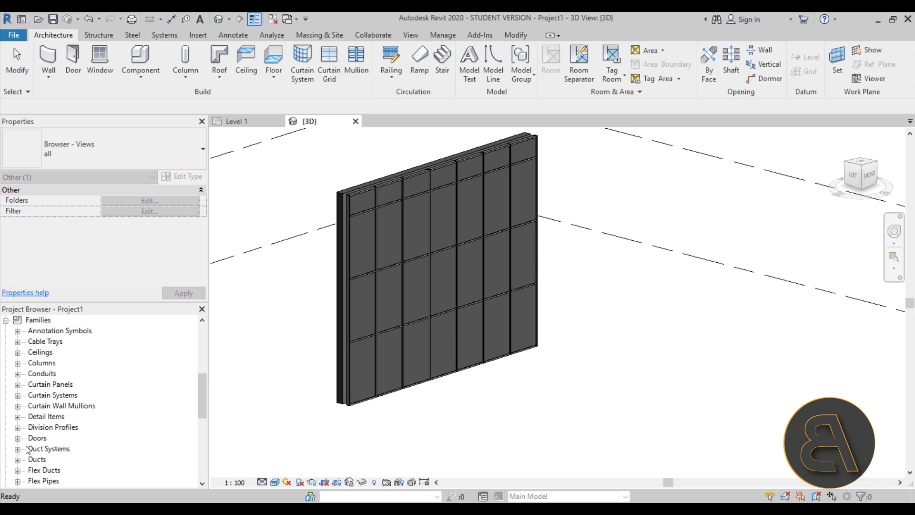
pyautogui.scroll(-1, 122, 371)
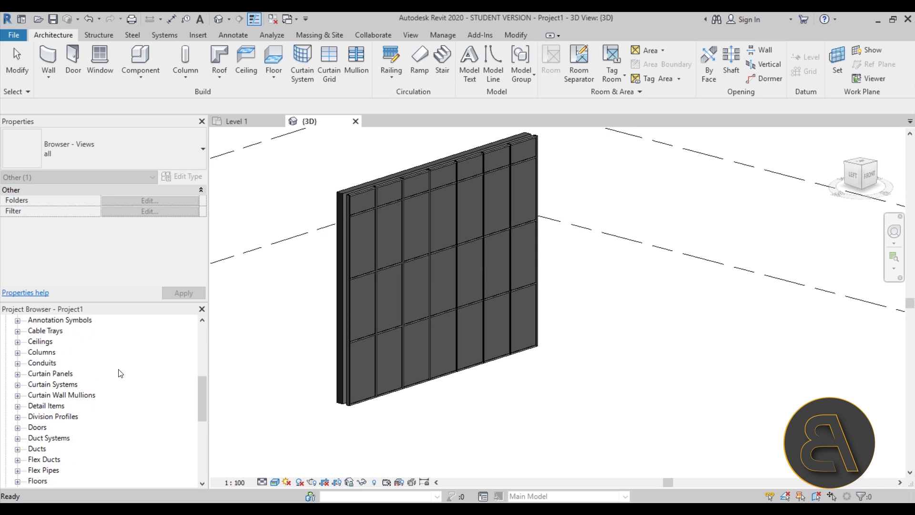
pyautogui.click(17, 396)
pyautogui.scroll(-3, 105, 379)
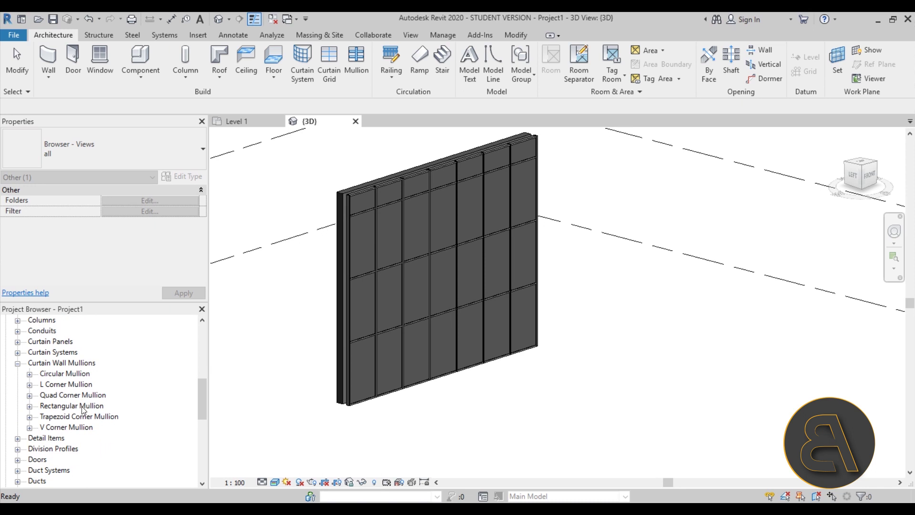
pyautogui.scroll(3, 358, 274)
pyautogui.scroll(3, 358, 272)
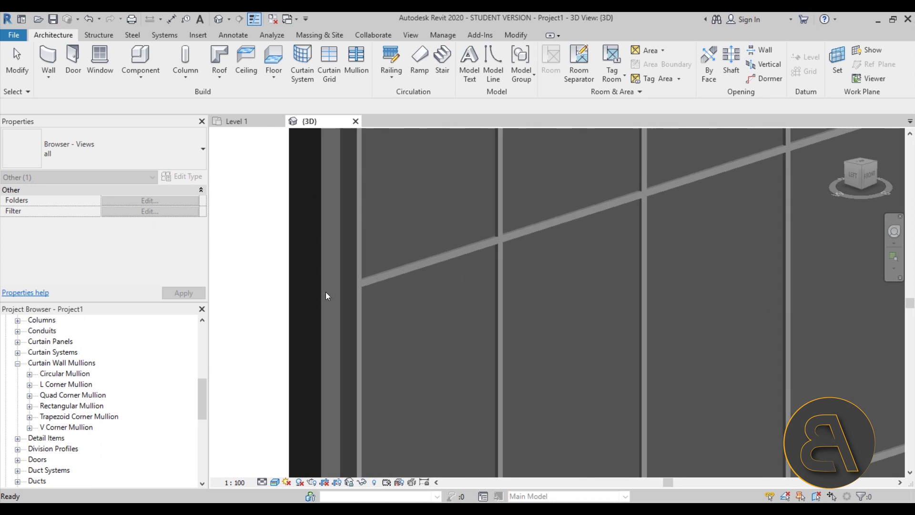
pyautogui.click(30, 406)
# Duplicate the 50mm x 150mm rectangular mullion type and name the copy "Ventilated facade mullion".
pyautogui.click(64, 439)
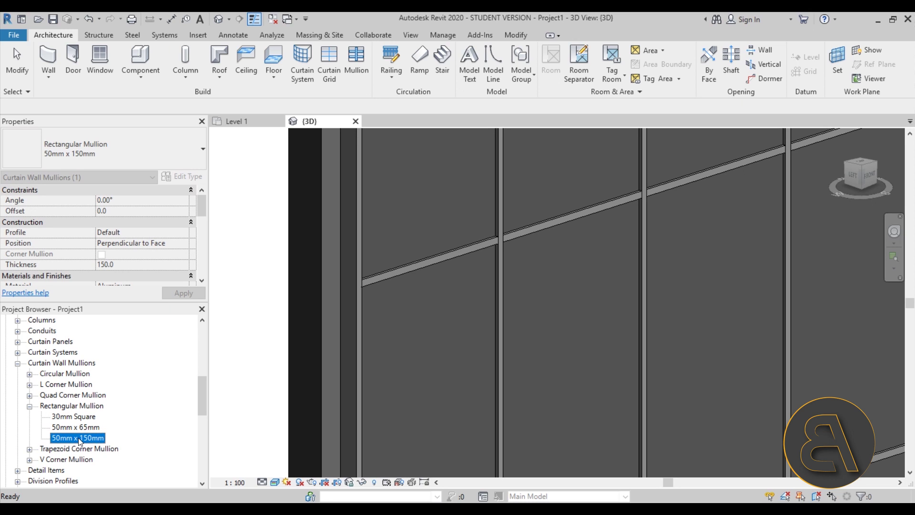
pyautogui.rightClick(79, 438)
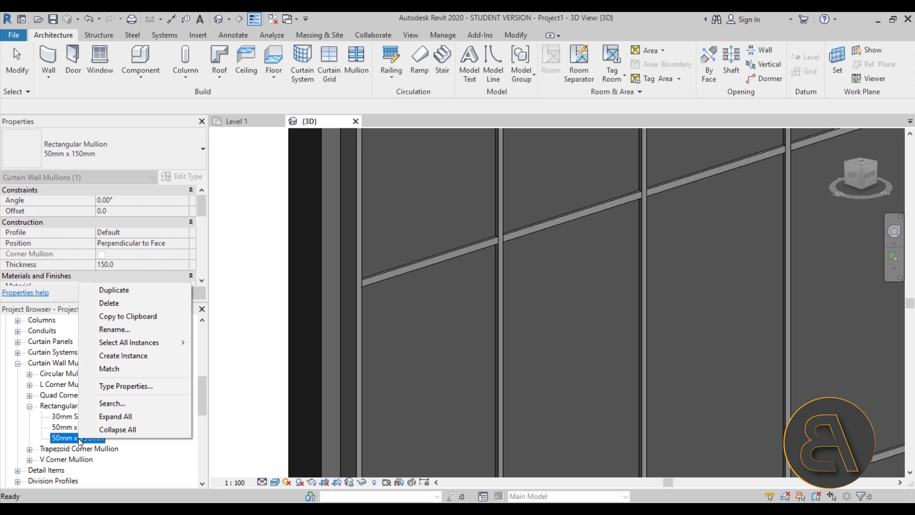
pyautogui.click(126, 291)
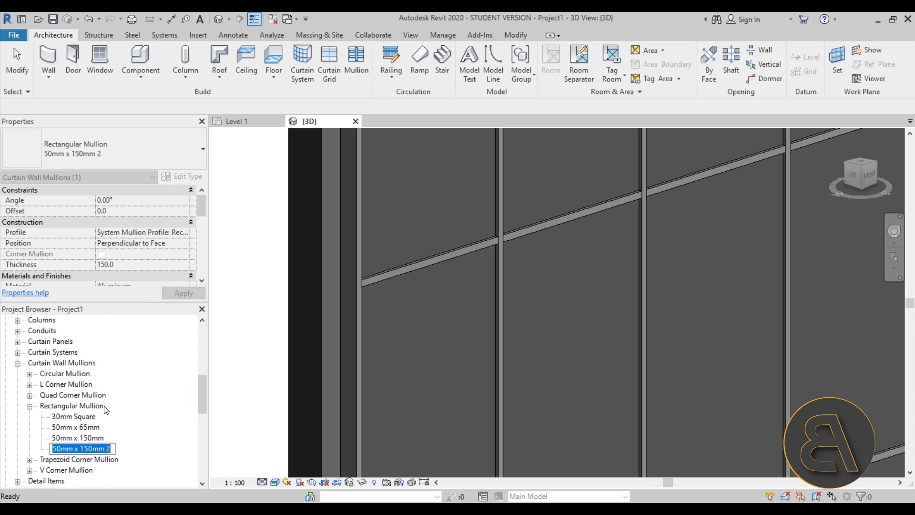
pyautogui.write('Ve')
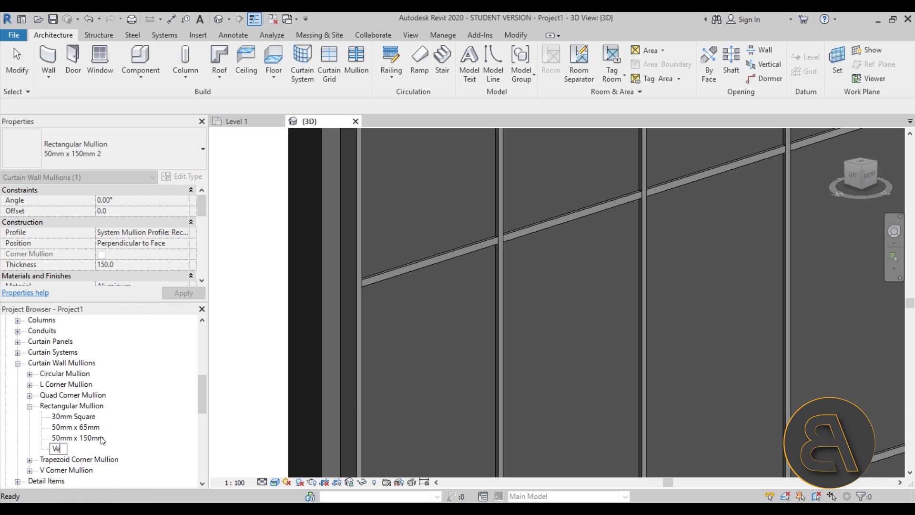
pyautogui.write('ntilated facade mu')
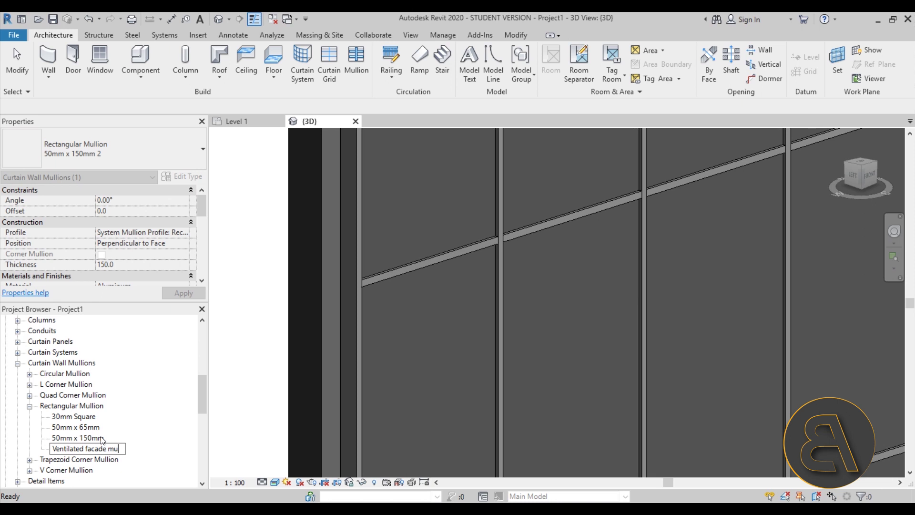
pyautogui.write('llion')
pyautogui.press('Return')
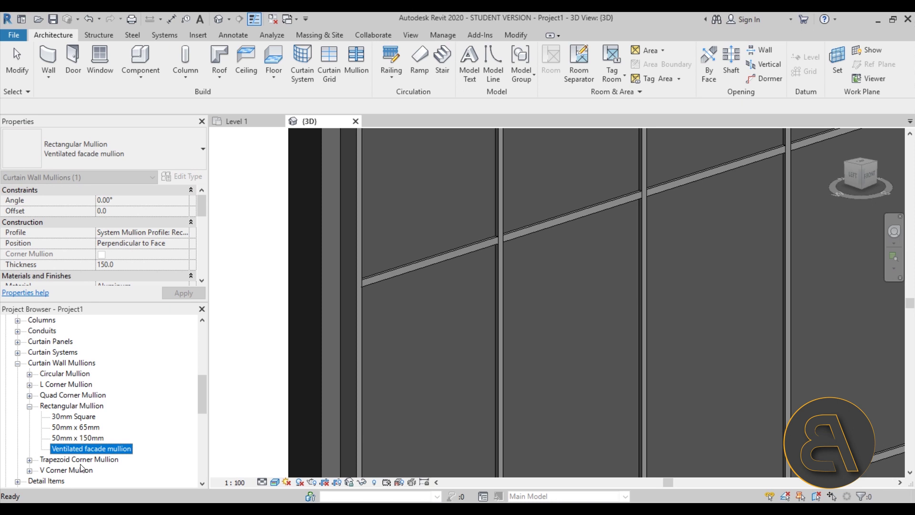
# Set the thickness of the Ventilated facade mullion type to 180 mm in its type properties.
pyautogui.doubleClick(79, 448)
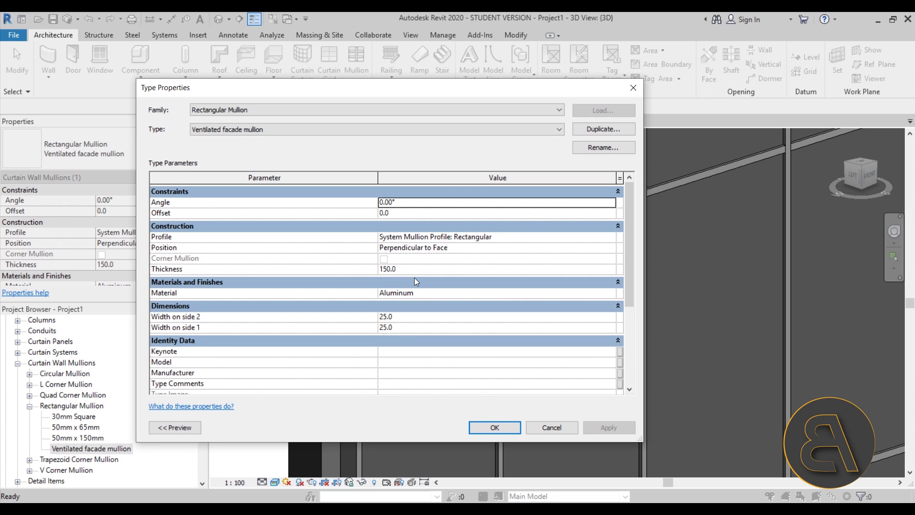
pyautogui.click(389, 268)
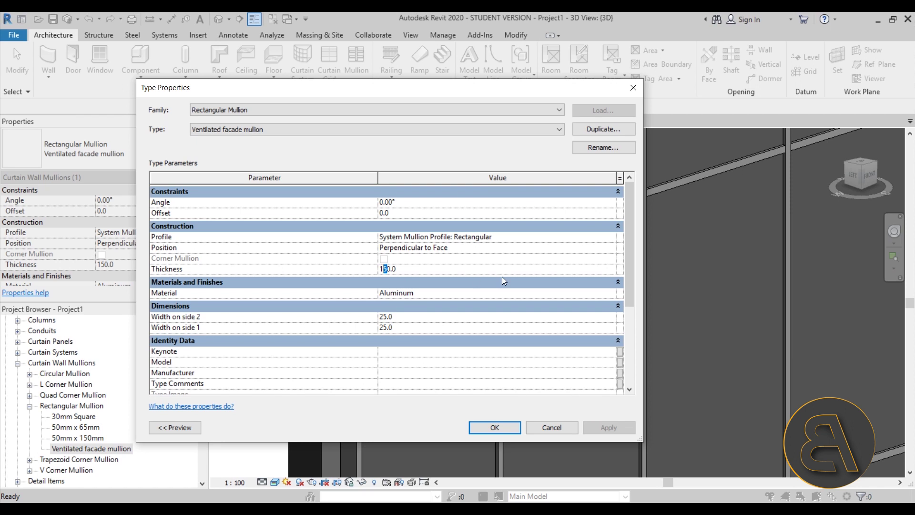
pyautogui.write('8')
pyautogui.click(513, 422)
# Select the whole Ventilated Facade - Part 2 curtain wall in the 3D view, rather than a single mullion.
pyautogui.scroll(3, 359, 280)
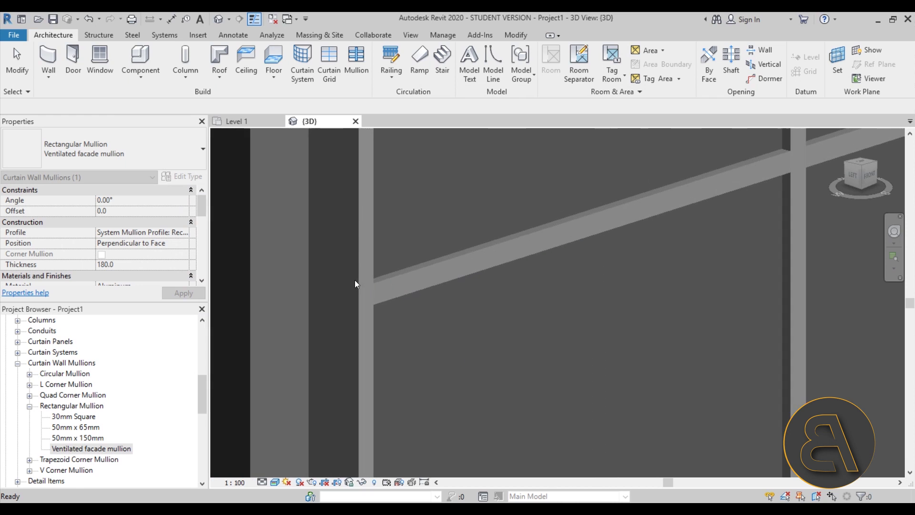
pyautogui.scroll(-3, 307, 287)
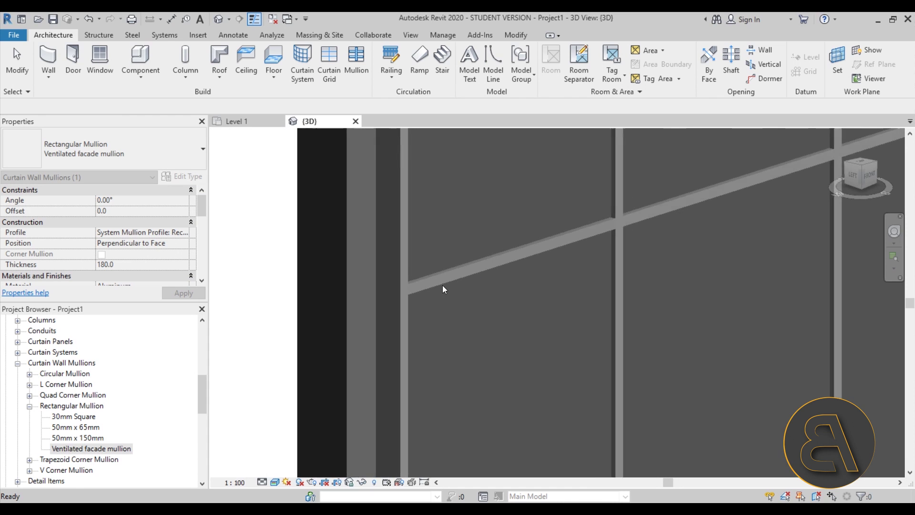
pyautogui.press('Escape')
pyautogui.click(405, 295)
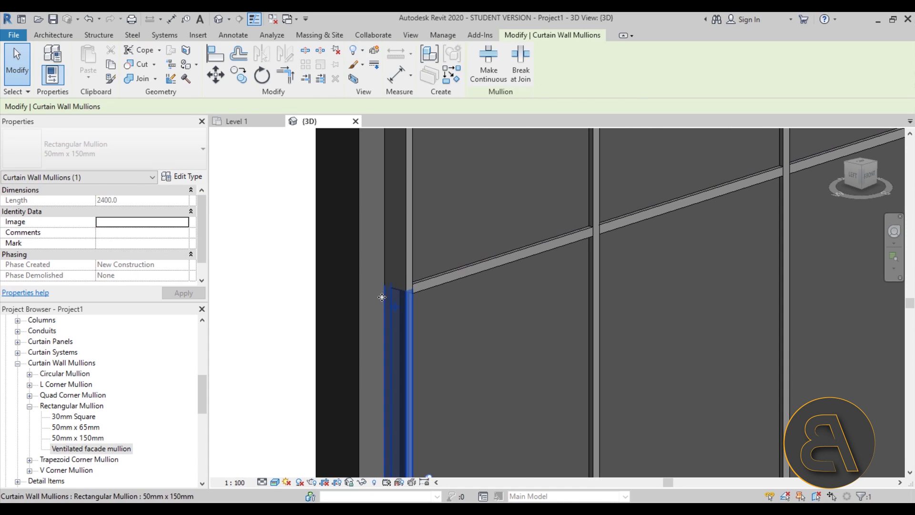
pyautogui.press('Escape')
pyautogui.click(396, 284)
pyautogui.scroll(-5, 399, 282)
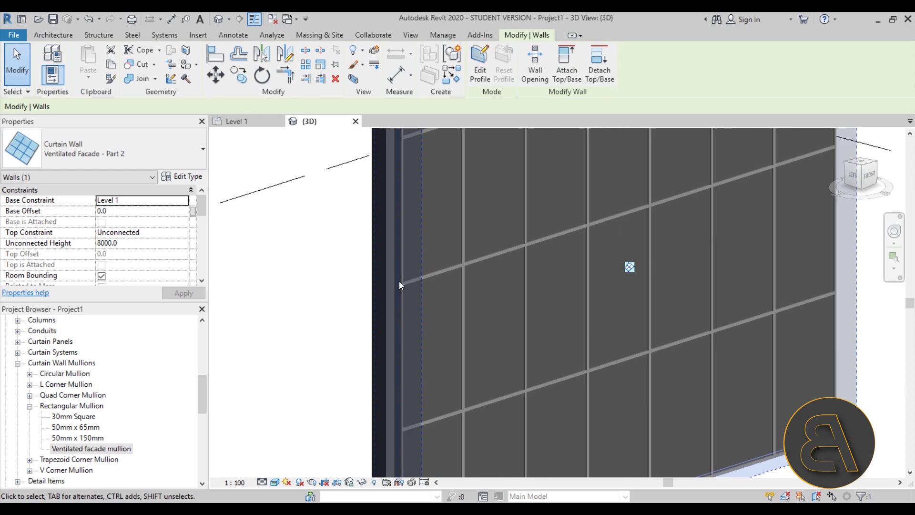
pyautogui.scroll(2, 507, 245)
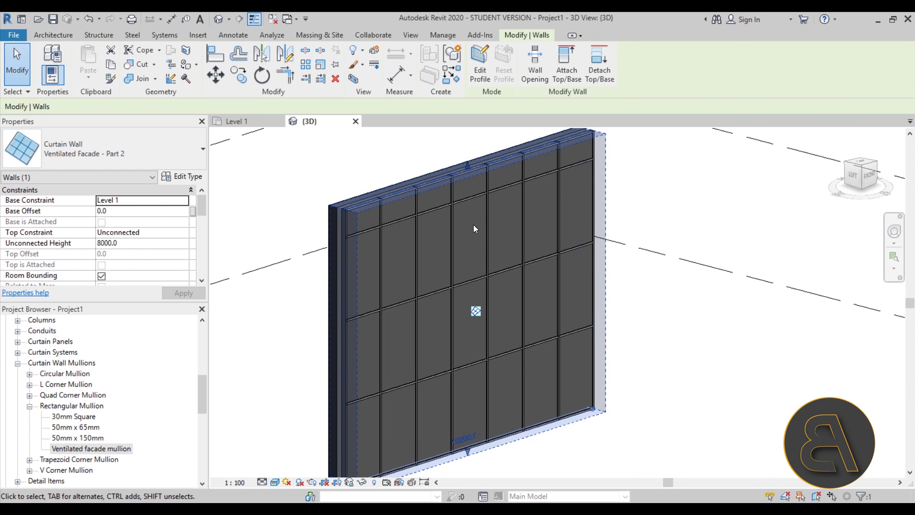
pyautogui.scroll(7, 74, 372)
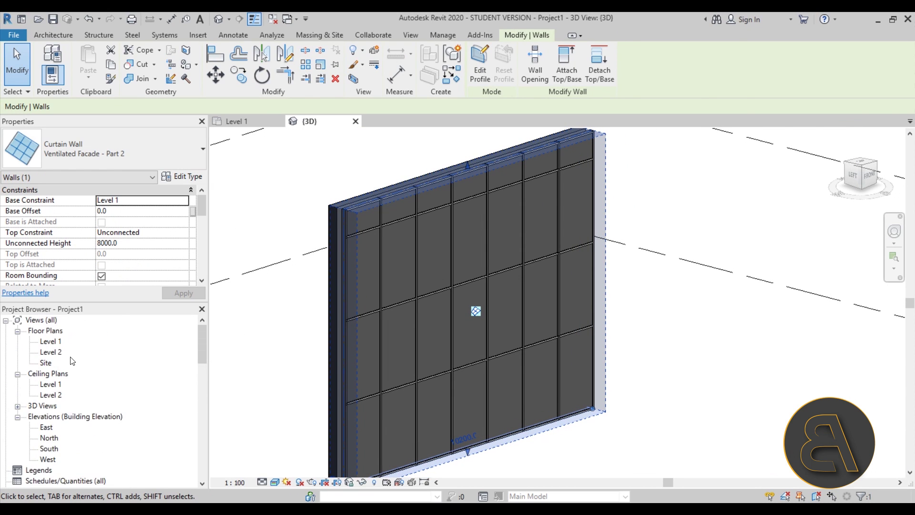
# Open the Level 1 floor plan and examine the gap between the curtain wall and the insulated wall at their end.
pyautogui.doubleClick(52, 341)
pyautogui.scroll(2, 418, 263)
pyautogui.scroll(2, 327, 327)
pyautogui.moveTo(327, 327); pyautogui.dragTo(310, 331, button='middle')
pyautogui.scroll(1, 310, 331)
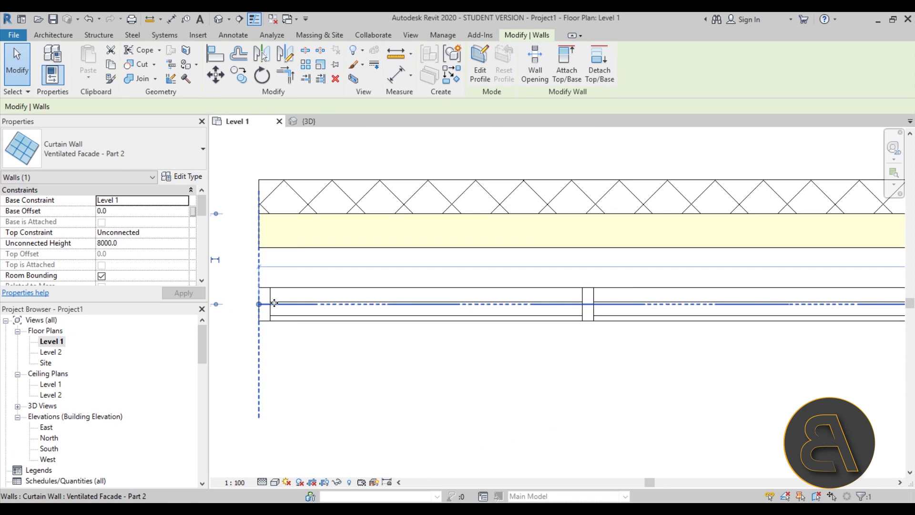
# Set the interior, border 1 and border 2 horizontal mullions of the Ventilated Facade - Part 2 curtain wall type to None.
pyautogui.click(177, 178)
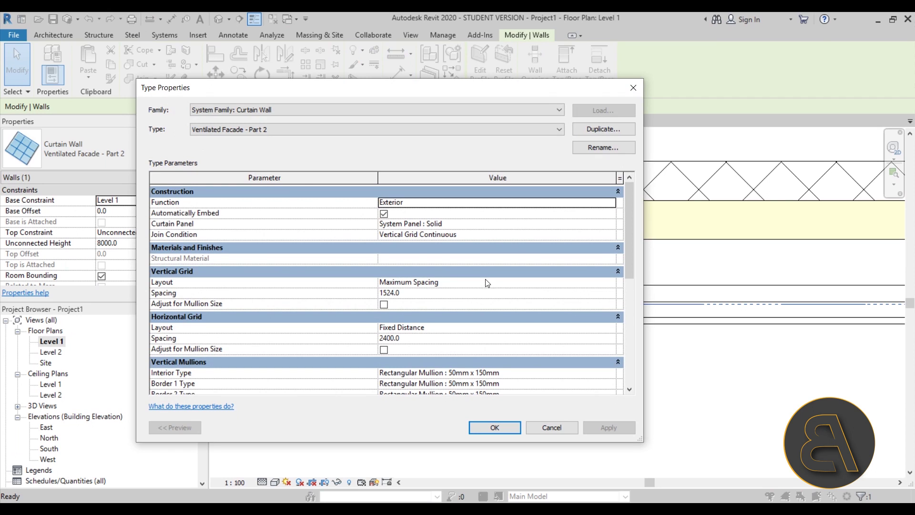
pyautogui.scroll(-2, 487, 283)
pyautogui.scroll(-1, 486, 283)
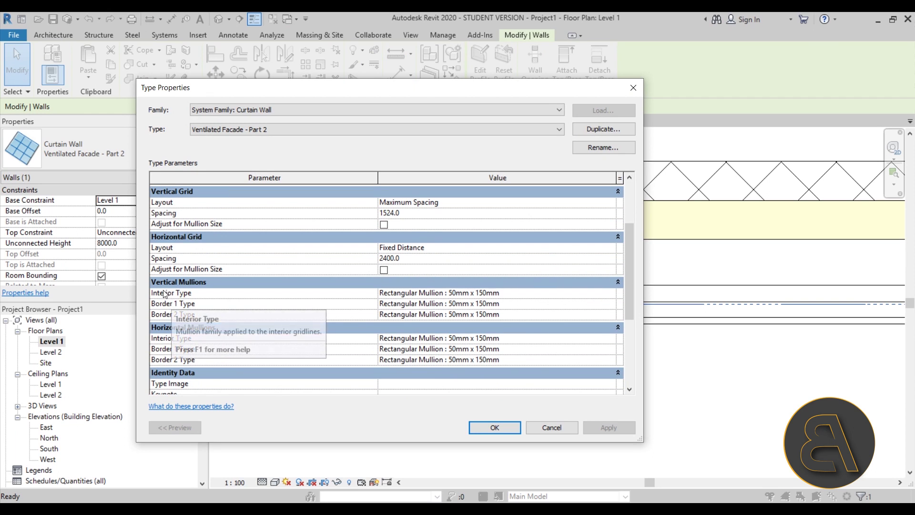
pyautogui.scroll(-2, 188, 293)
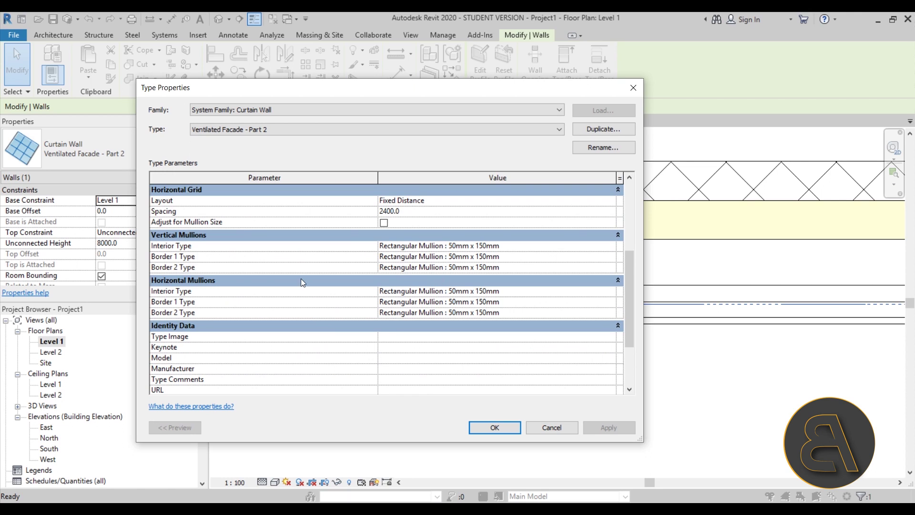
pyautogui.click(609, 292)
pyautogui.scroll(1, 458, 307)
pyautogui.click(458, 301)
pyautogui.click(610, 301)
pyautogui.scroll(1, 453, 324)
pyautogui.click(440, 313)
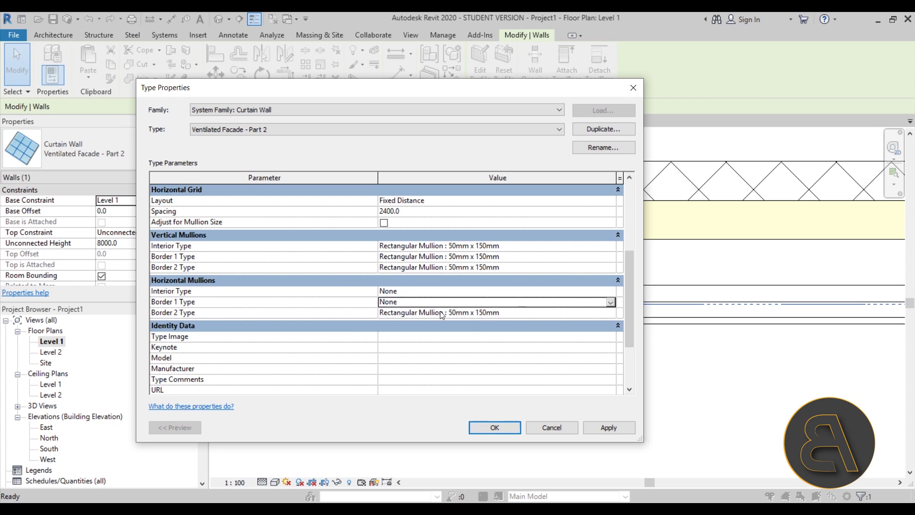
pyautogui.click(610, 313)
pyautogui.scroll(1, 484, 324)
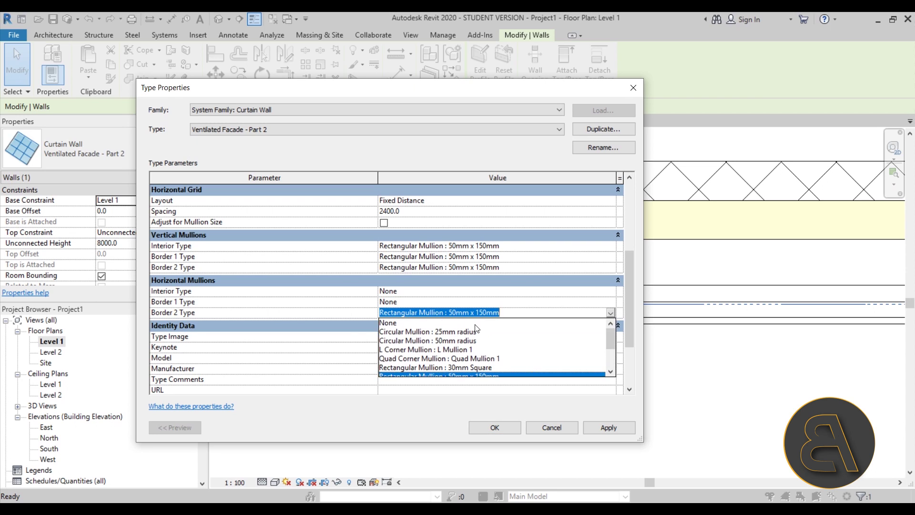
pyautogui.click(479, 322)
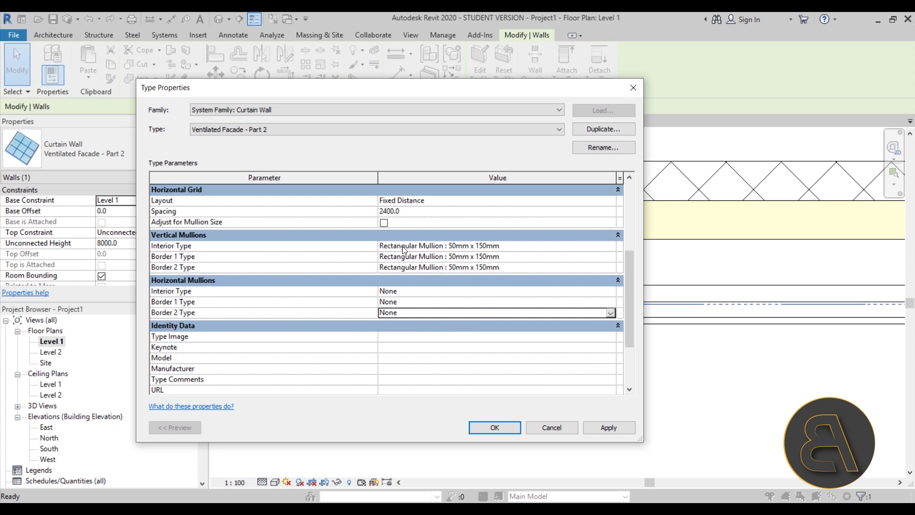
# Assign Rectangular Mullion : Ventilated facade mullion to the interior, border 1 and border 2 vertical mullions of the curtain wall type.
pyautogui.click(610, 246)
pyautogui.scroll(-1, 480, 282)
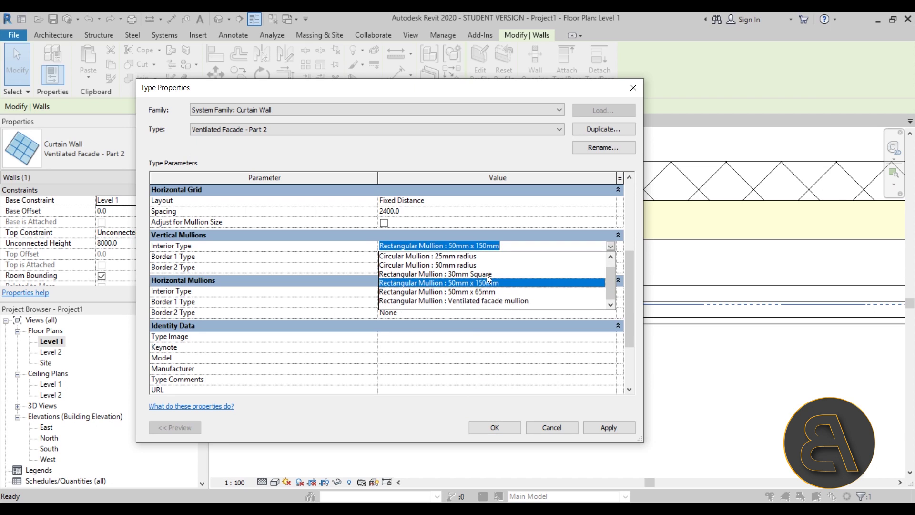
pyautogui.click(470, 301)
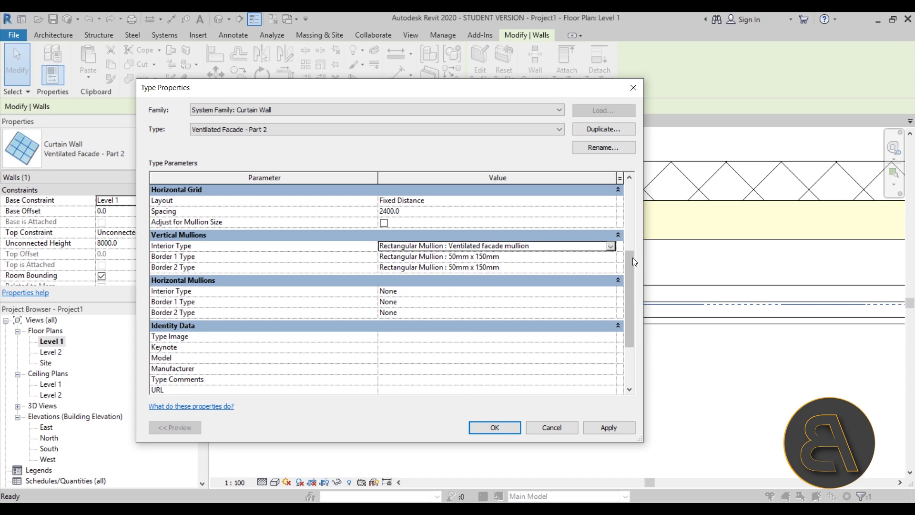
pyautogui.click(610, 256)
pyautogui.scroll(-4, 476, 305)
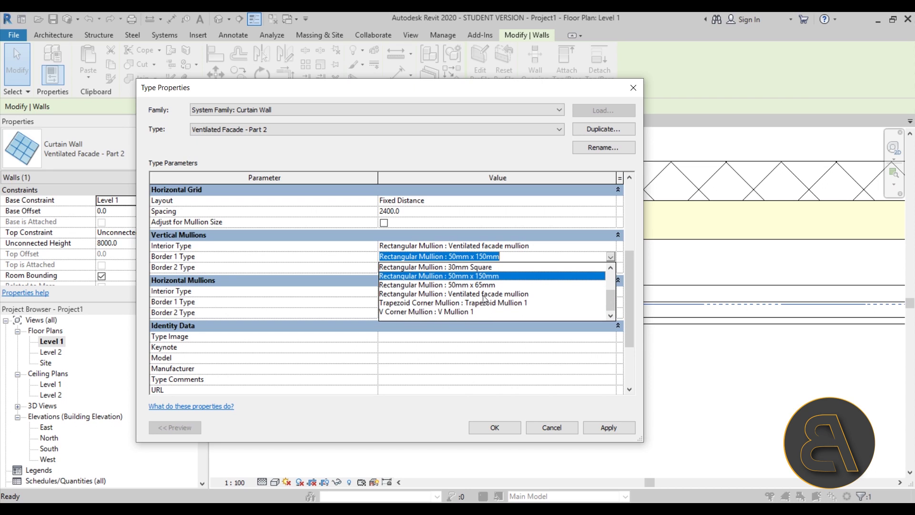
pyautogui.click(479, 295)
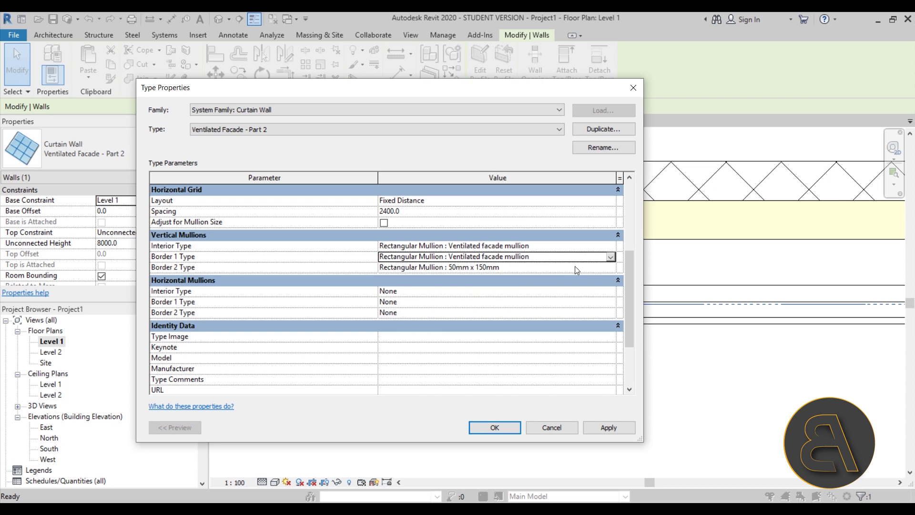
pyautogui.click(608, 269)
pyautogui.scroll(-3, 505, 310)
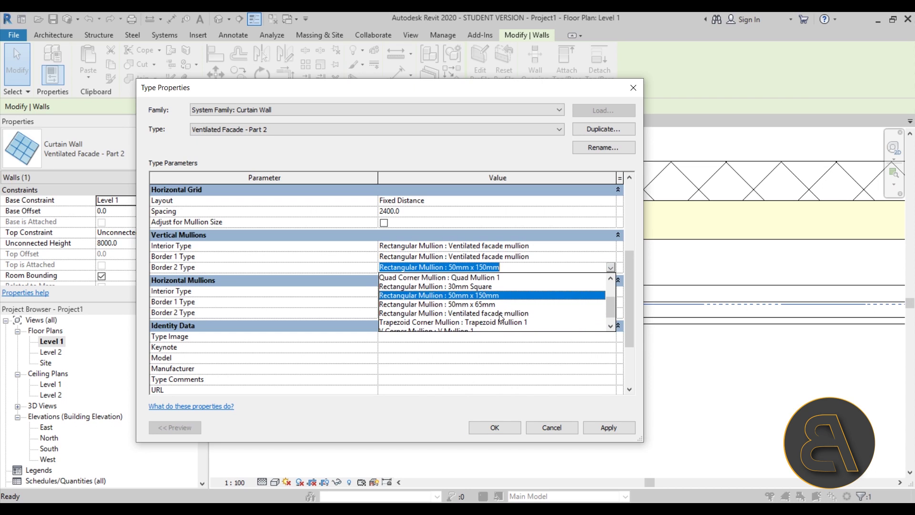
pyautogui.click(503, 308)
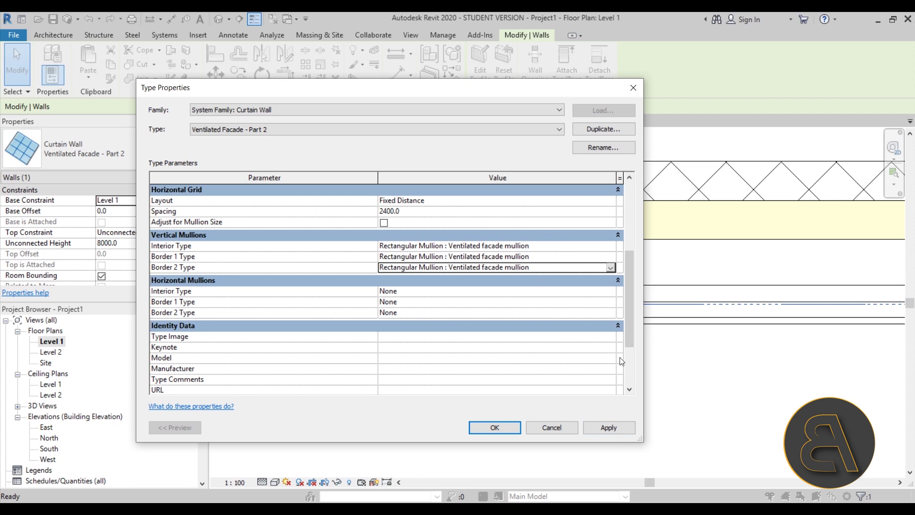
# Apply the curtain wall type changes, deleting the mullions that are no longer type driven, and inspect a vertical mullion in plan.
pyautogui.click(599, 425)
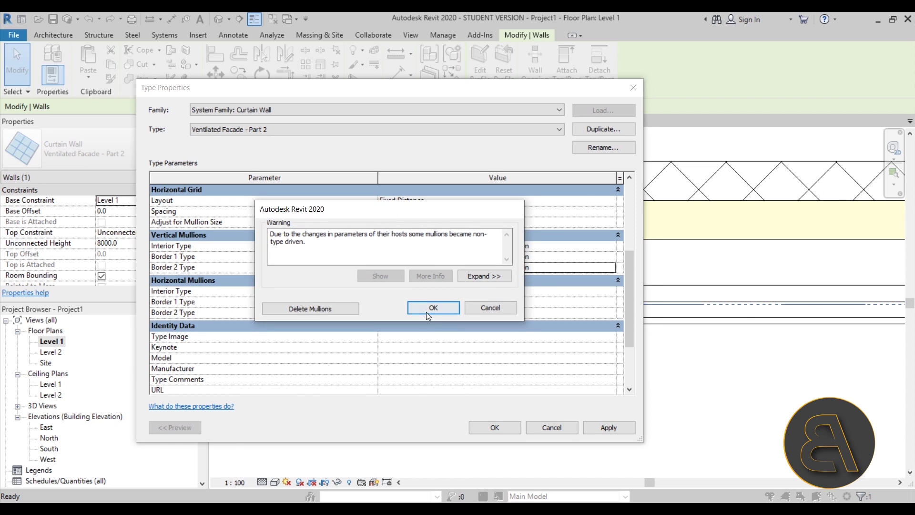
pyautogui.click(323, 308)
pyautogui.click(494, 427)
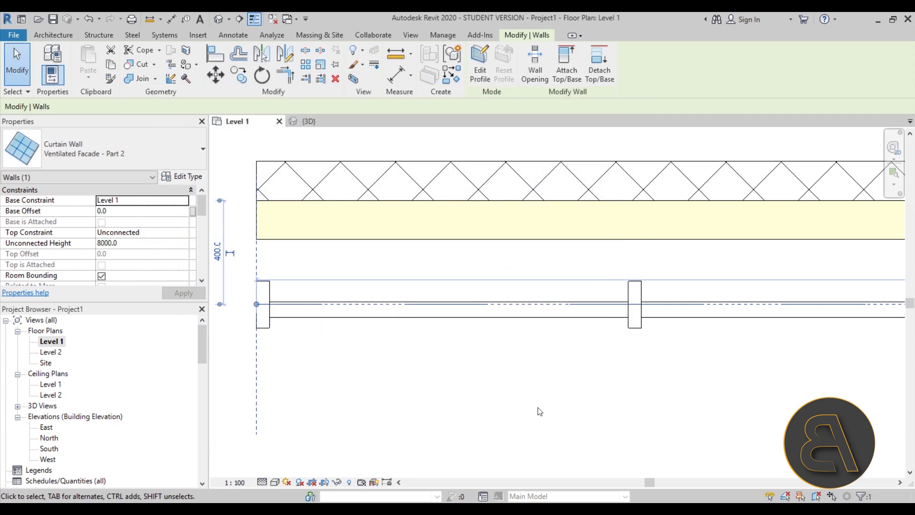
pyautogui.click(454, 396)
pyautogui.scroll(3, 521, 323)
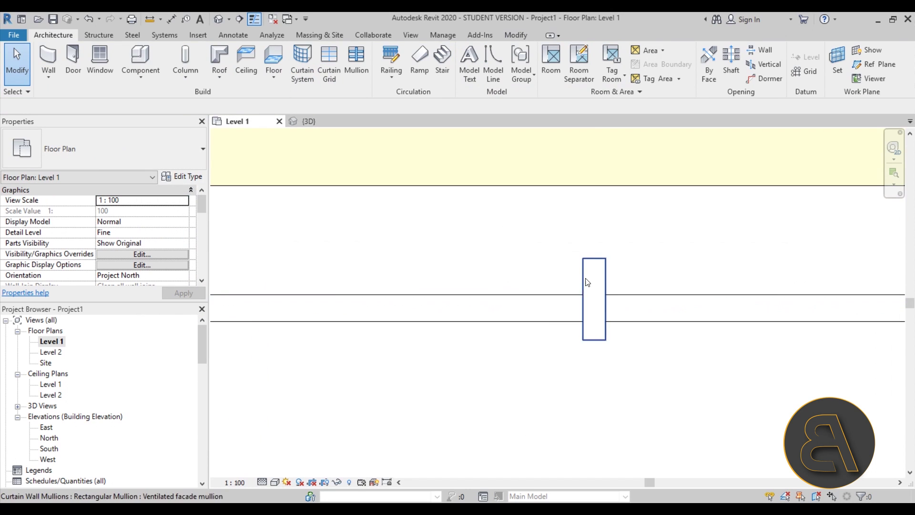
pyautogui.click(589, 282)
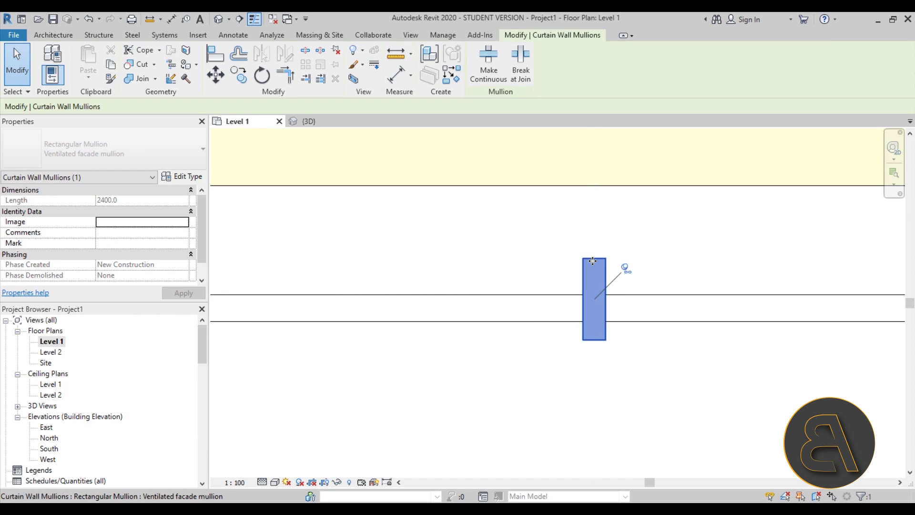
pyautogui.scroll(-3, 554, 278)
pyautogui.scroll(2, 369, 310)
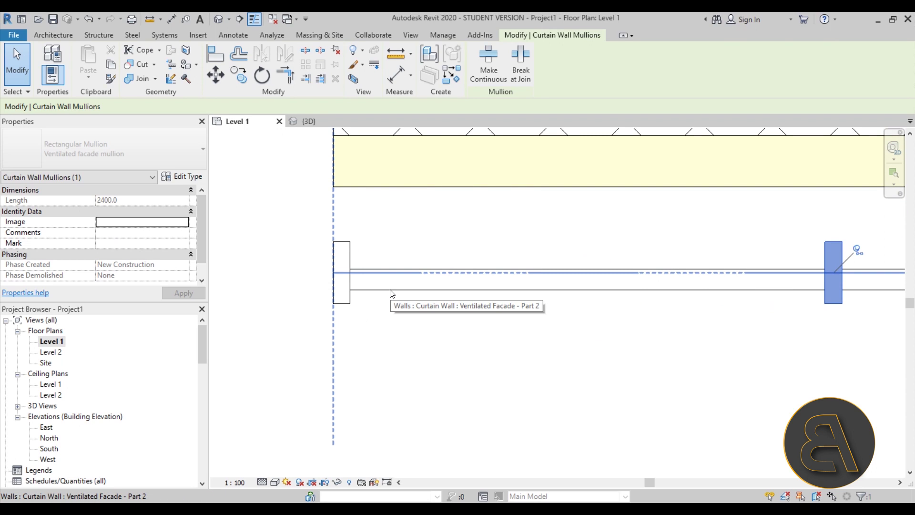
# Set the thickness of the Solid System Panel curtain panel type to 10 mm.
pyautogui.scroll(-1, 125, 400)
pyautogui.scroll(-7, 125, 399)
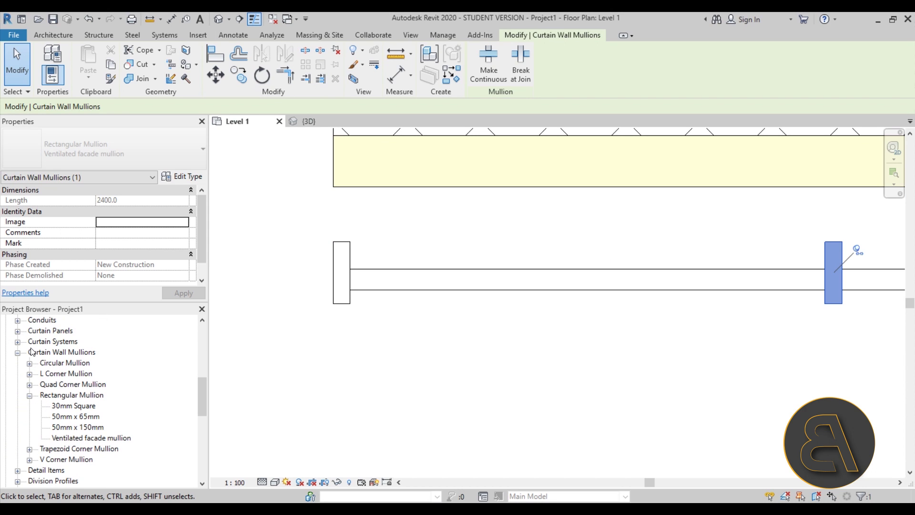
pyautogui.click(18, 331)
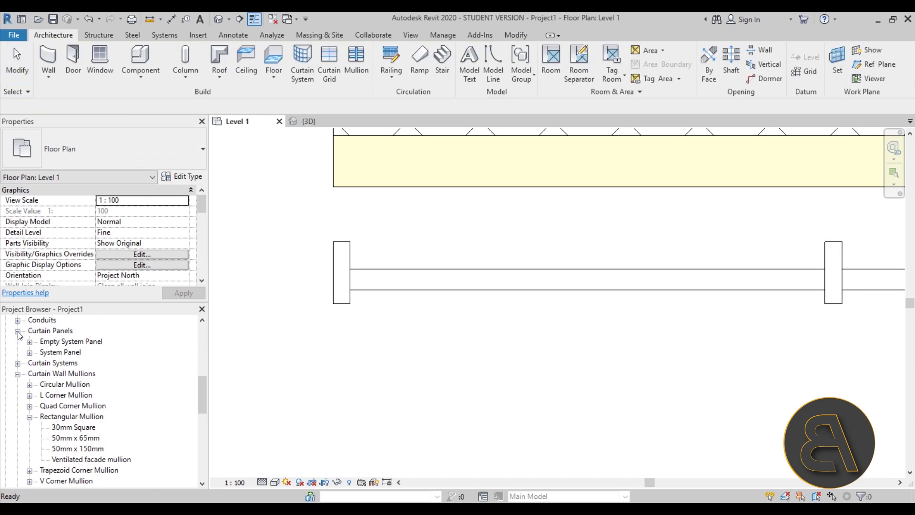
pyautogui.click(30, 353)
pyautogui.doubleClick(59, 374)
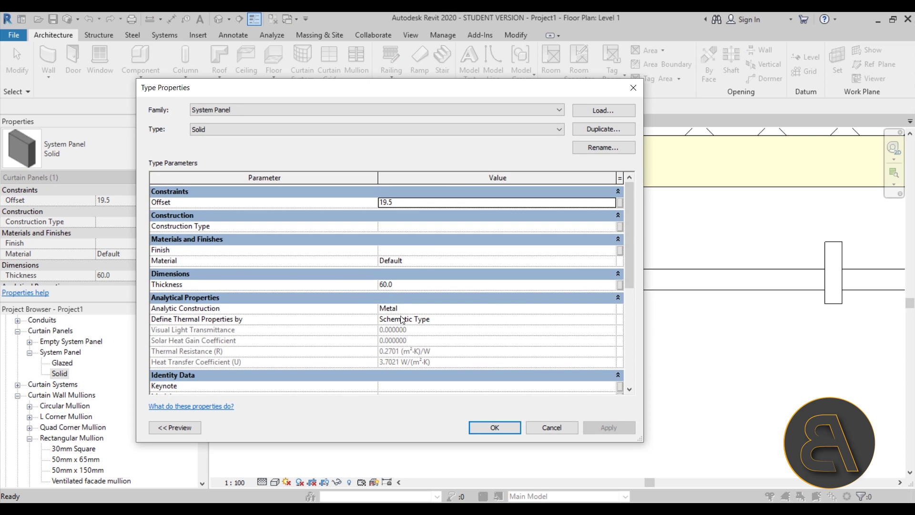
pyautogui.click(403, 284)
pyautogui.write('10')
# Set the Solid panel type's offset to 20 mm, apply it and check the panel position against the end mullion.
pyautogui.click(409, 202)
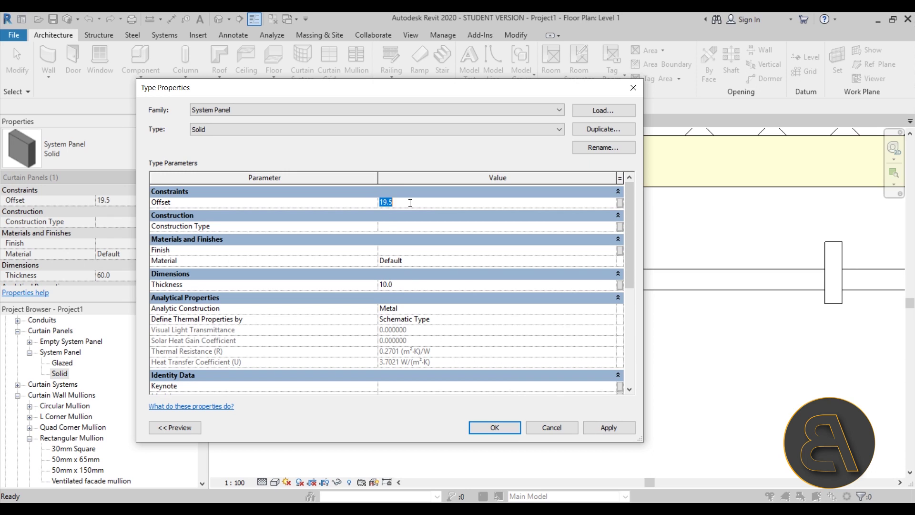
pyautogui.write('20')
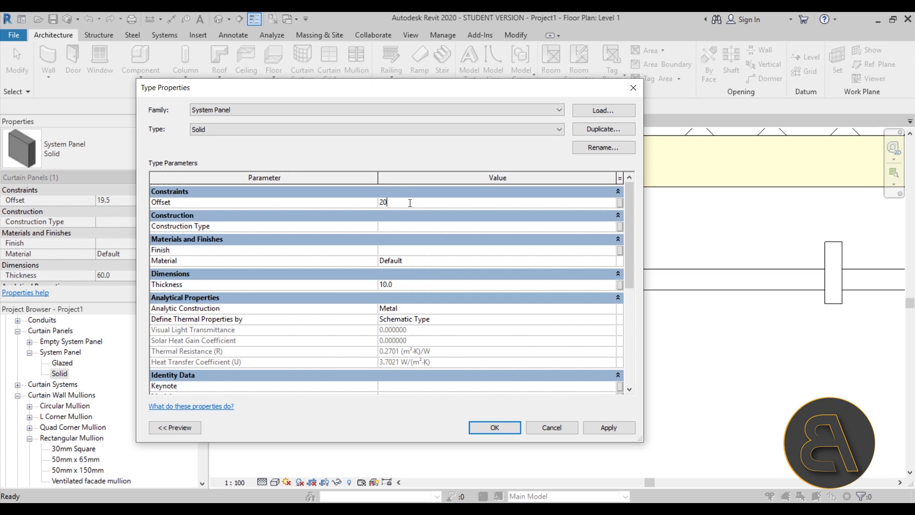
pyautogui.click(601, 428)
pyautogui.click(502, 427)
pyautogui.click(395, 280)
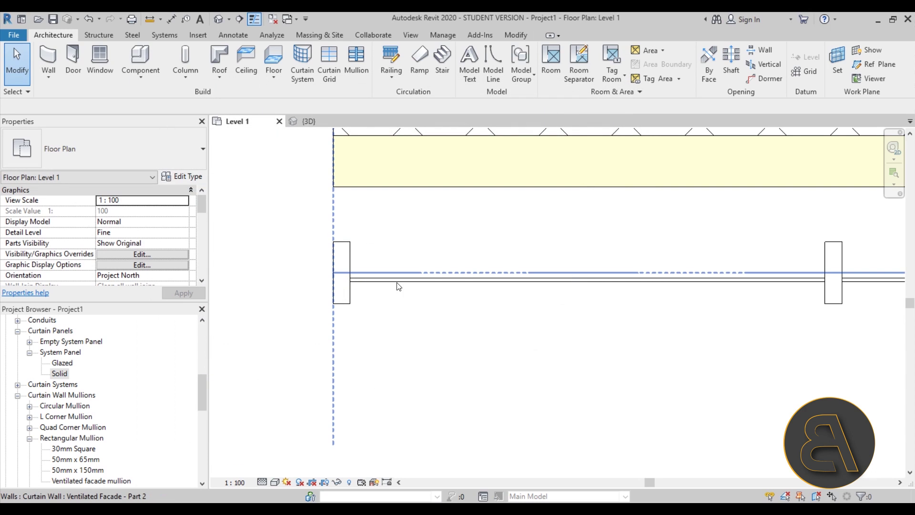
pyautogui.scroll(4, 377, 285)
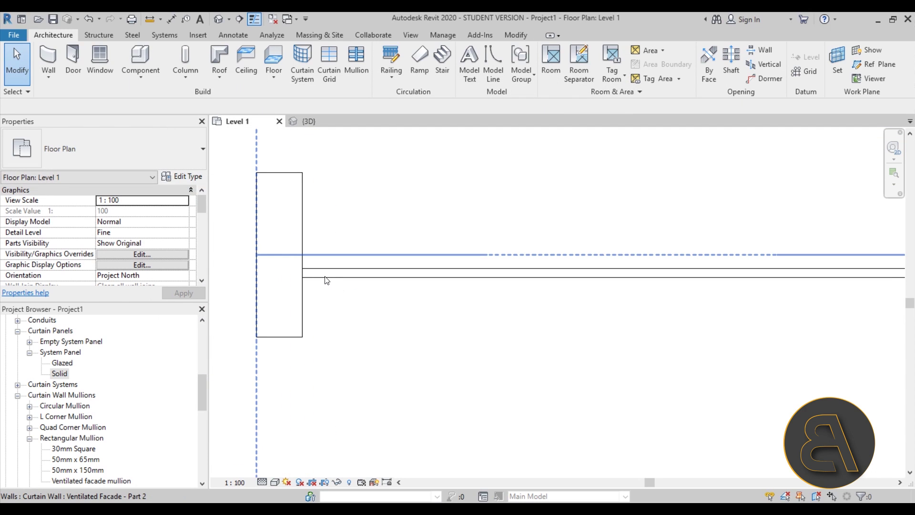
pyautogui.scroll(-3, 322, 280)
# Open the type properties of the Ventilated facade mullion, keeping the mullions in the plan view visible beside the dialog.
pyautogui.scroll(-1, 310, 282)
pyautogui.scroll(-2, 152, 368)
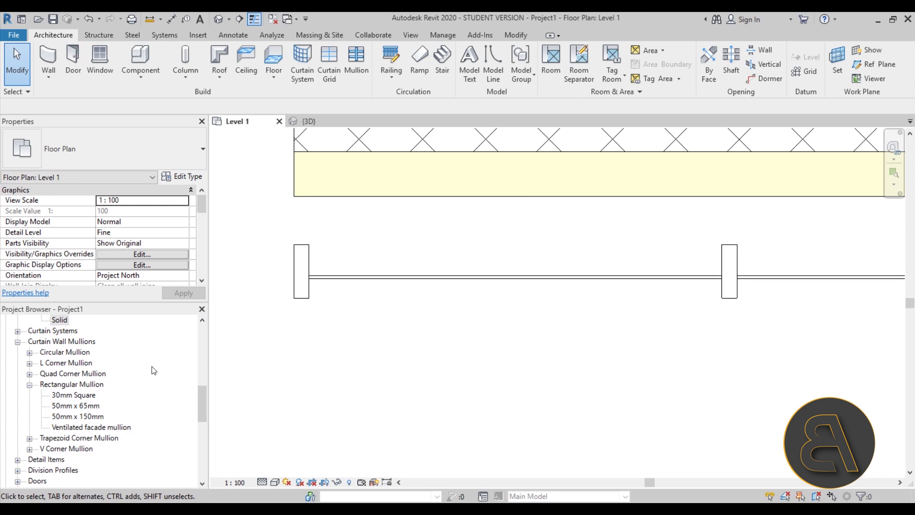
pyautogui.doubleClick(105, 427)
pyautogui.moveTo(491, 92); pyautogui.dragTo(377, 114)
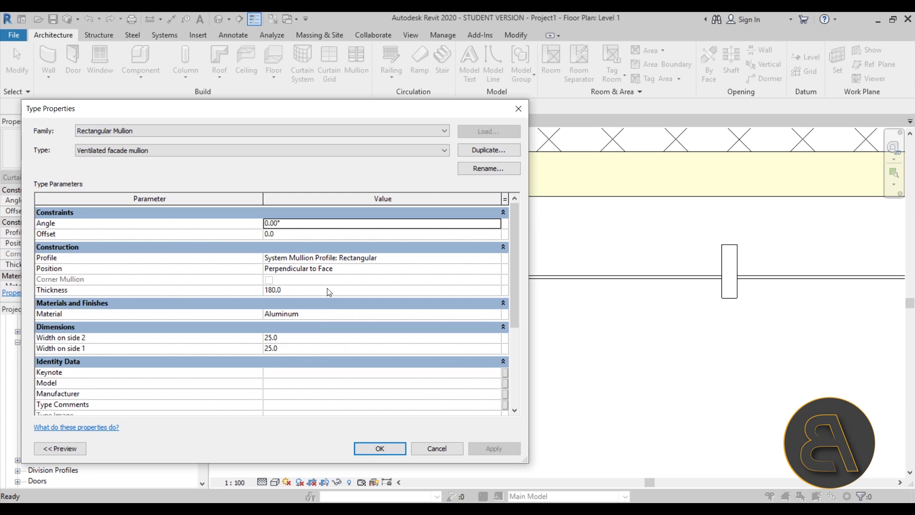
# Try offsets of -60 mm and -70 mm for the Ventilated facade mullion type.
pyautogui.click(281, 234)
pyautogui.moveTo(284, 234); pyautogui.dragTo(196, 235)
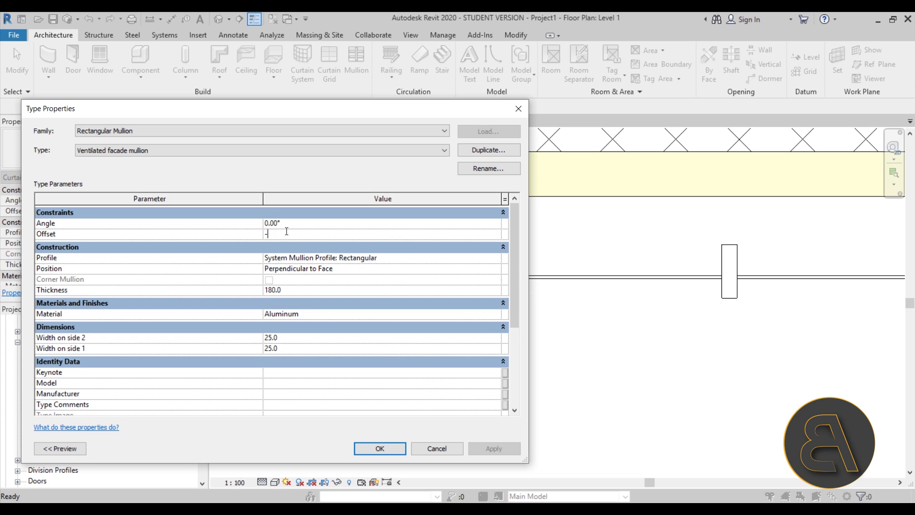
pyautogui.write('-60')
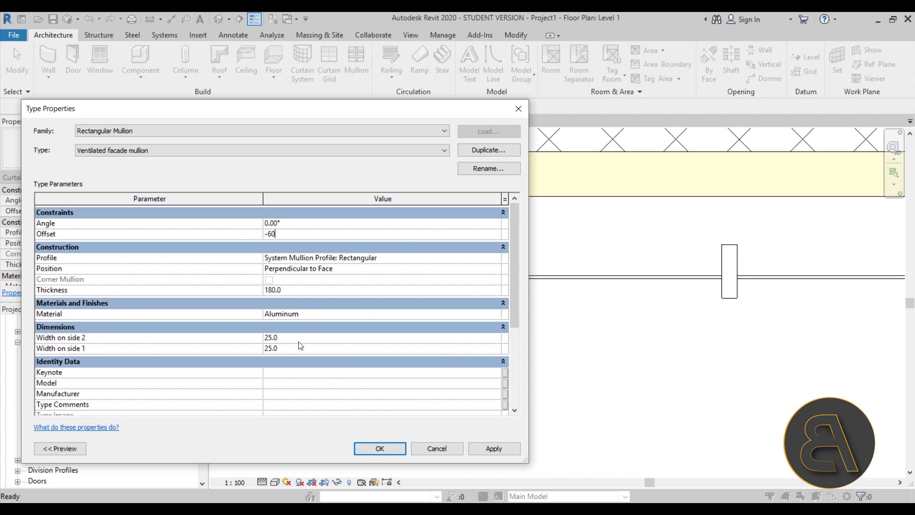
pyautogui.click(499, 447)
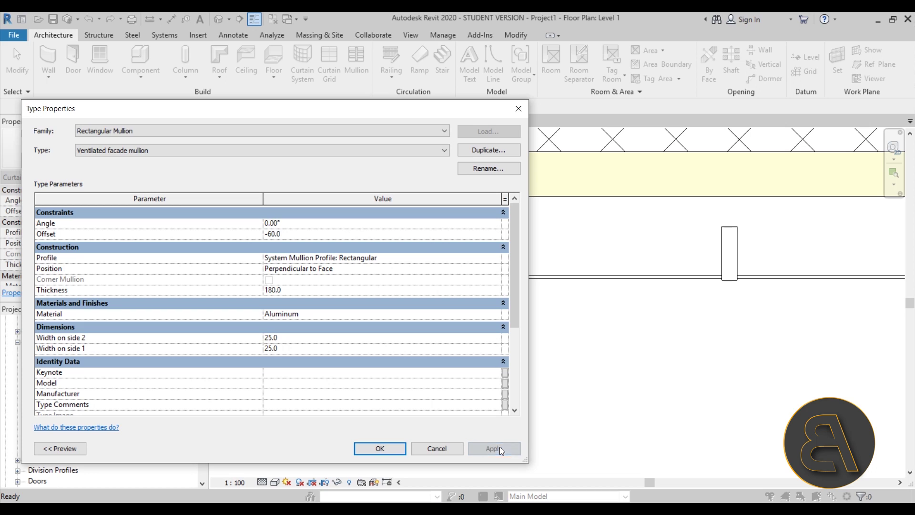
pyautogui.click(305, 233)
pyautogui.write('-70')
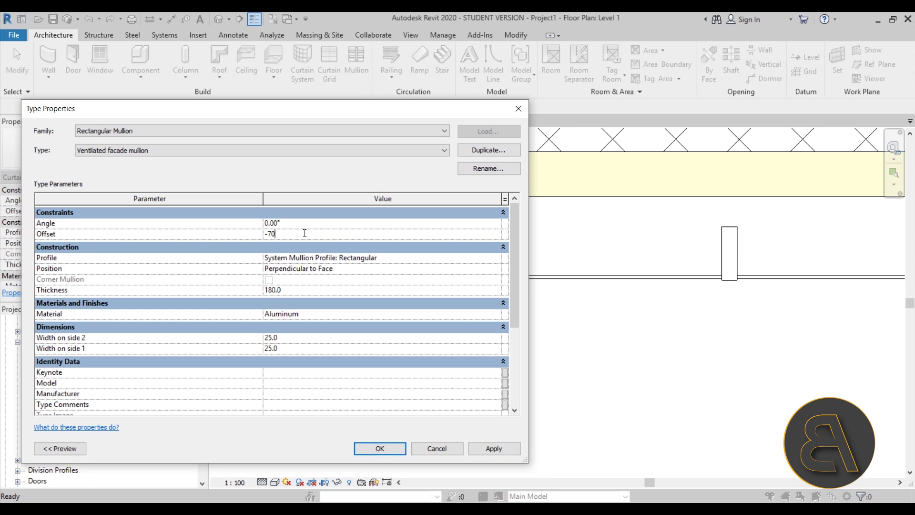
pyautogui.click(494, 452)
# Set the offset of the Ventilated facade mullion type to -75 mm and apply it.
pyautogui.click(286, 233)
pyautogui.write('-75')
pyautogui.click(486, 447)
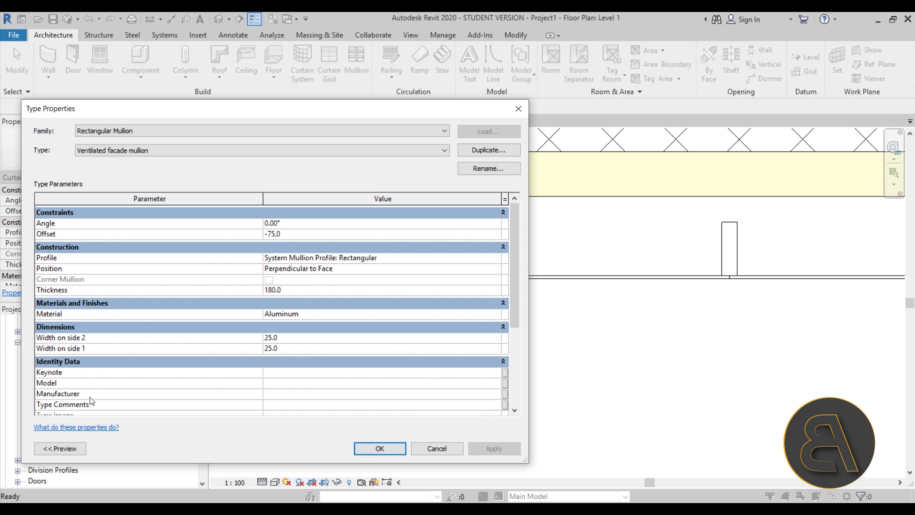
# Set the Ventilated facade mullion type's width on side 1 and side 2 to 5 mm each, and accept the type properties.
pyautogui.click(304, 335)
pyautogui.write('5')
pyautogui.click(304, 349)
pyautogui.write('5')
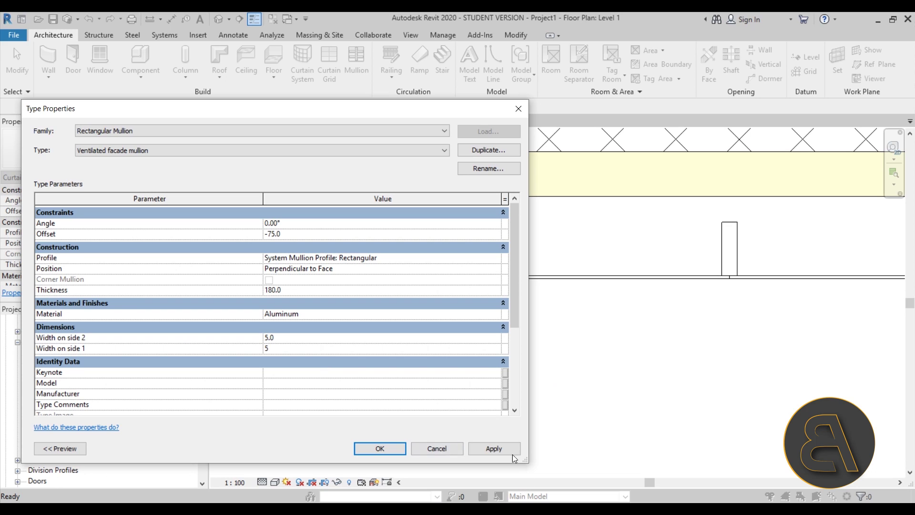
pyautogui.click(497, 450)
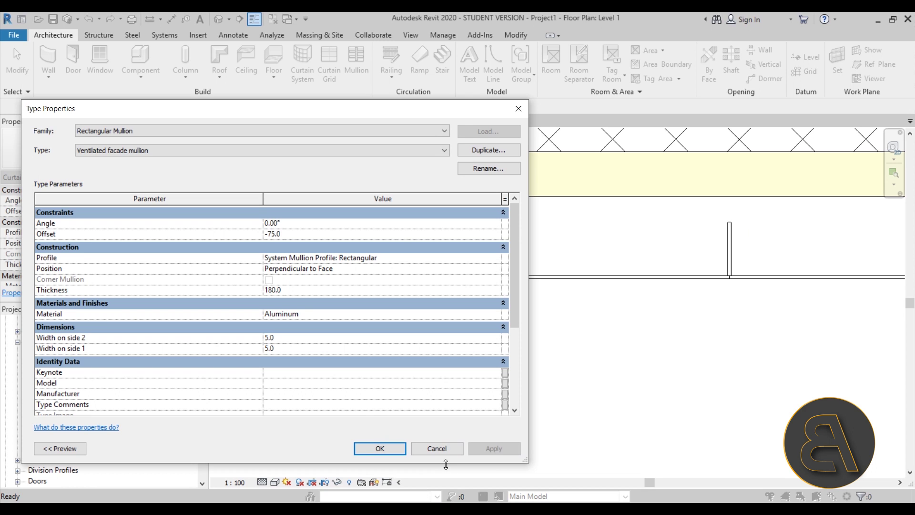
pyautogui.click(376, 448)
# Move the curtain wall so the end mullion's inner corner meets the corner between the wall's concrete and insulation layers.
pyautogui.click(337, 274)
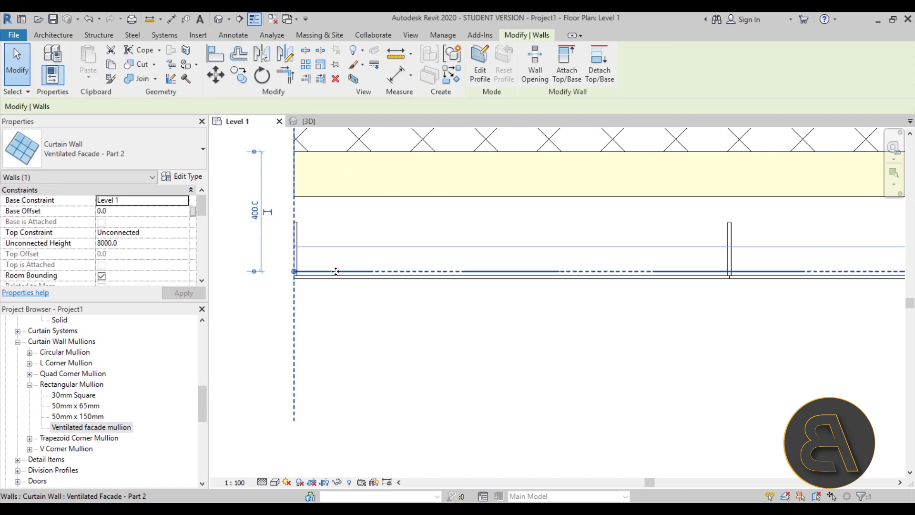
pyautogui.scroll(-4, 341, 286)
pyautogui.scroll(3, 302, 300)
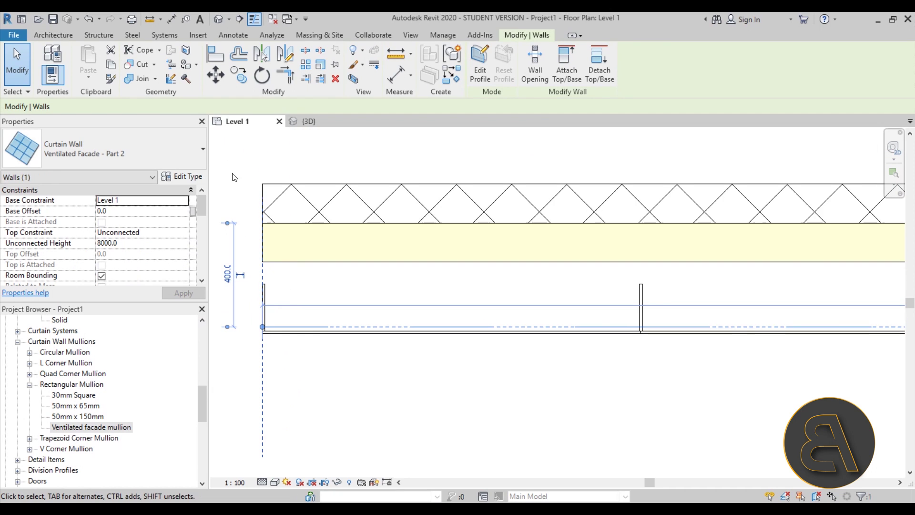
pyautogui.click(213, 77)
pyautogui.scroll(3, 274, 282)
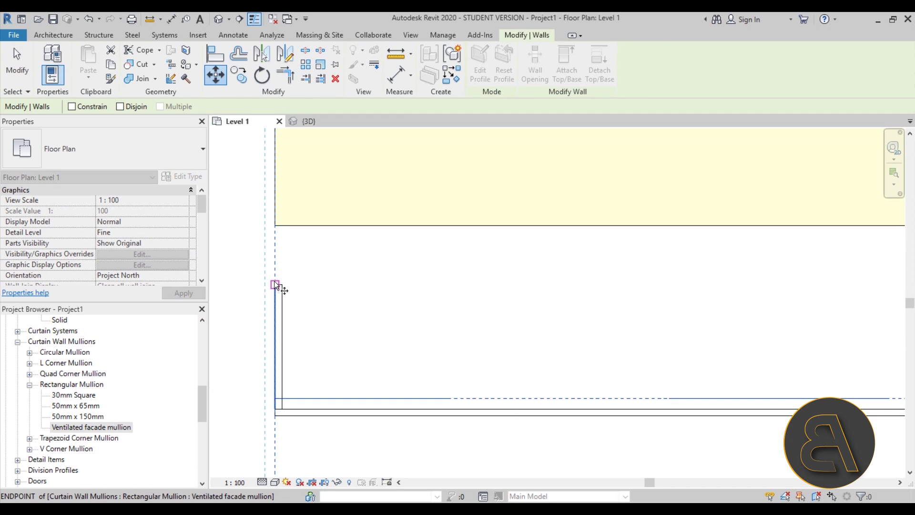
pyautogui.click(274, 282)
pyautogui.moveTo(277, 217); pyautogui.dragTo(282, 412, button='middle')
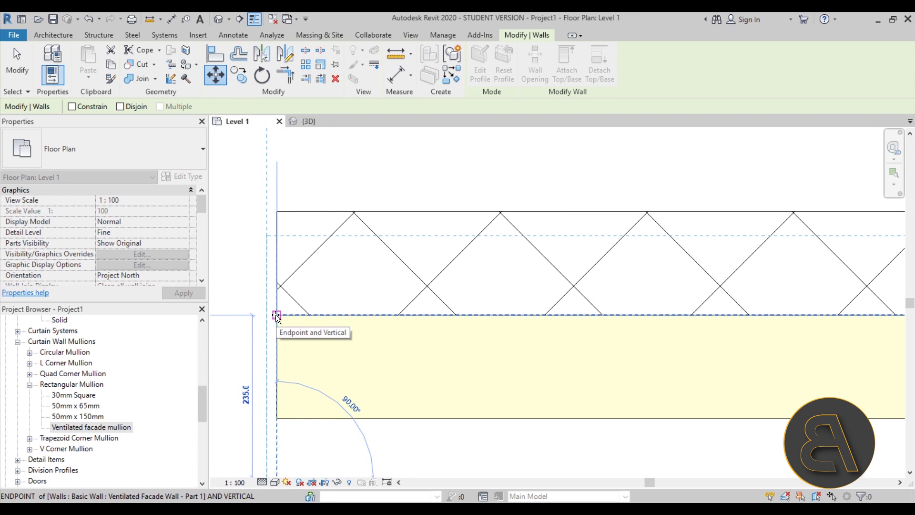
pyautogui.click(276, 315)
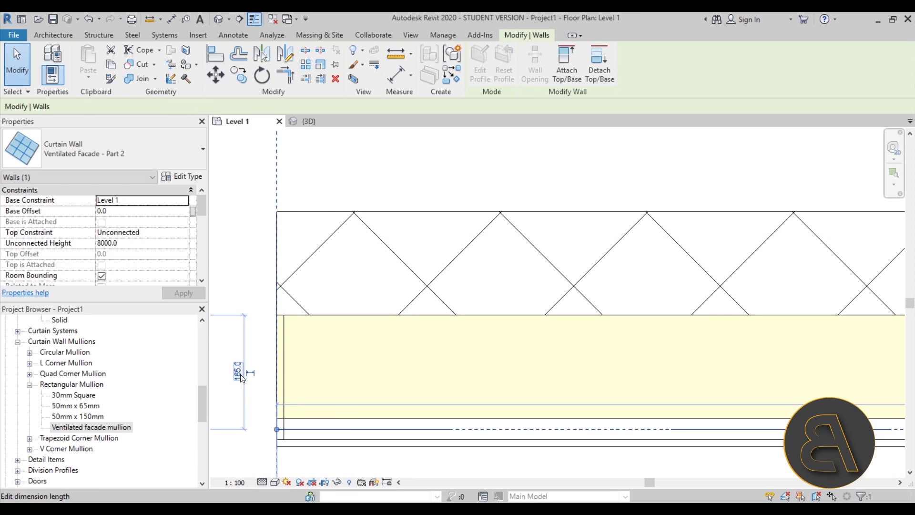
pyautogui.scroll(-3, 295, 309)
pyautogui.click(398, 353)
# Examine the joined walls along the plan, and inspect the facade's panels, edges and base in the default 3D view.
pyautogui.scroll(-3, 393, 341)
pyautogui.scroll(4, 379, 292)
pyautogui.moveTo(322, 263); pyautogui.dragTo(470, 257, button='middle')
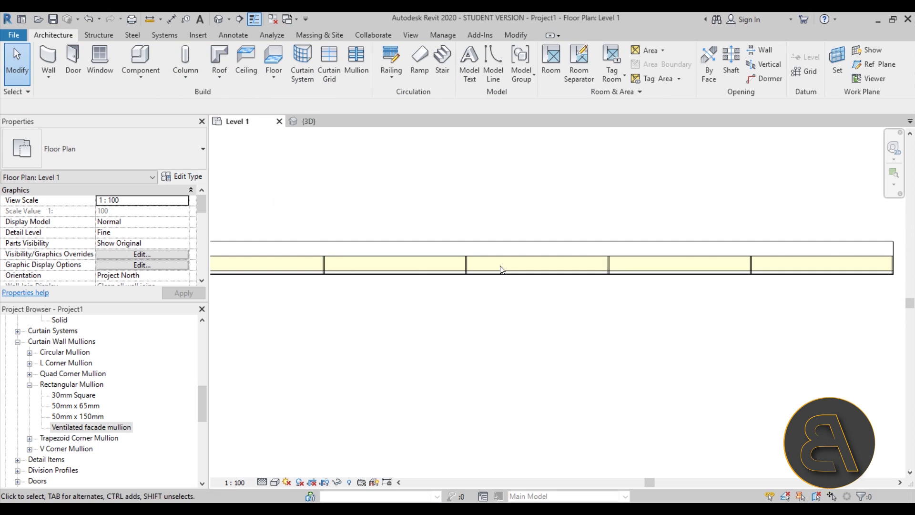
pyautogui.click(220, 19)
pyautogui.keyDown('shift'); pyautogui.moveTo(626, 377); pyautogui.dragTo(347, 286, button='middle'); pyautogui.keyUp('shift')
pyautogui.scroll(5, 346, 260)
pyautogui.scroll(-3, 428, 244)
pyautogui.keyDown('shift'); pyautogui.moveTo(428, 244); pyautogui.dragTo(474, 262, button='middle'); pyautogui.keyUp('shift')
pyautogui.scroll(3, 428, 173)
pyautogui.keyDown('shift'); pyautogui.moveTo(429, 176); pyautogui.dragTo(450, 339, button='middle'); pyautogui.keyUp('shift')
pyautogui.keyDown('shift'); pyautogui.moveTo(458, 133); pyautogui.dragTo(473, 265, button='middle'); pyautogui.keyUp('shift')
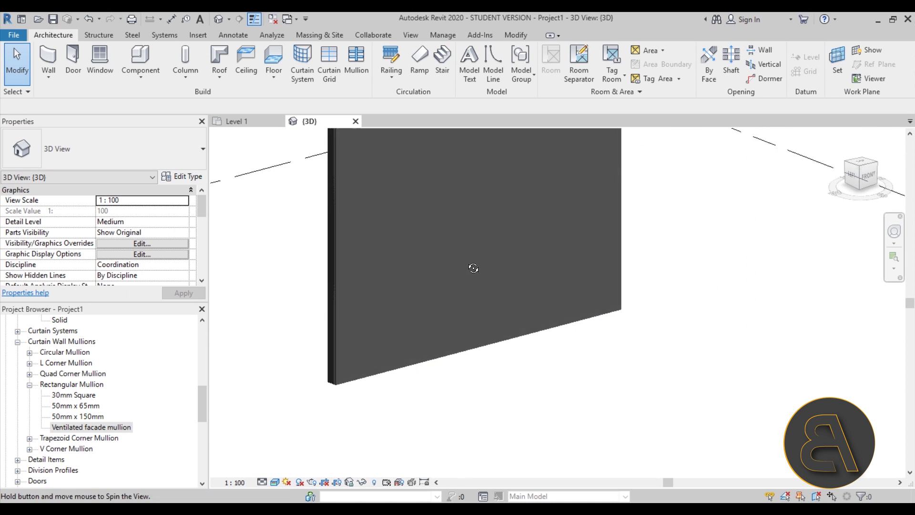
pyautogui.moveTo(341, 407); pyautogui.dragTo(412, 383, button='middle')
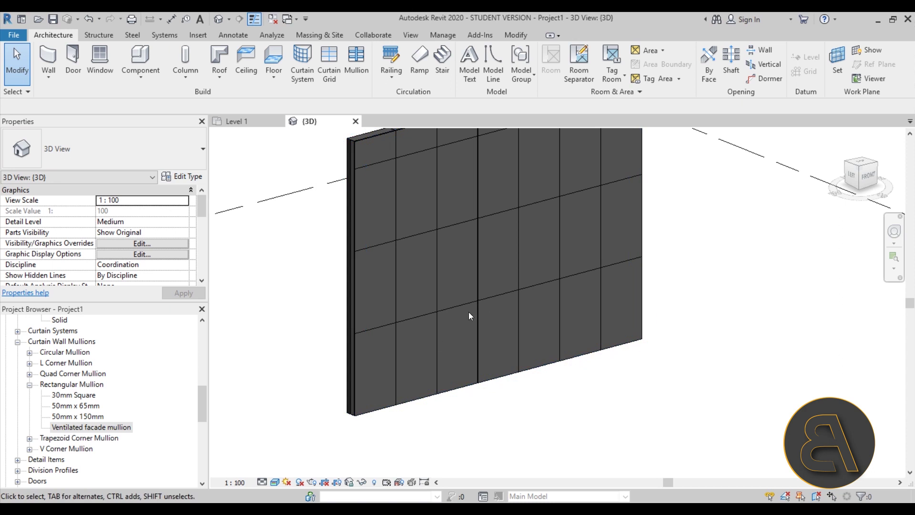
pyautogui.scroll(5, 404, 402)
pyautogui.scroll(-4, 404, 402)
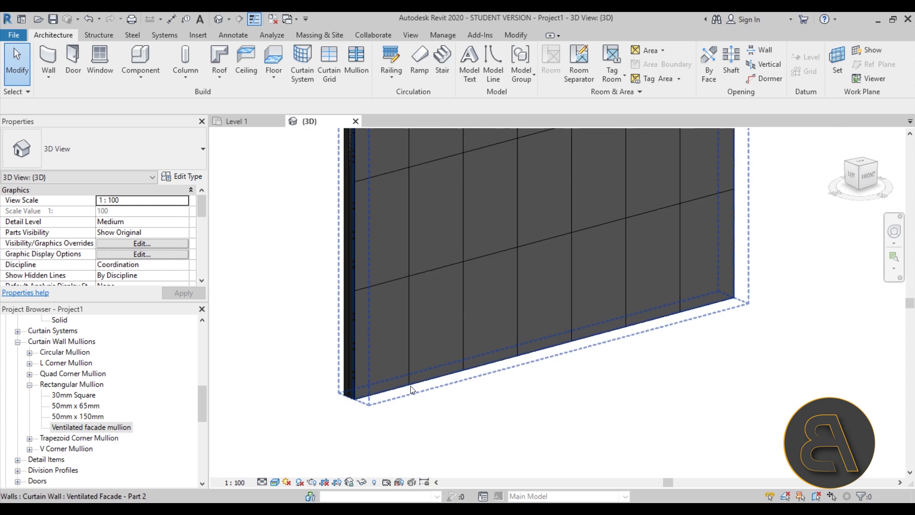
pyautogui.scroll(2, 403, 401)
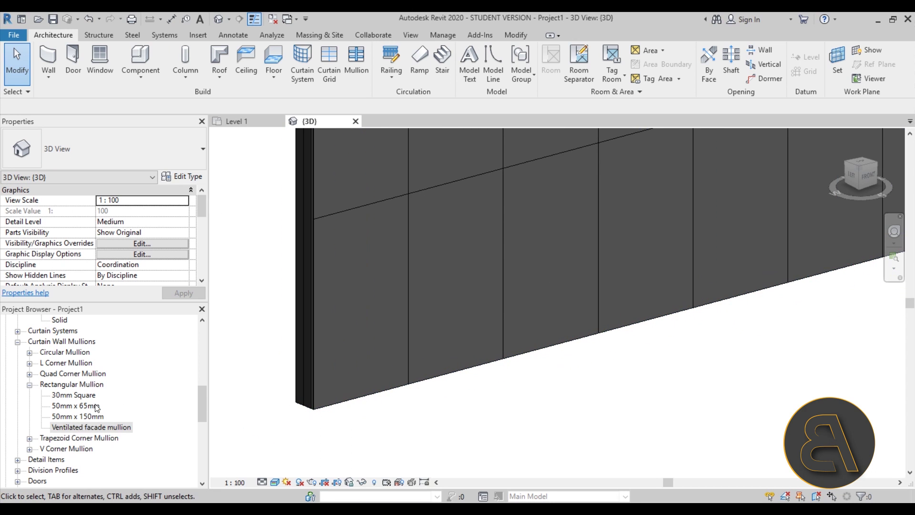
# Assign the Aluminum material to the Solid system panel type, apply it, and close the type properties.
pyautogui.scroll(2, 84, 375)
pyautogui.doubleClick(61, 363)
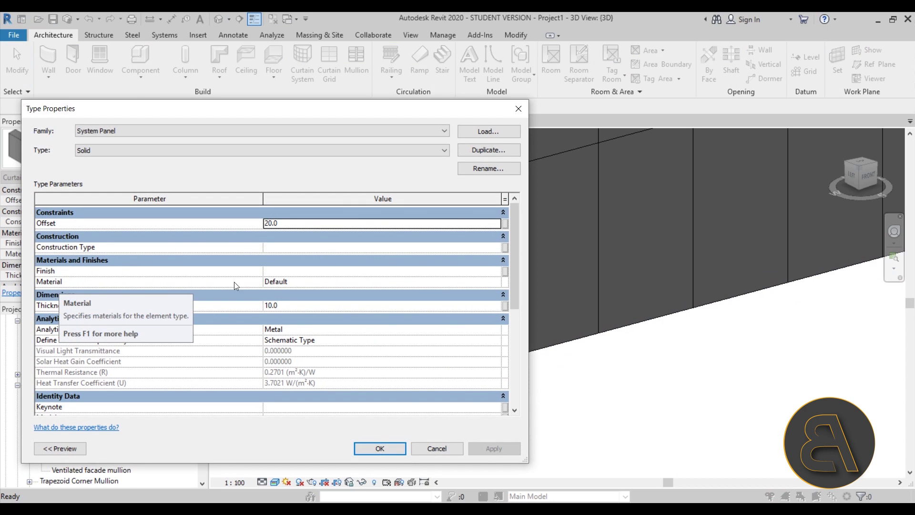
pyautogui.click(499, 281)
pyautogui.click(499, 281)
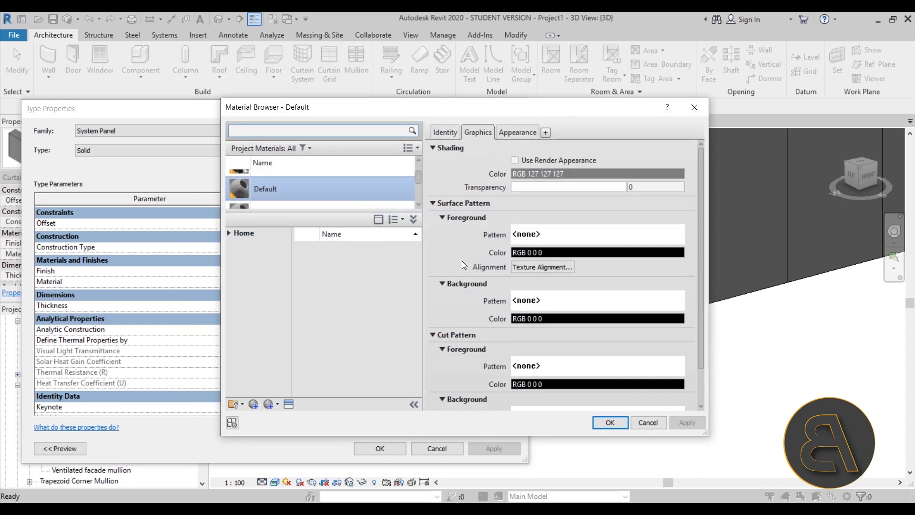
pyautogui.moveTo(302, 213); pyautogui.dragTo(302, 304)
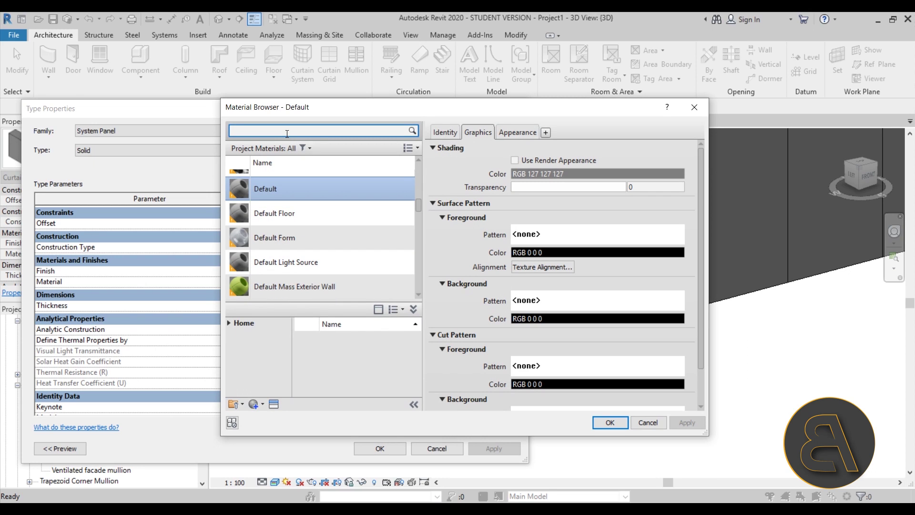
pyautogui.write('alu')
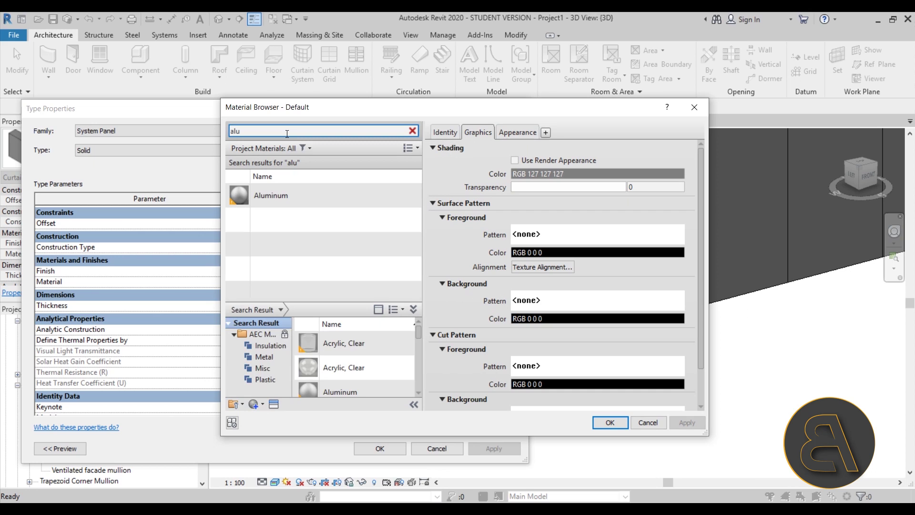
pyautogui.click(267, 199)
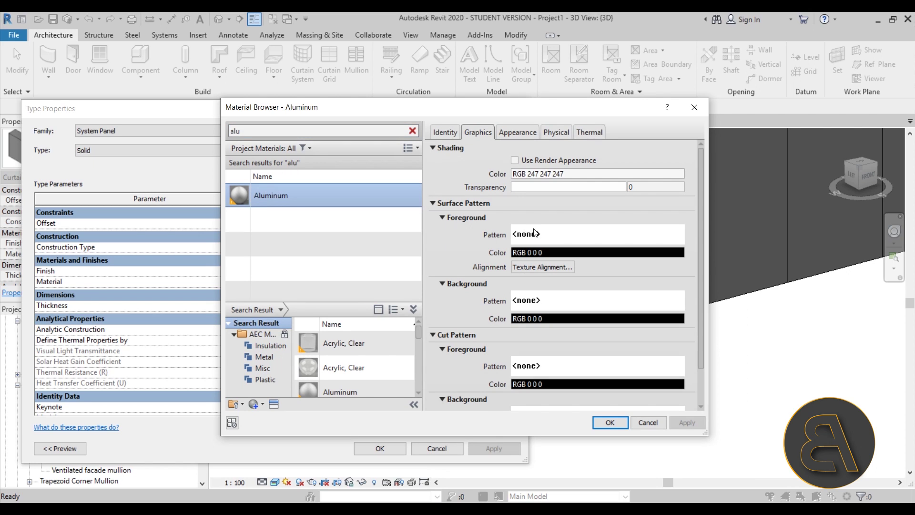
pyautogui.click(516, 133)
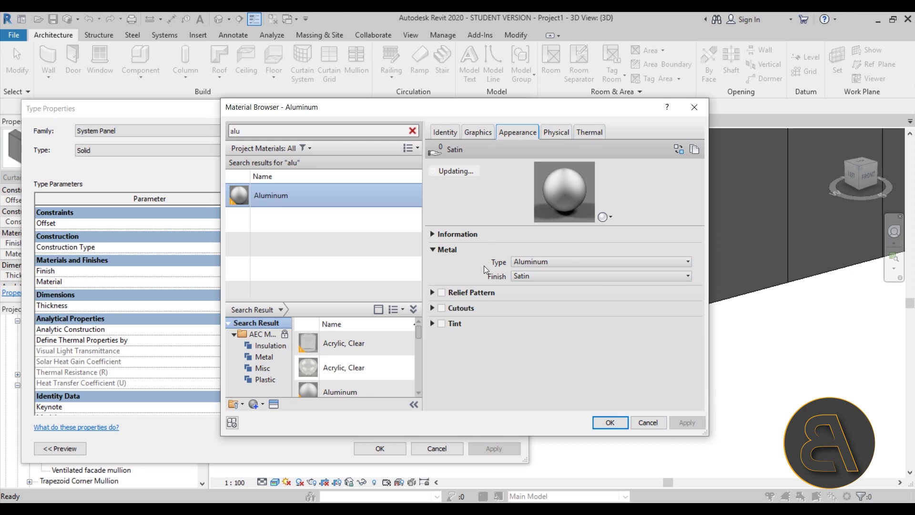
pyautogui.click(619, 421)
pyautogui.click(481, 446)
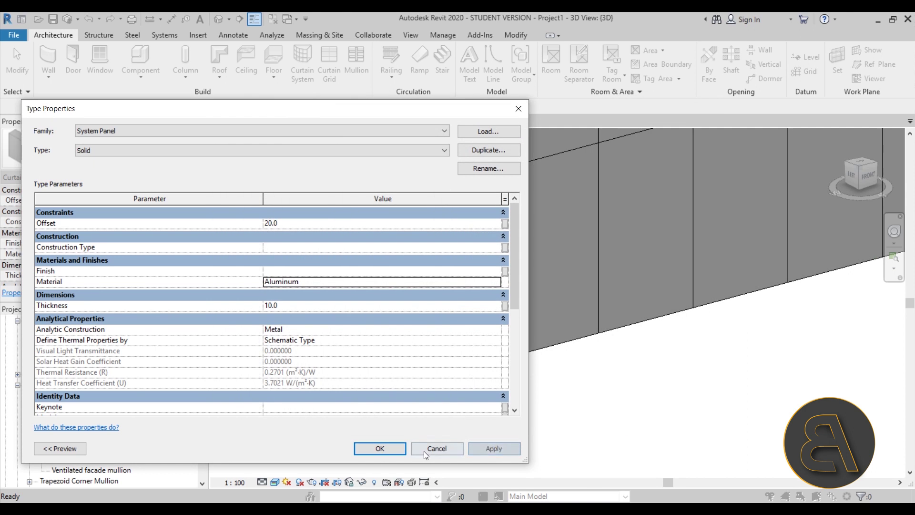
pyautogui.click(424, 447)
# Reopen the Solid panel type's Aluminum material and enable Cutouts in its appearance.
pyautogui.scroll(-3, 526, 384)
pyautogui.press('Escape')
pyautogui.scroll(-2, 485, 362)
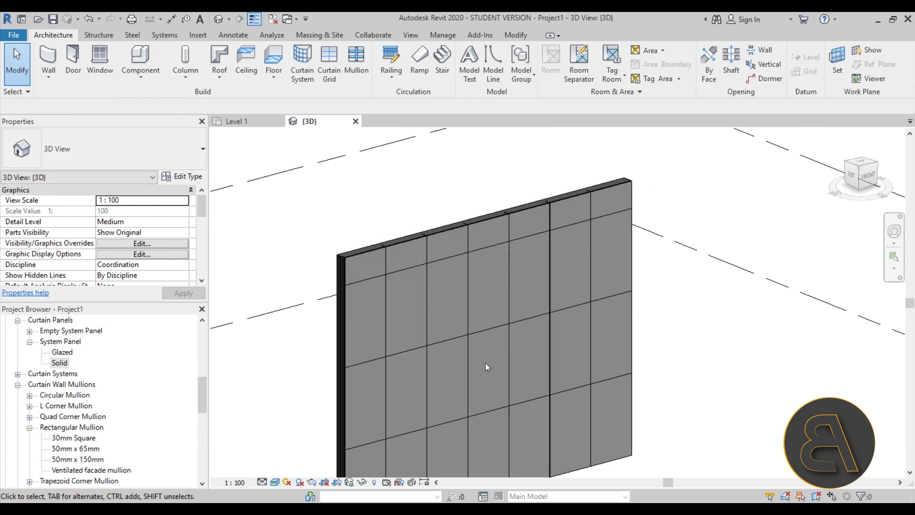
pyautogui.scroll(3, 391, 201)
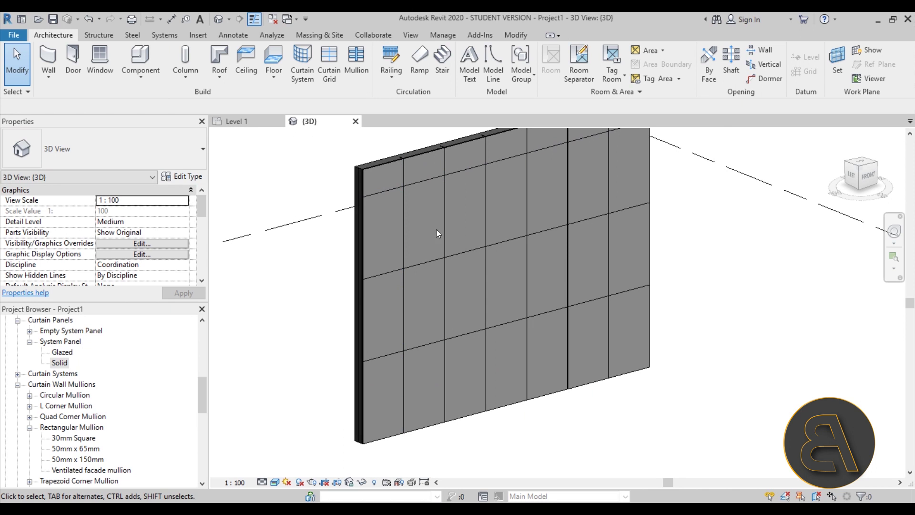
pyautogui.doubleClick(63, 364)
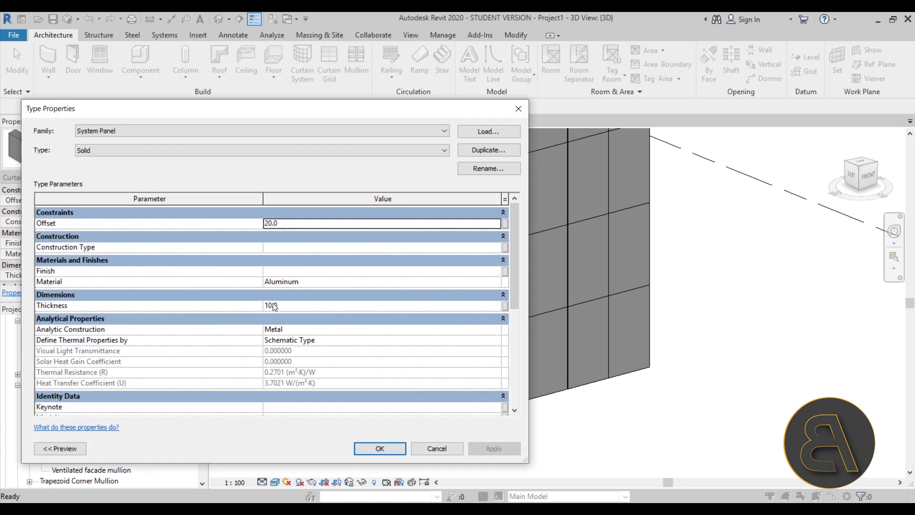
pyautogui.click(491, 281)
pyautogui.click(496, 281)
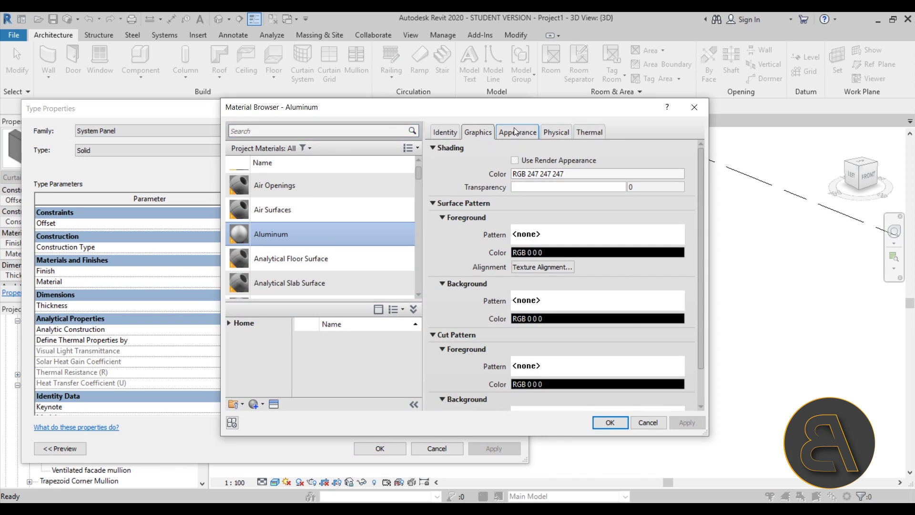
pyautogui.click(514, 130)
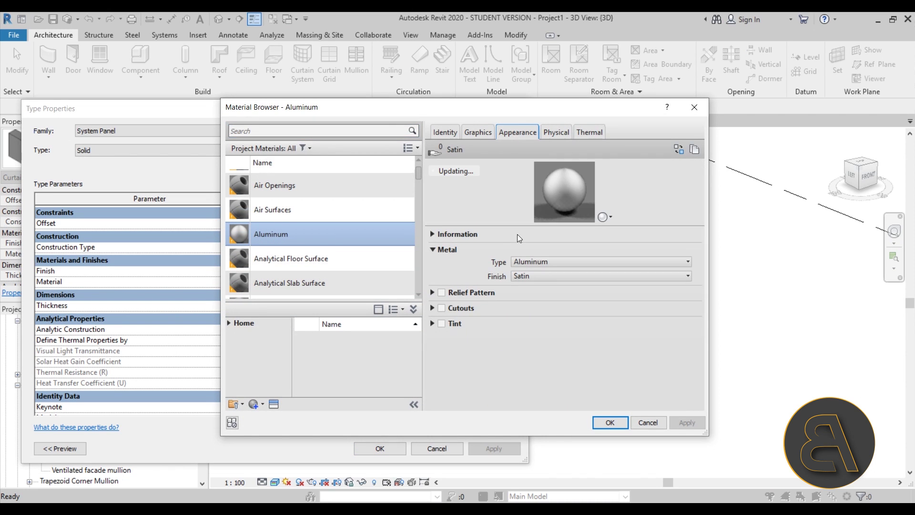
pyautogui.click(432, 308)
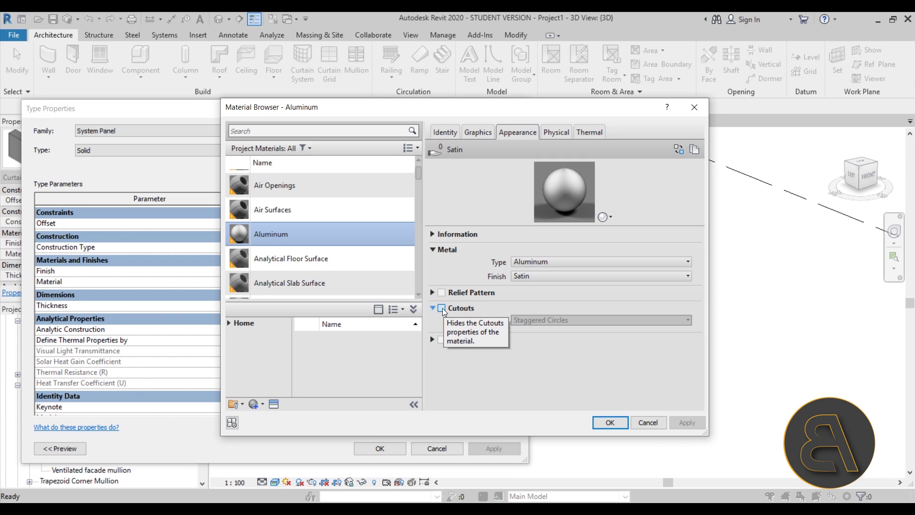
pyautogui.click(442, 308)
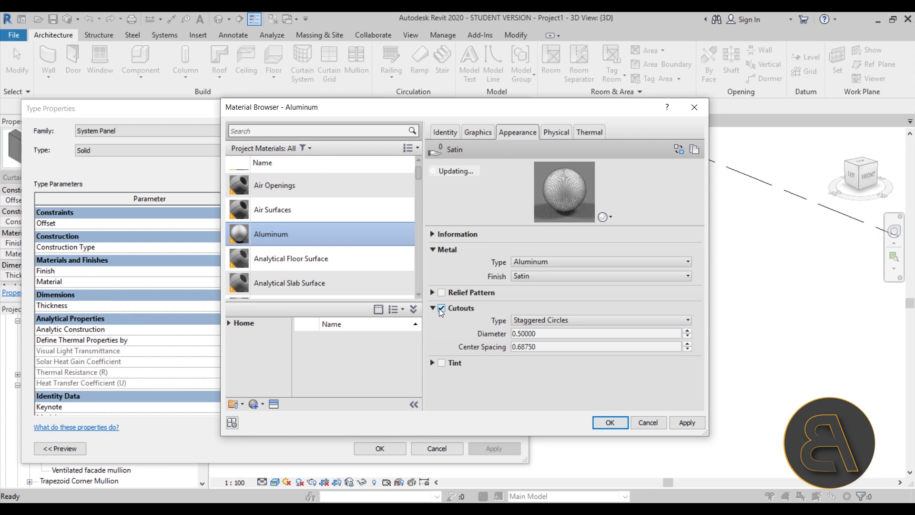
# Keep Staggered Circles as the cutout type and enlarge the material preview.
pyautogui.click(573, 322)
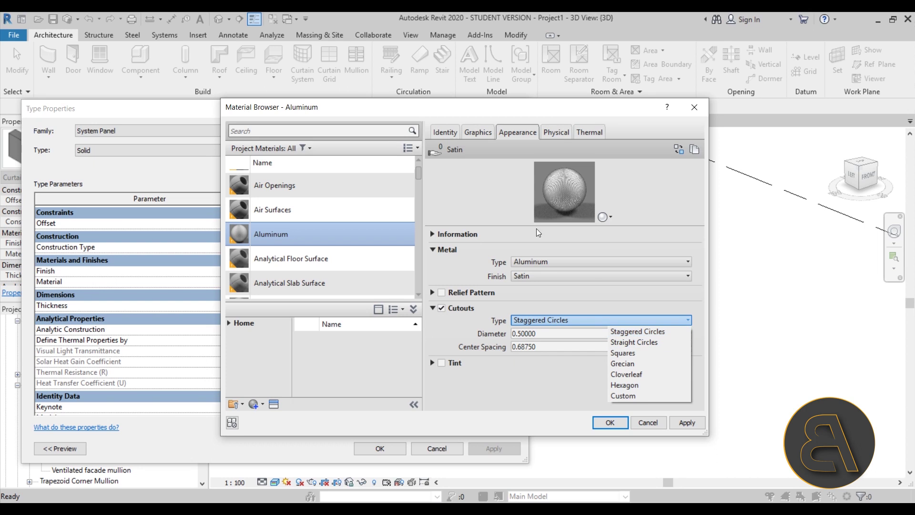
pyautogui.click(556, 227)
pyautogui.moveTo(557, 226); pyautogui.dragTo(544, 344)
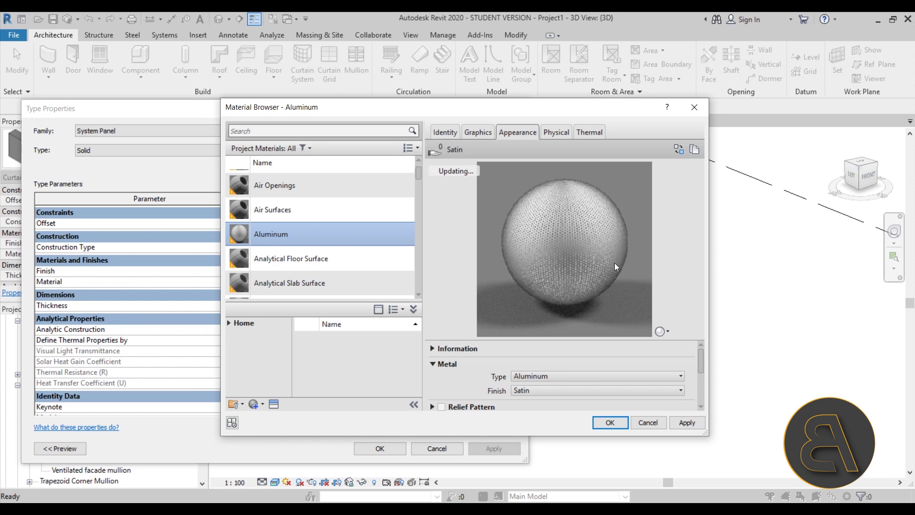
# Set the diameter of the Aluminum appearance's circular cutouts to 1.
pyautogui.moveTo(702, 357); pyautogui.dragTo(700, 378)
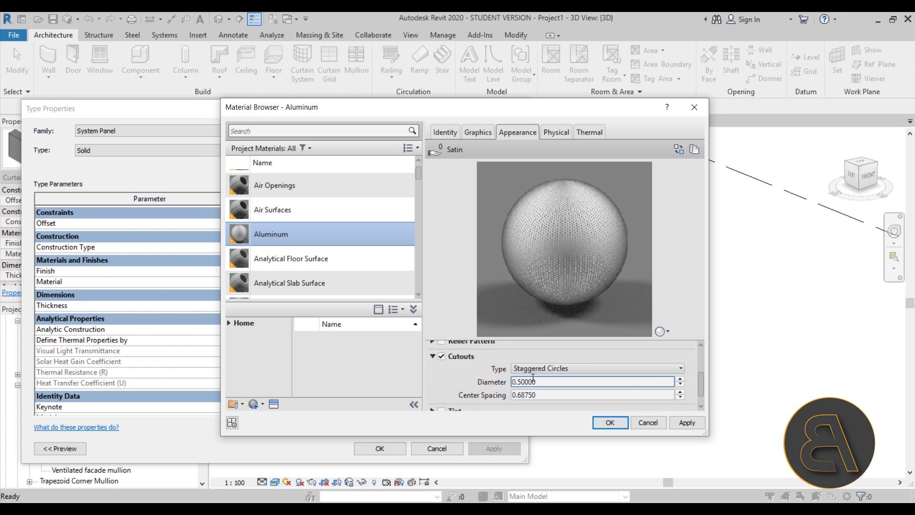
pyautogui.moveTo(538, 381); pyautogui.dragTo(517, 384)
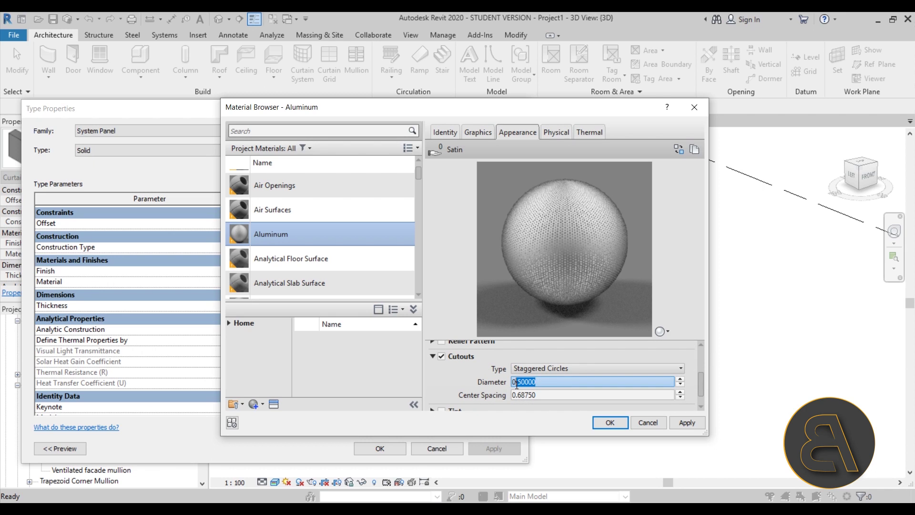
pyautogui.write('1')
pyautogui.press('BackSpace')
pyautogui.press('BackSpace')
pyautogui.write('1')
pyautogui.press('Return')
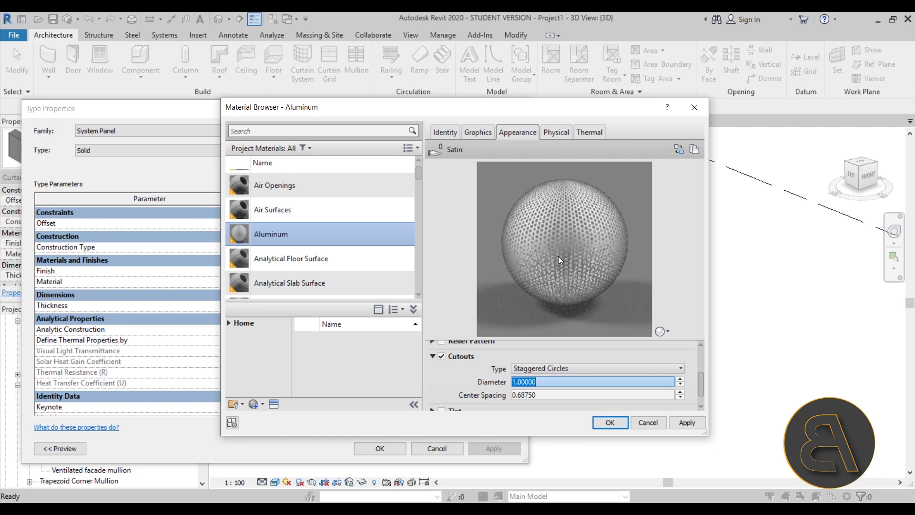
# Switch the material preview scene to Glass Curtain Wall.
pyautogui.click(669, 332)
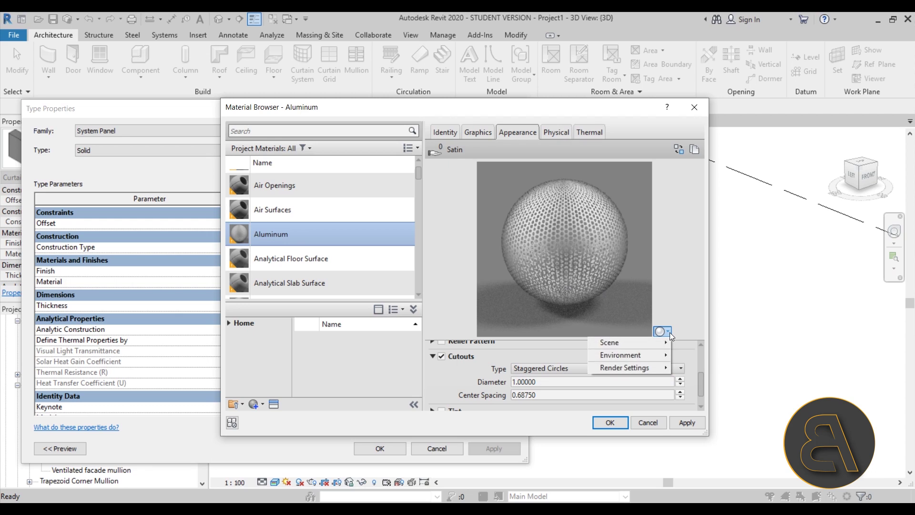
pyautogui.moveTo(655, 344)
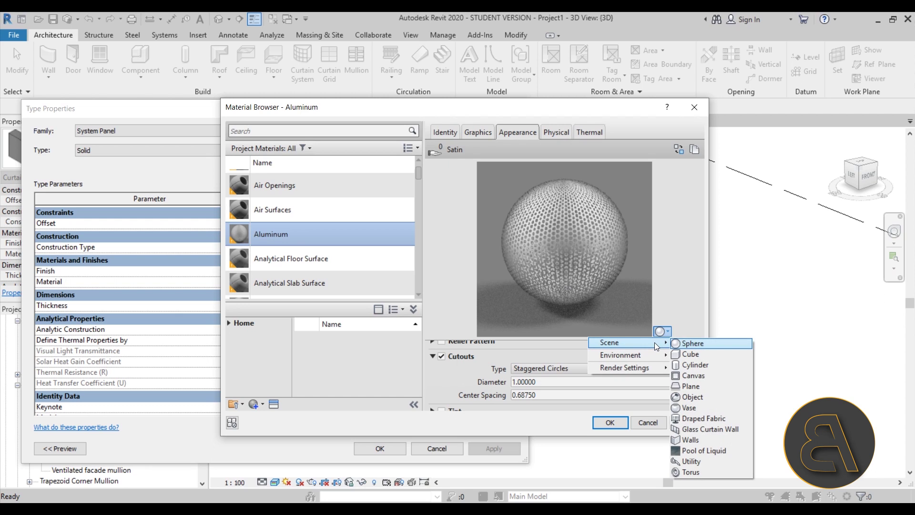
pyautogui.click(693, 431)
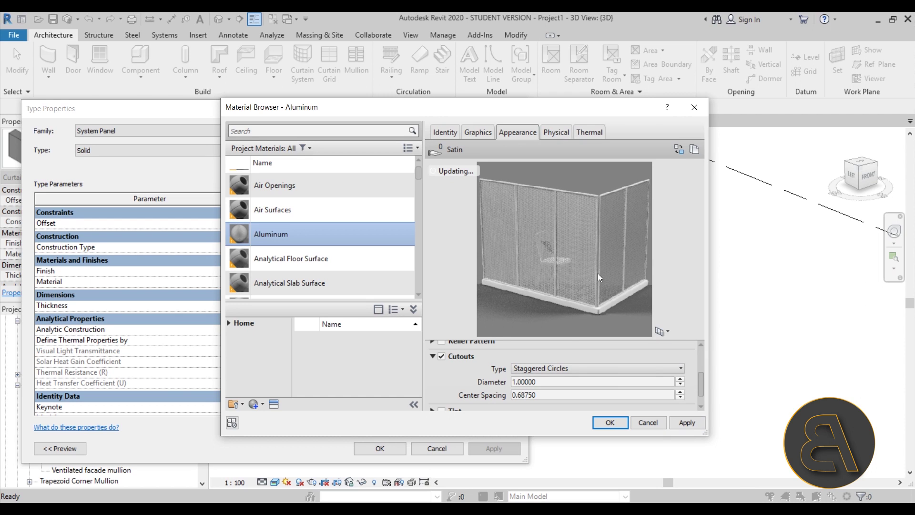
# Try a diameter of 10 for the Aluminum appearance's staggered circle cutouts.
pyautogui.doubleClick(548, 382)
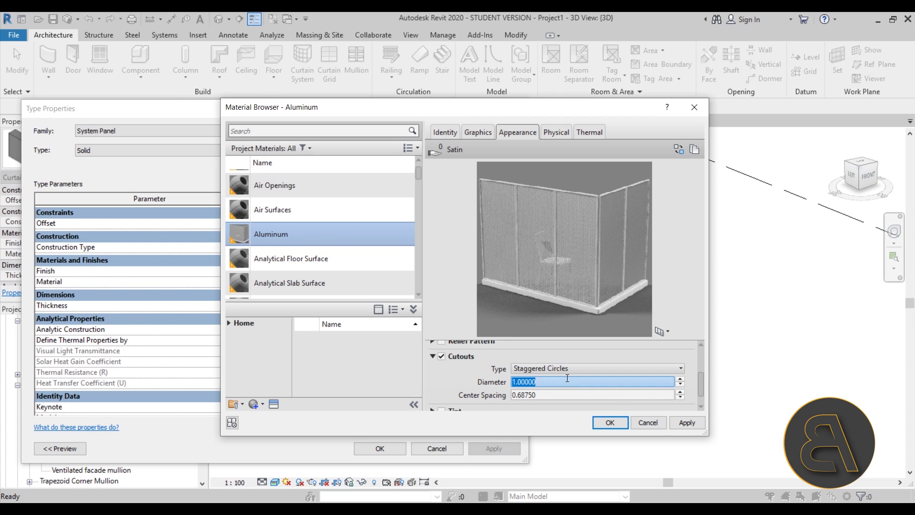
pyautogui.write('2')
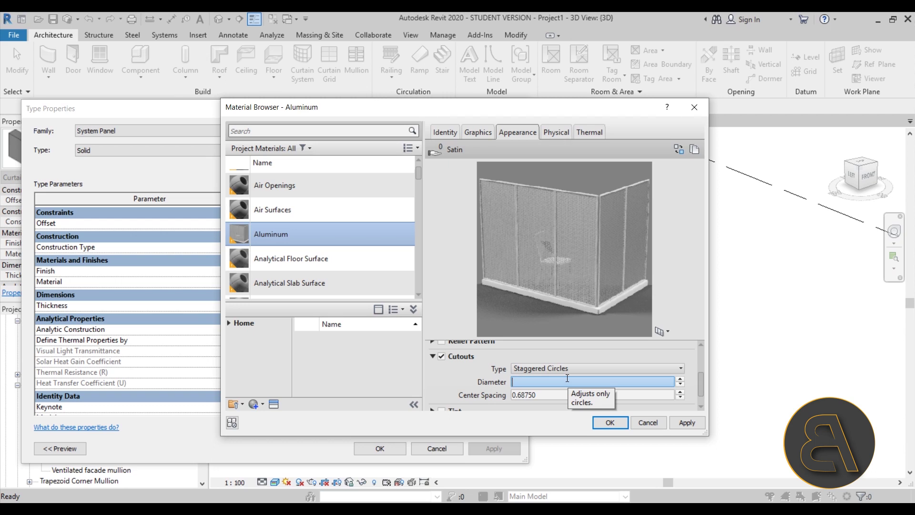
pyautogui.write('10')
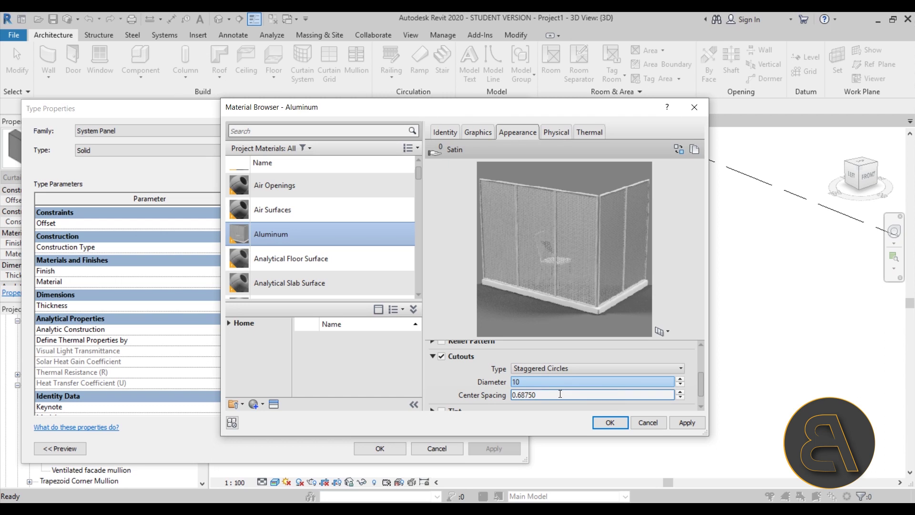
pyautogui.doubleClick(559, 394)
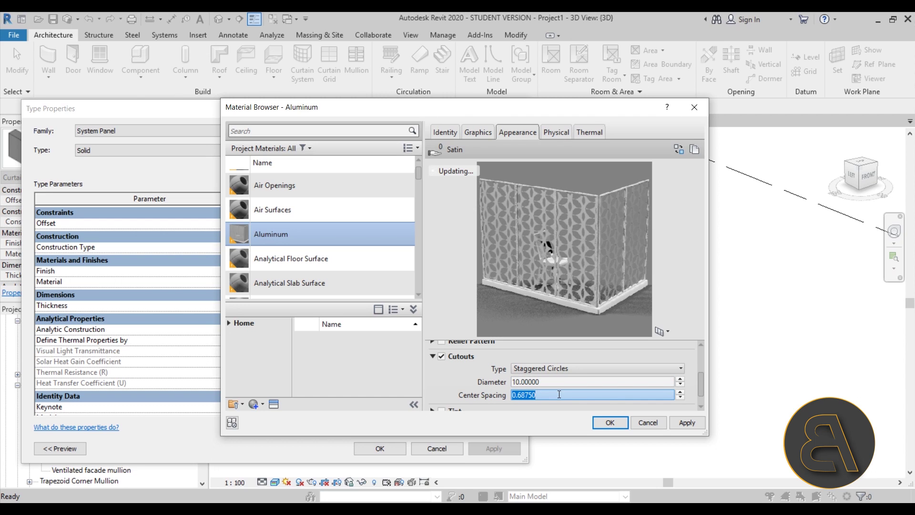
# Set the Aluminum cutouts to a diameter of 2 and a center spacing of 3, and accept the material.
pyautogui.doubleClick(551, 381)
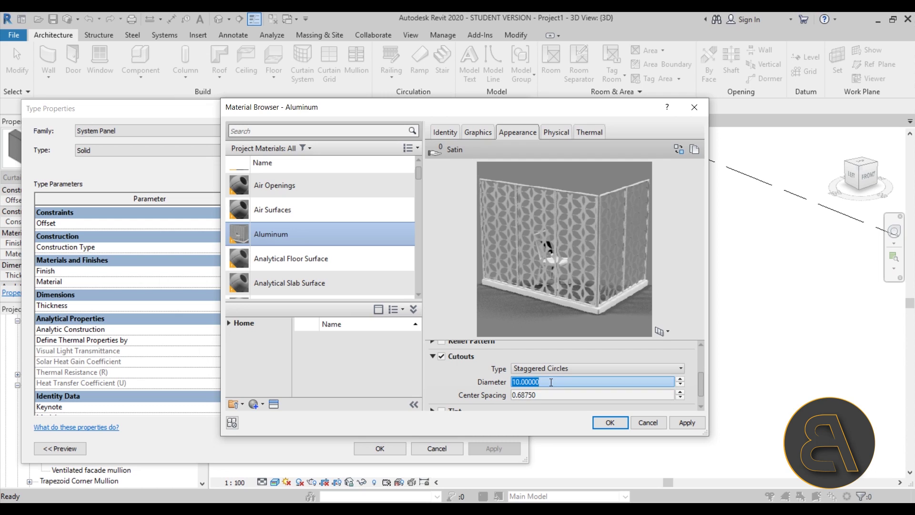
pyautogui.write('1')
pyautogui.write('2')
pyautogui.press('Return')
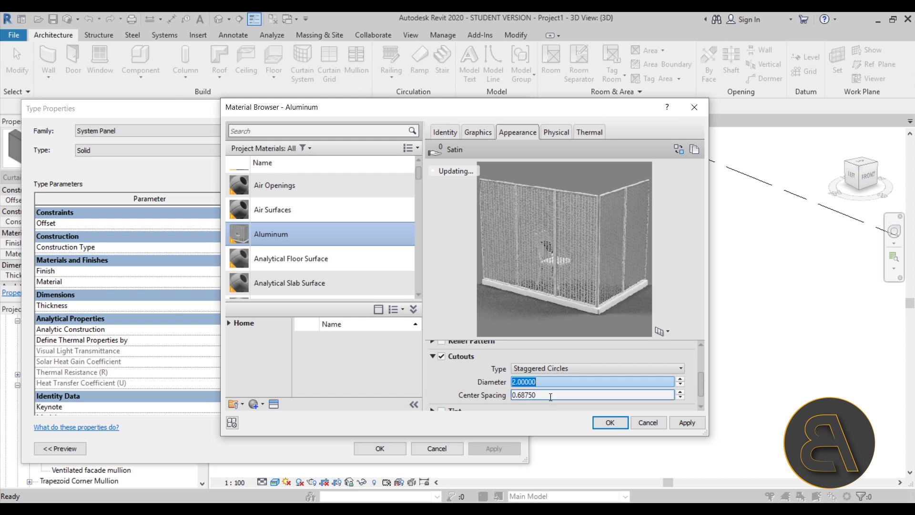
pyautogui.click(553, 395)
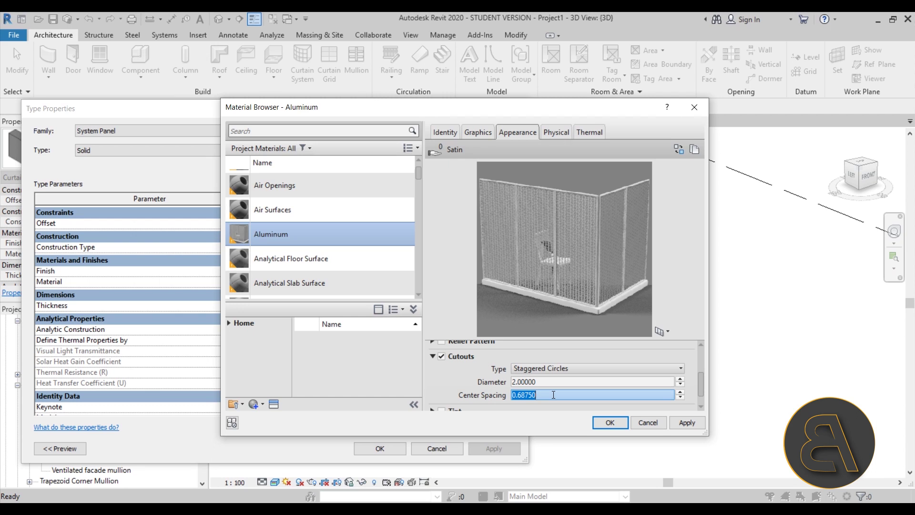
pyautogui.write('3')
pyautogui.click(553, 382)
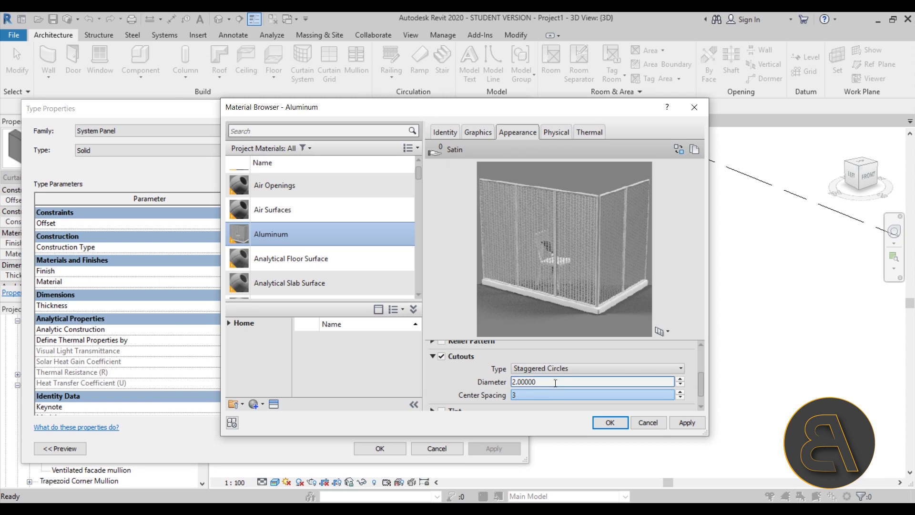
pyautogui.click(675, 425)
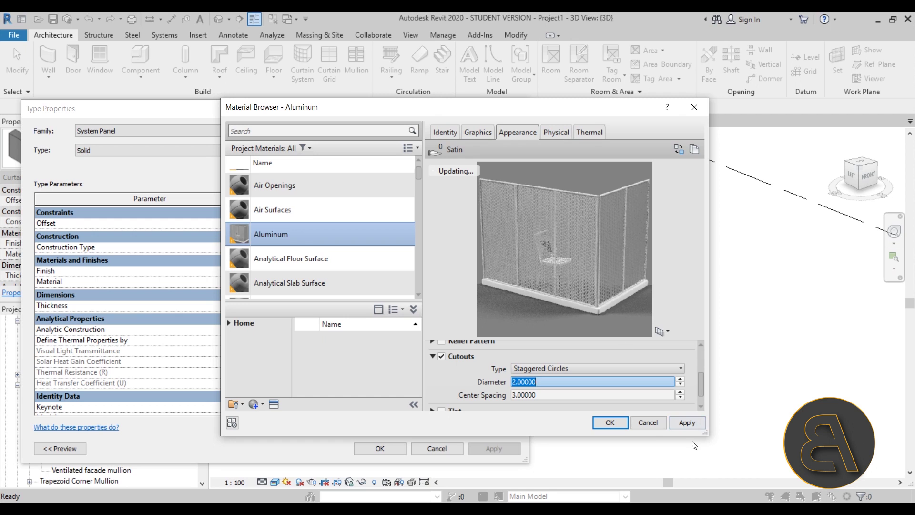
pyautogui.click(684, 424)
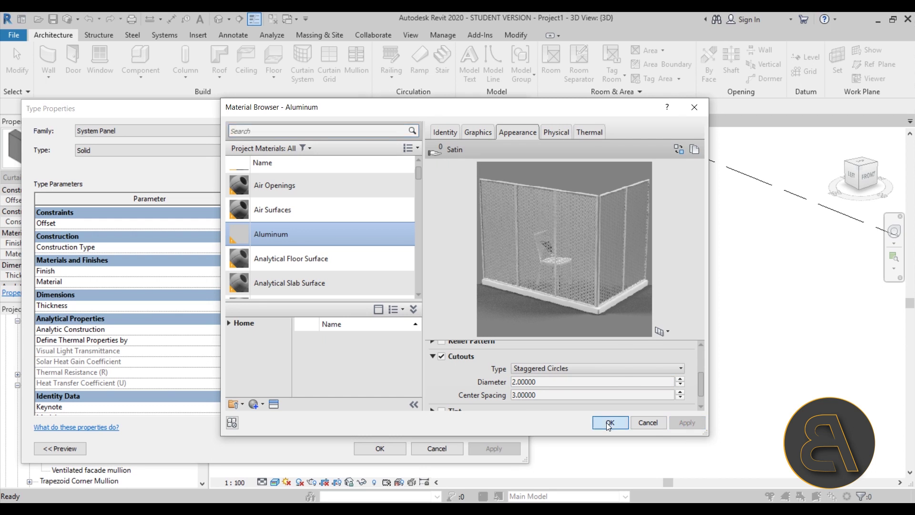
pyautogui.click(609, 422)
# Reopen the Solid panel type's Aluminum appearance, set the cutout diameter to 0.1 and center spacing to 0.2, and accept the material and type properties.
pyautogui.moveTo(451, 119); pyautogui.dragTo(493, 80)
pyautogui.click(548, 246)
pyautogui.click(548, 246)
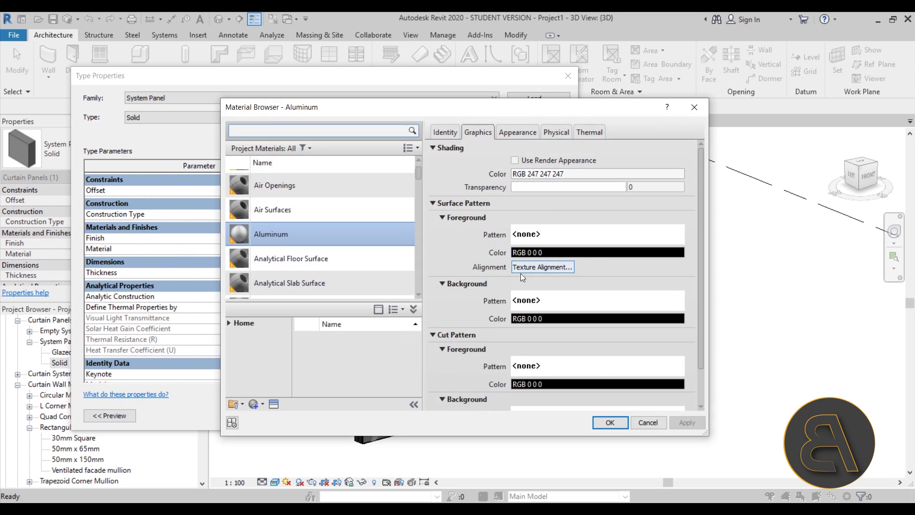
pyautogui.click(513, 132)
pyautogui.doubleClick(563, 335)
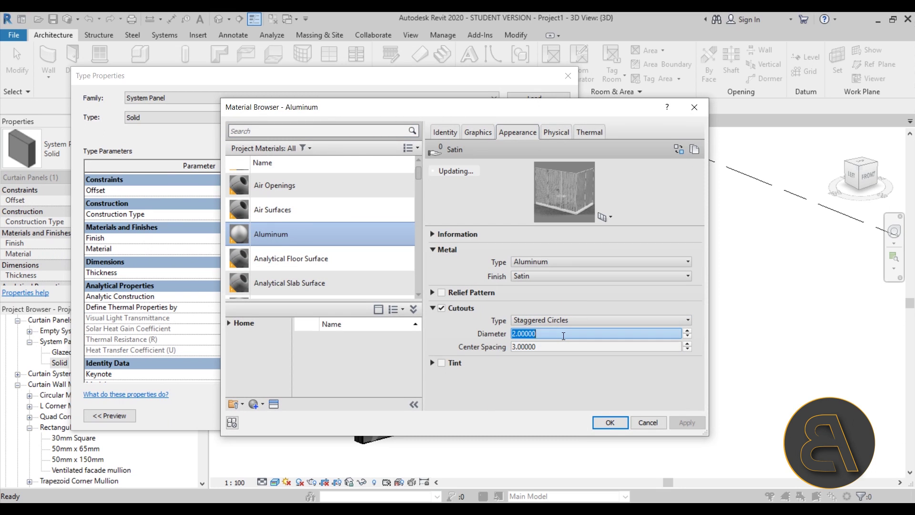
pyautogui.write('0.1')
pyautogui.doubleClick(554, 347)
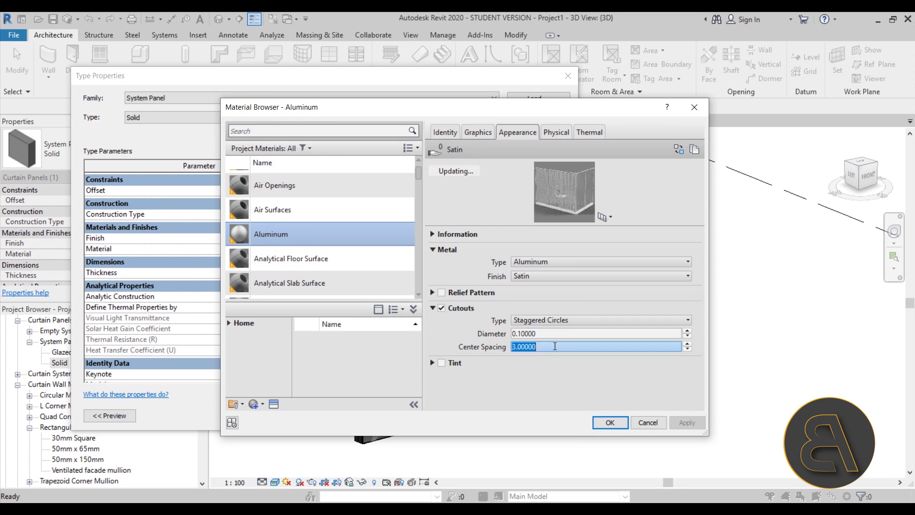
pyautogui.write('.2')
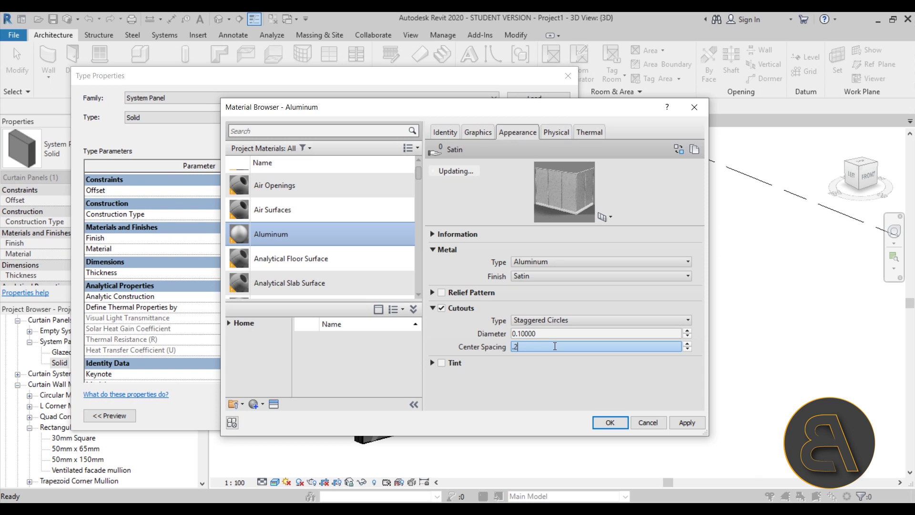
pyautogui.click(686, 422)
pyautogui.click(612, 424)
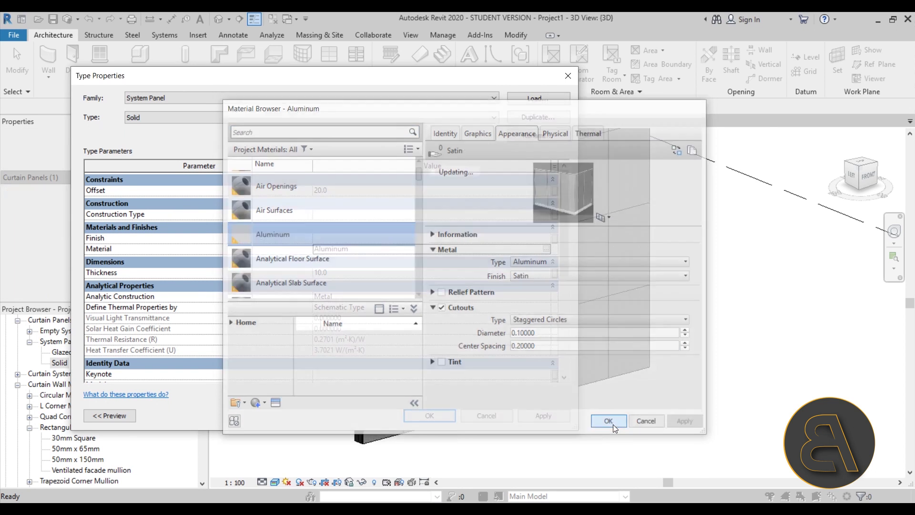
pyautogui.click(431, 415)
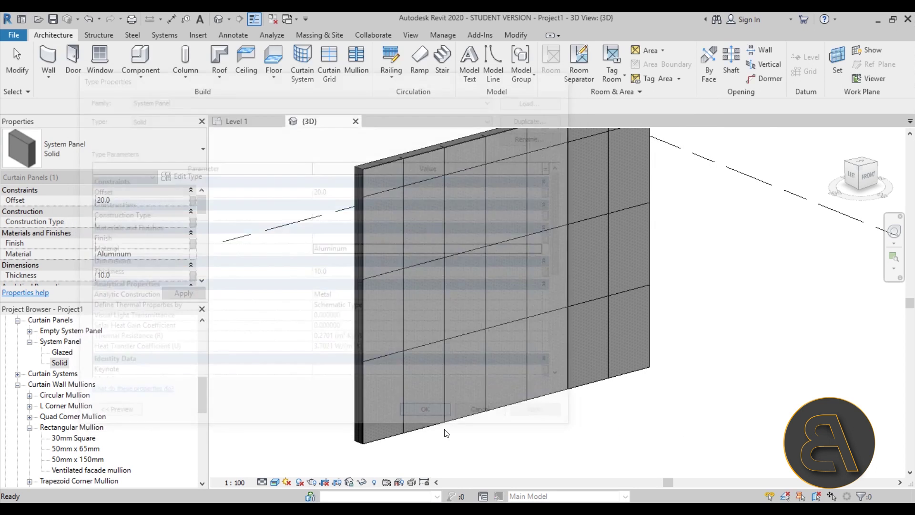
# Inspect the perforation pattern on the facade panels up close and recheck the cutout settings of the Solid type's Aluminum material.
pyautogui.scroll(8, 361, 348)
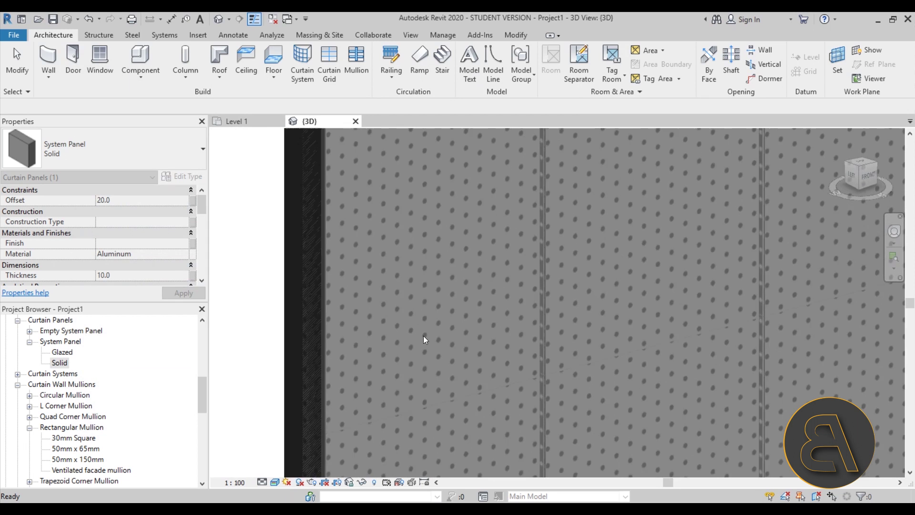
pyautogui.scroll(-6, 423, 335)
pyautogui.press('Escape')
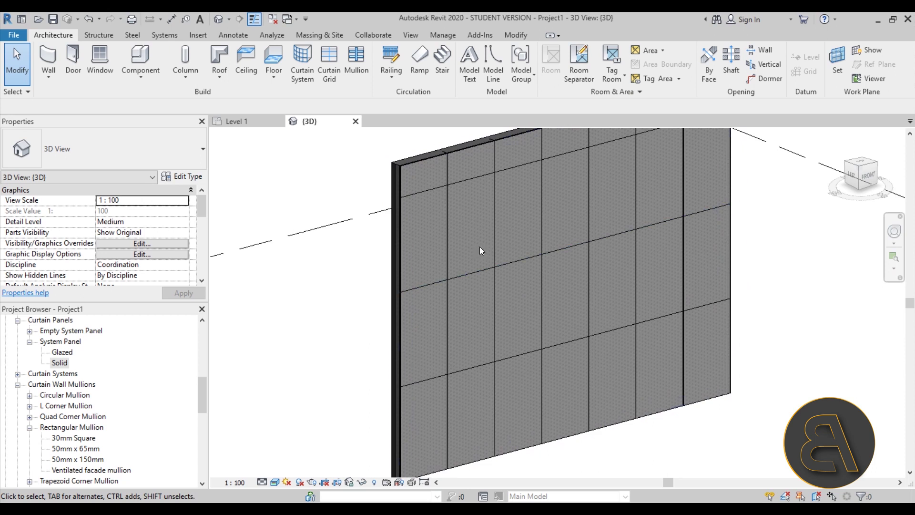
pyautogui.scroll(3, 425, 186)
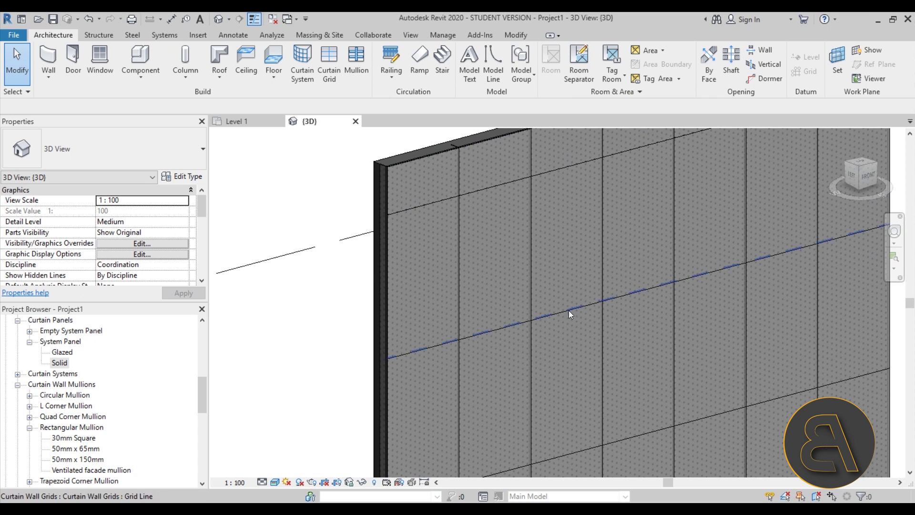
pyautogui.doubleClick(59, 363)
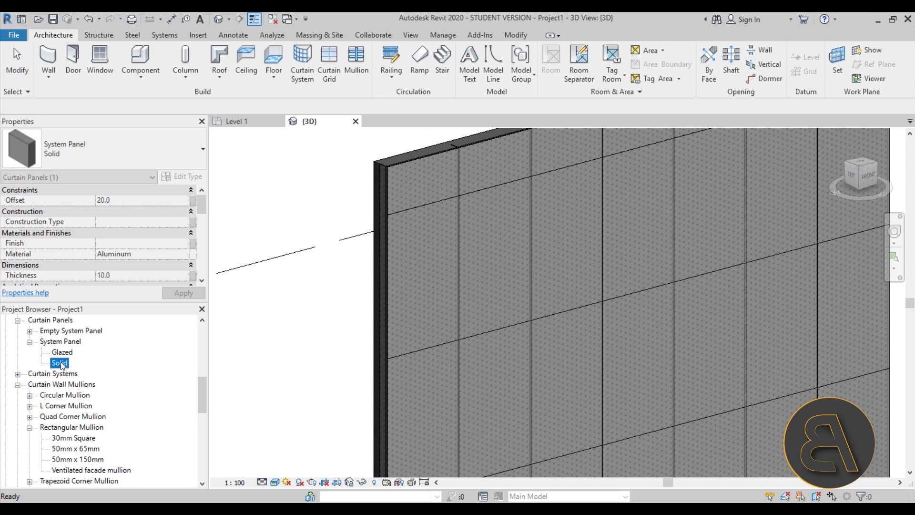
pyautogui.click(545, 249)
pyautogui.click(545, 249)
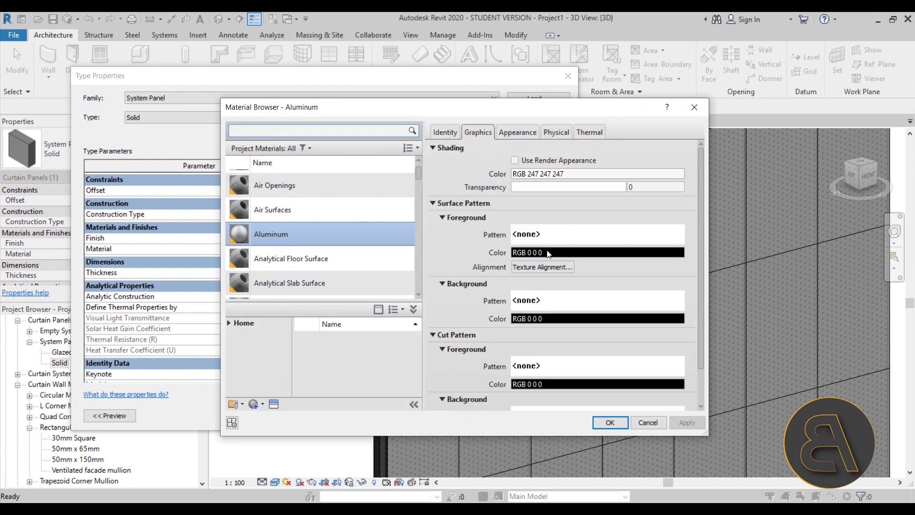
pyautogui.click(513, 132)
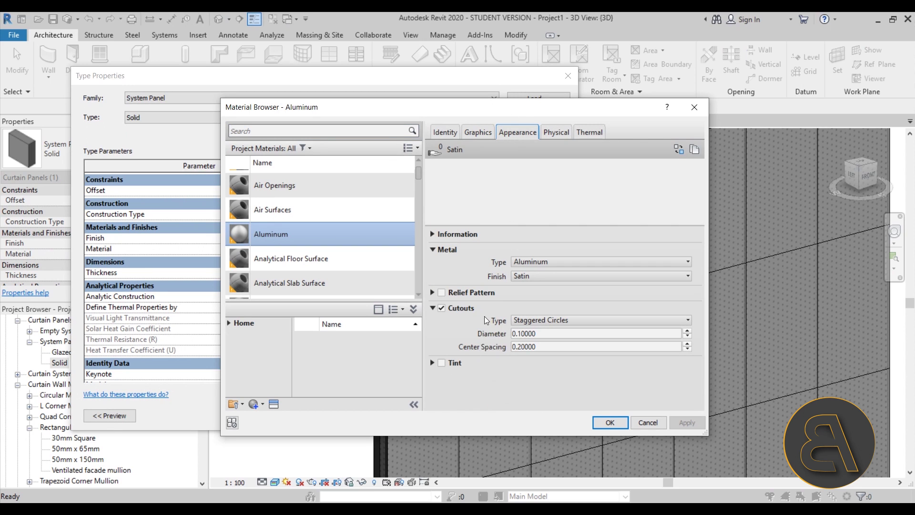
pyautogui.click(610, 422)
pyautogui.click(429, 415)
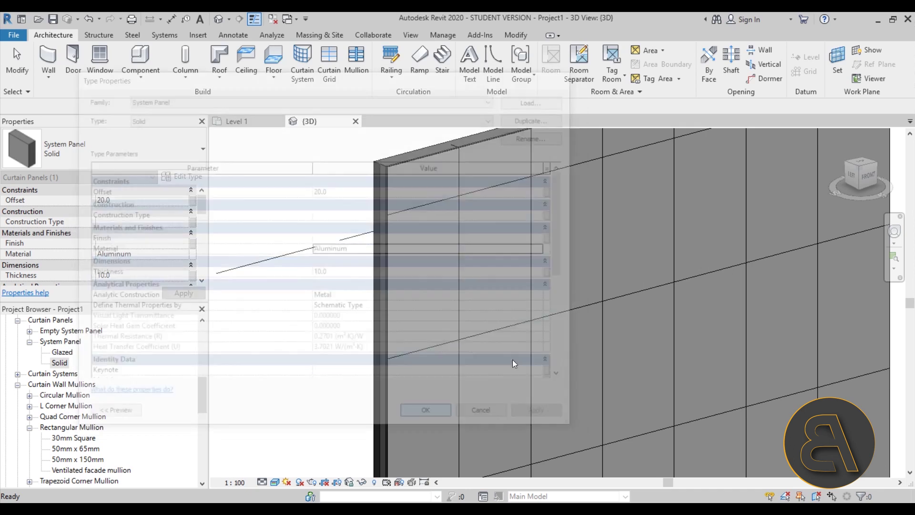
pyautogui.press('Escape')
# Unpin a single Solid panel in the middle of the curtain wall and change its type to Empty.
pyautogui.moveTo(507, 275); pyautogui.dragTo(414, 270, button='middle')
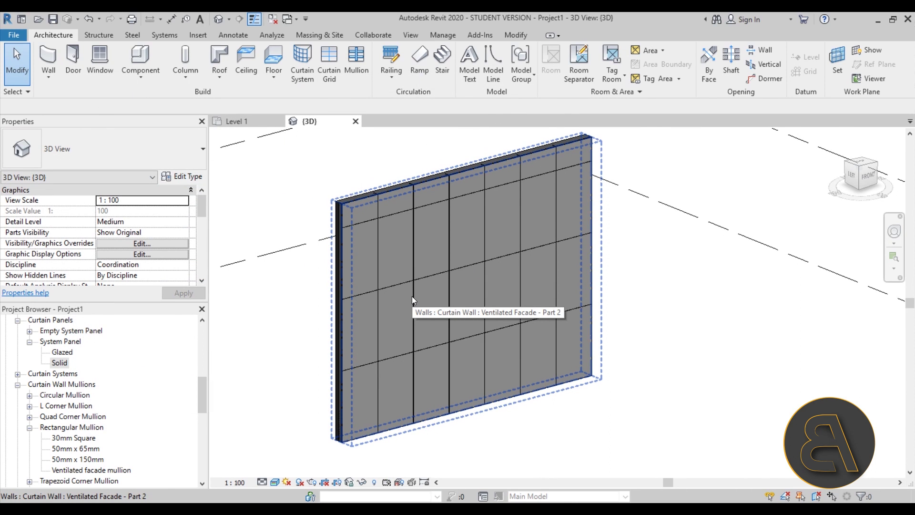
pyautogui.scroll(5, 411, 295)
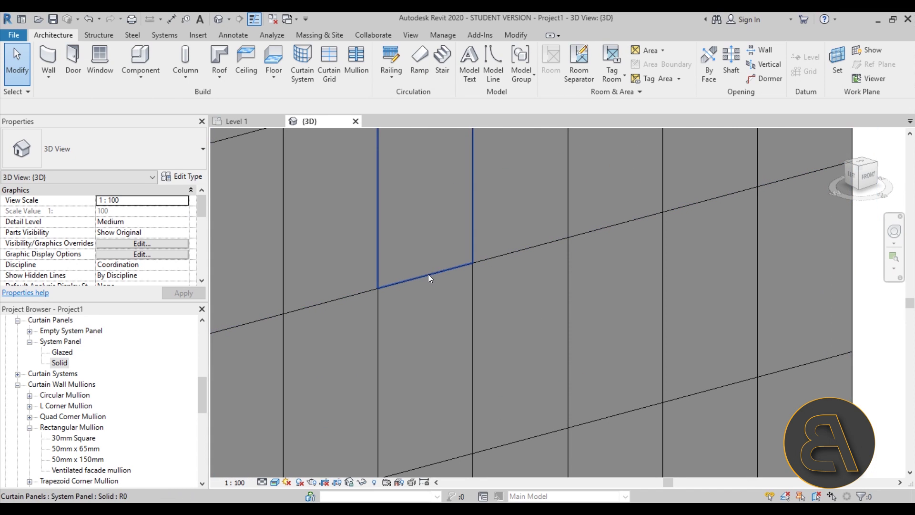
pyautogui.click(428, 273)
pyautogui.press('Escape')
pyautogui.press('Tab')
pyautogui.click(451, 273)
pyautogui.scroll(-2, 504, 307)
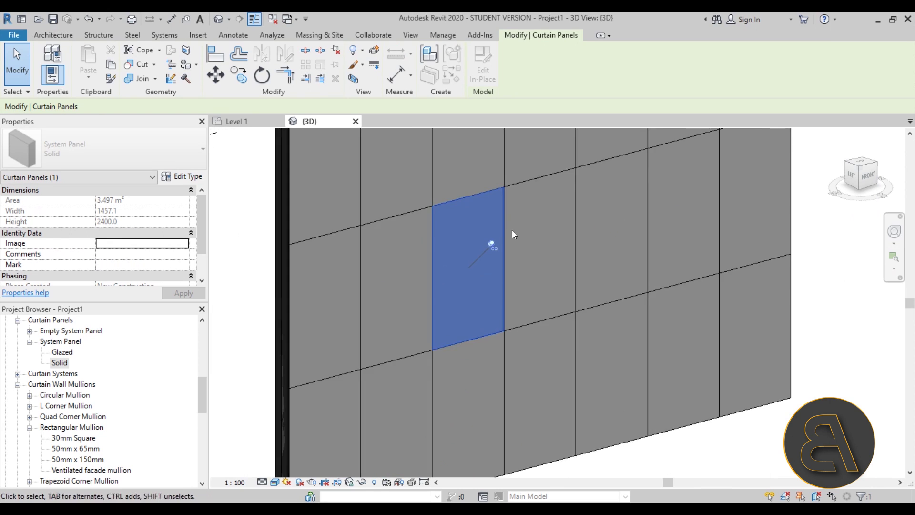
pyautogui.scroll(3, 512, 230)
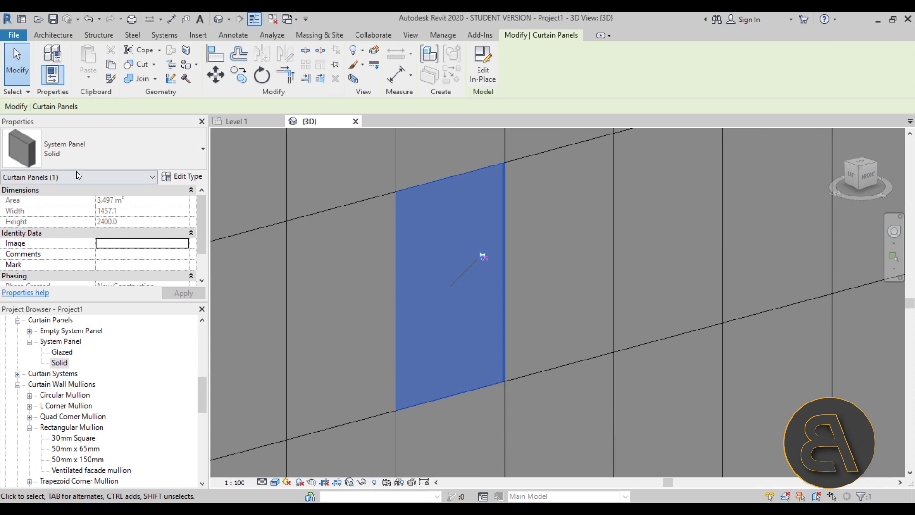
pyautogui.click(84, 153)
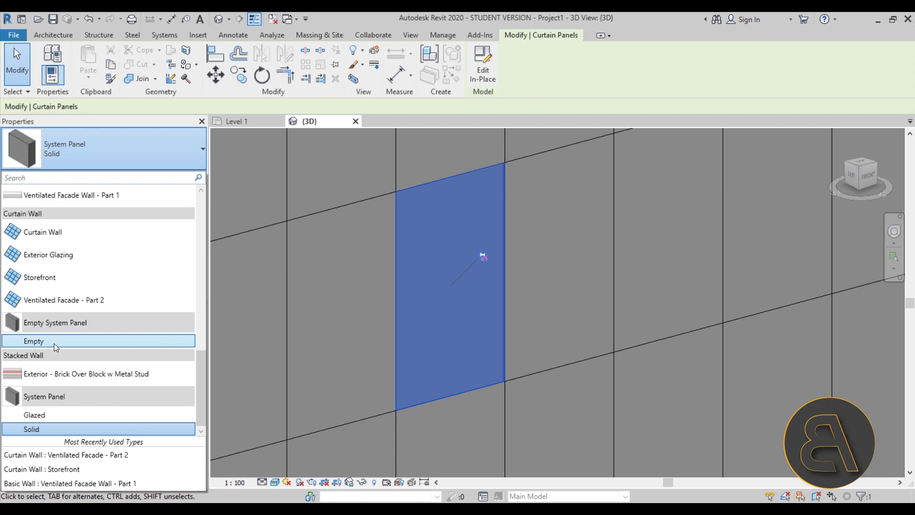
pyautogui.click(36, 341)
pyautogui.press('Escape')
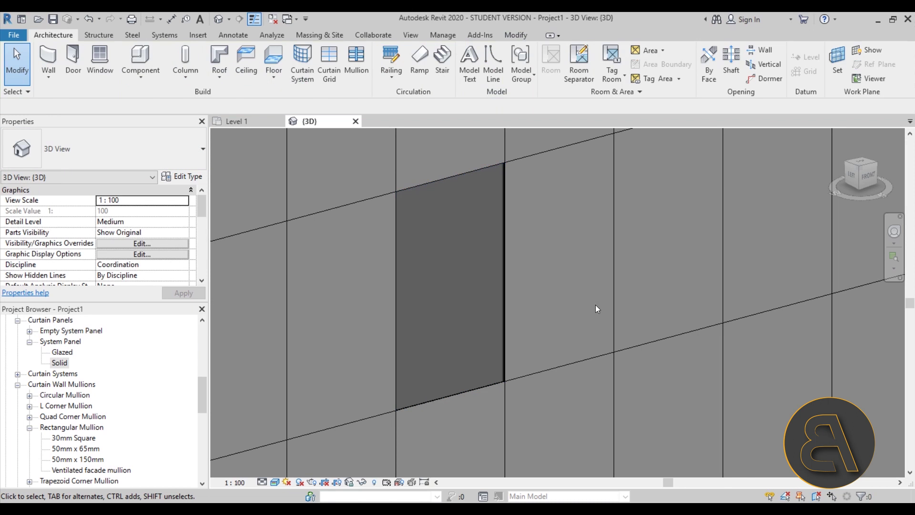
# Start an in-place model in the Generic Models category and name it "Perferated pane".
pyautogui.scroll(-5, 552, 200)
pyautogui.moveTo(547, 214); pyautogui.dragTo(517, 243, button='middle')
pyautogui.click(133, 83)
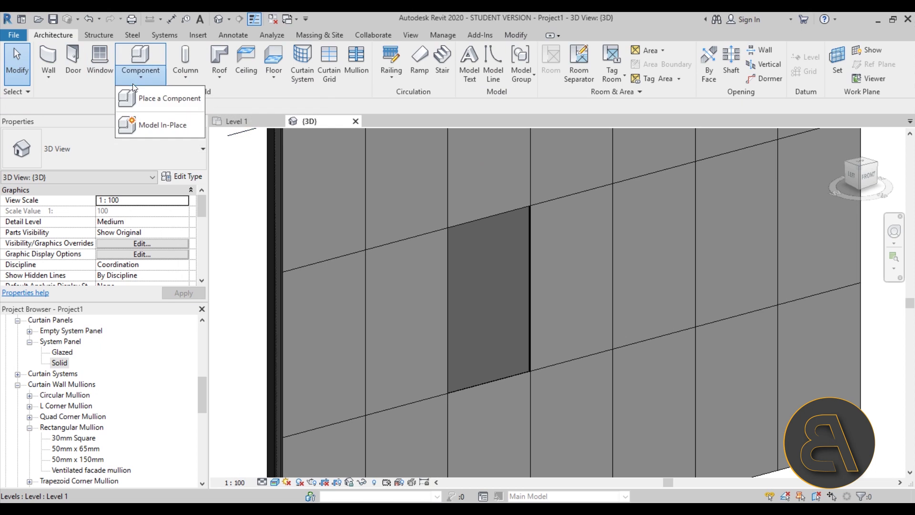
pyautogui.click(167, 125)
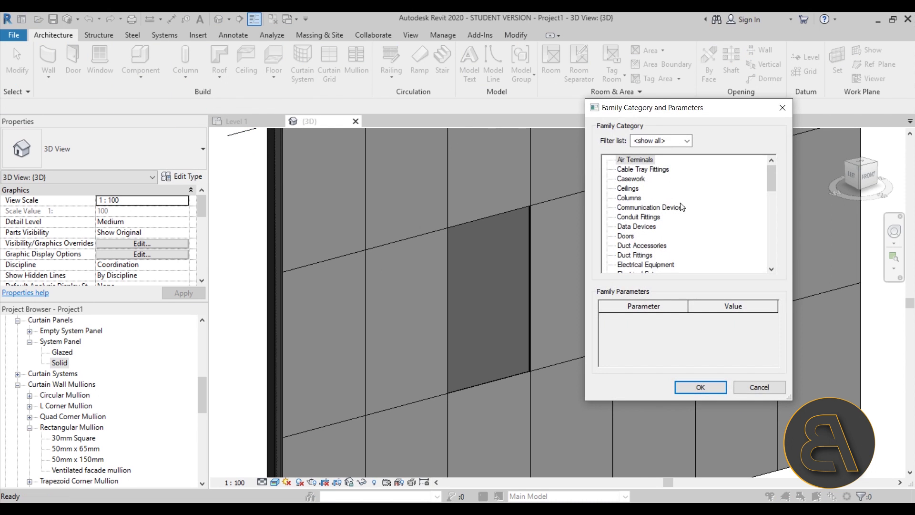
pyautogui.scroll(-2, 686, 228)
pyautogui.scroll(-1, 640, 230)
pyautogui.click(648, 246)
pyautogui.press('Return')
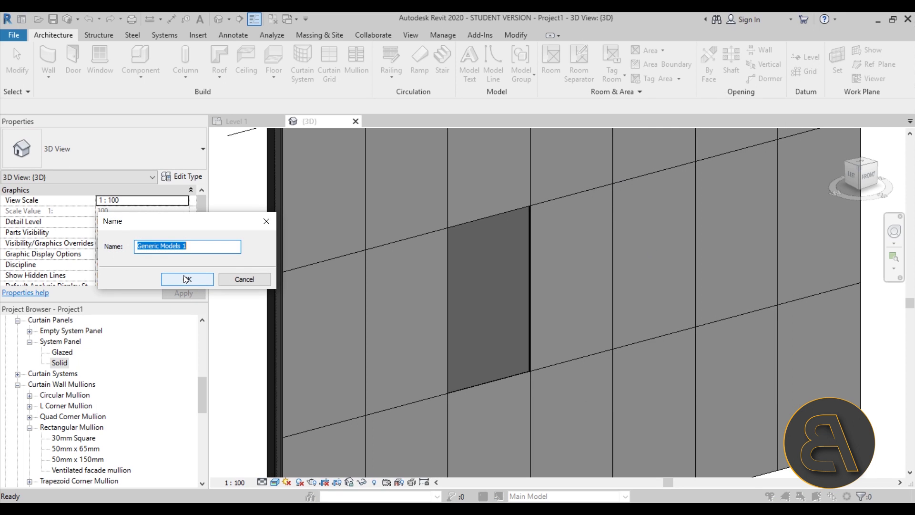
pyautogui.write('Perferated pane')
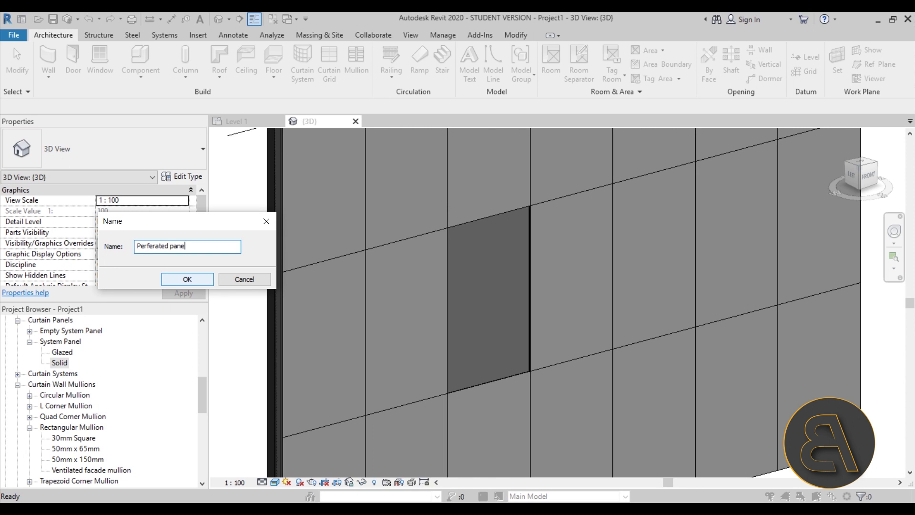
pyautogui.press('Return')
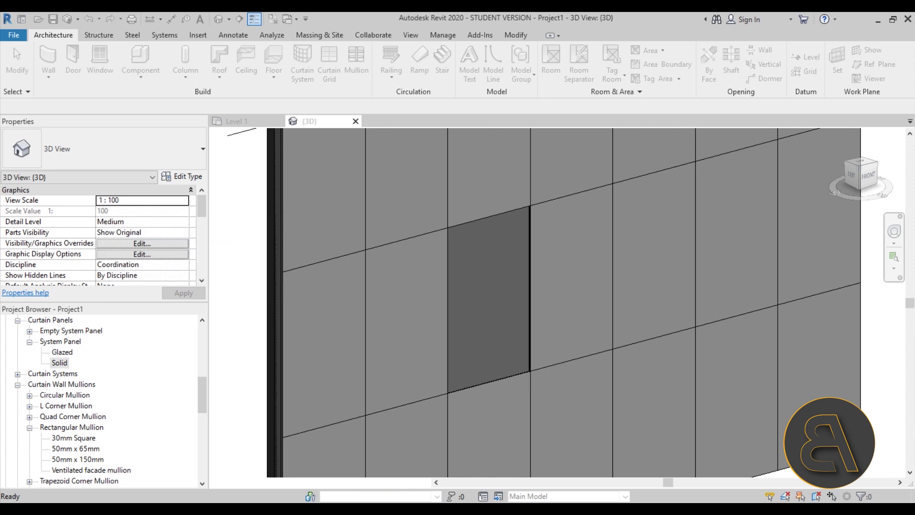
# Set the work plane for the in-place model by picking the outer face of the Solid facade panels.
pyautogui.click(707, 64)
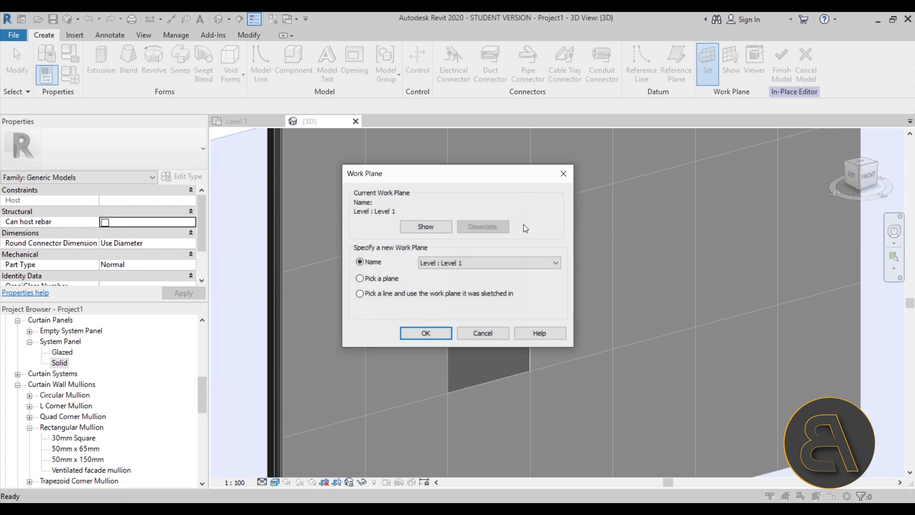
pyautogui.click(368, 278)
pyautogui.click(426, 331)
pyautogui.scroll(5, 361, 329)
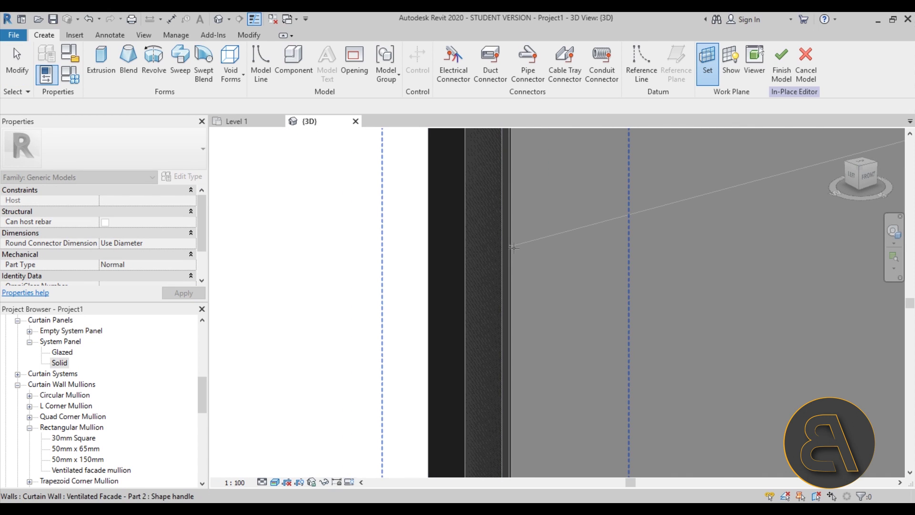
pyautogui.scroll(4, 513, 249)
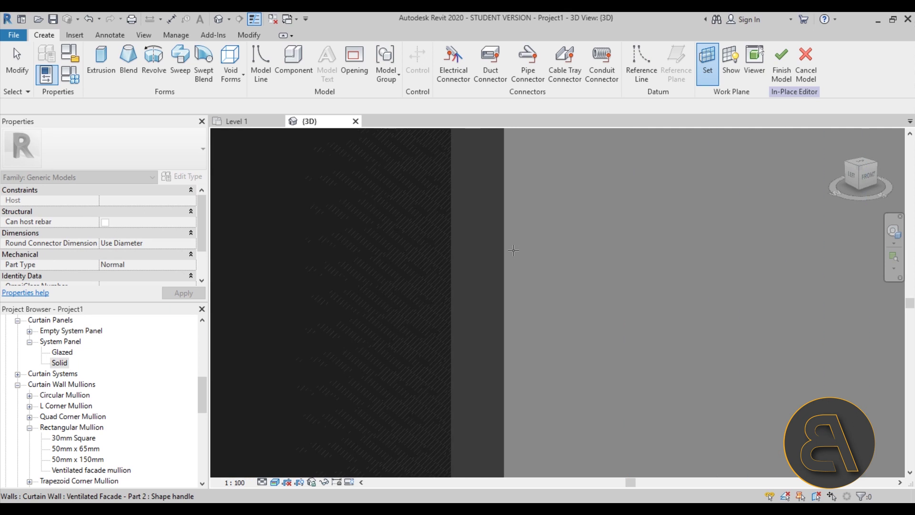
pyautogui.scroll(-3, 482, 234)
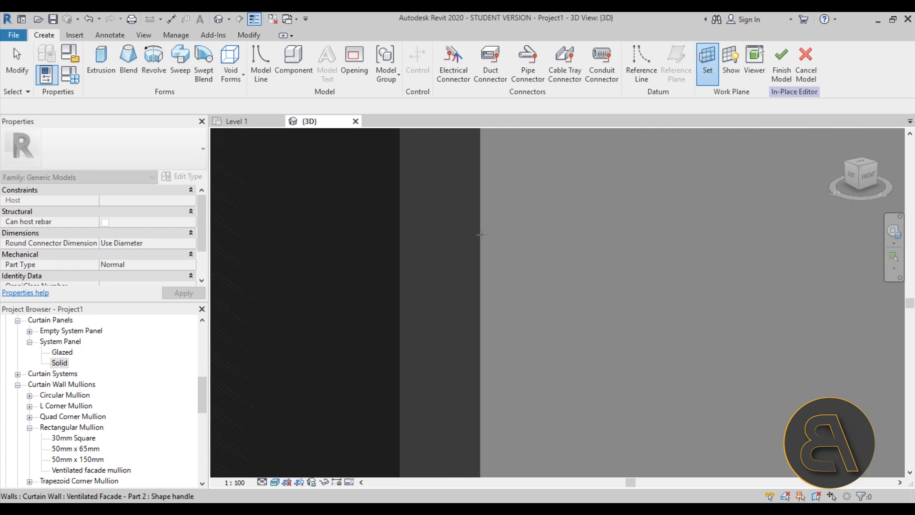
pyautogui.click(482, 234)
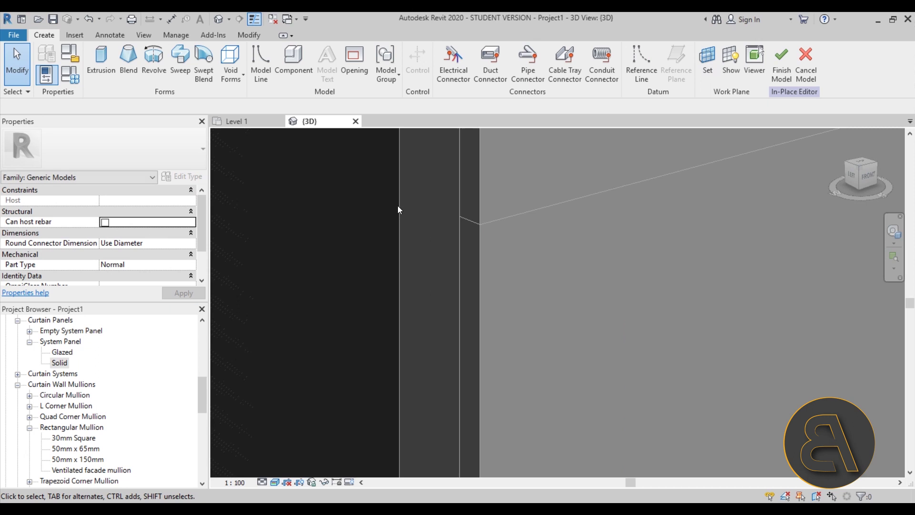
# Start an extrusion and sketch a rectangle about 1457 by 2400 mm corner to corner over the empty panel opening.
pyautogui.scroll(-5, 390, 214)
pyautogui.scroll(2, 400, 279)
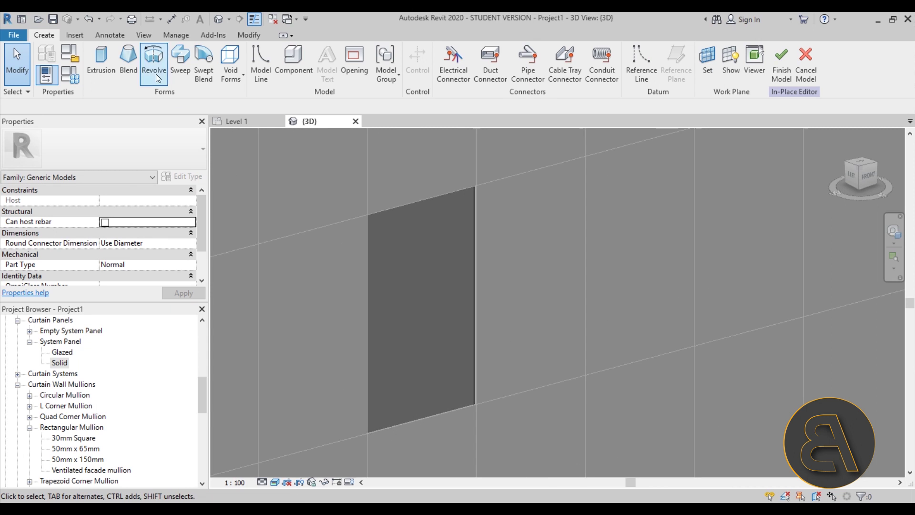
pyautogui.click(101, 57)
pyautogui.click(446, 51)
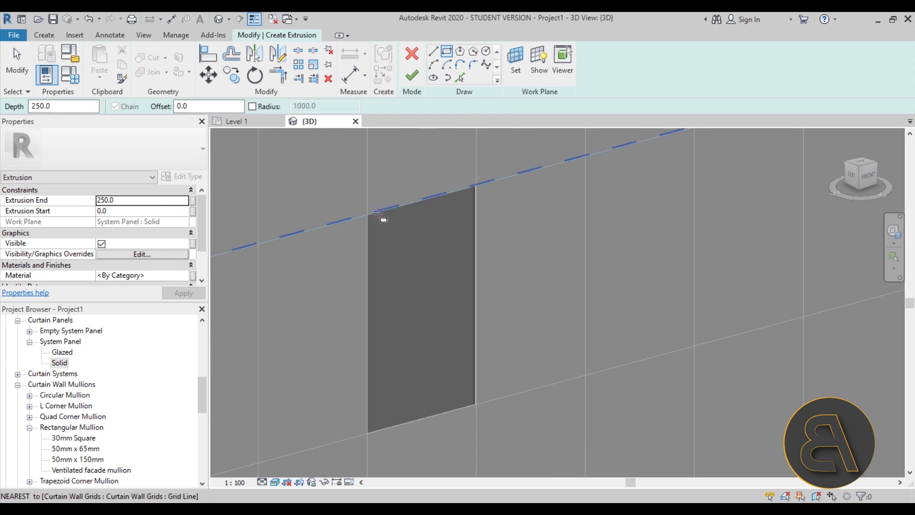
pyautogui.scroll(2, 369, 220)
pyautogui.click(372, 184)
pyautogui.scroll(-2, 470, 285)
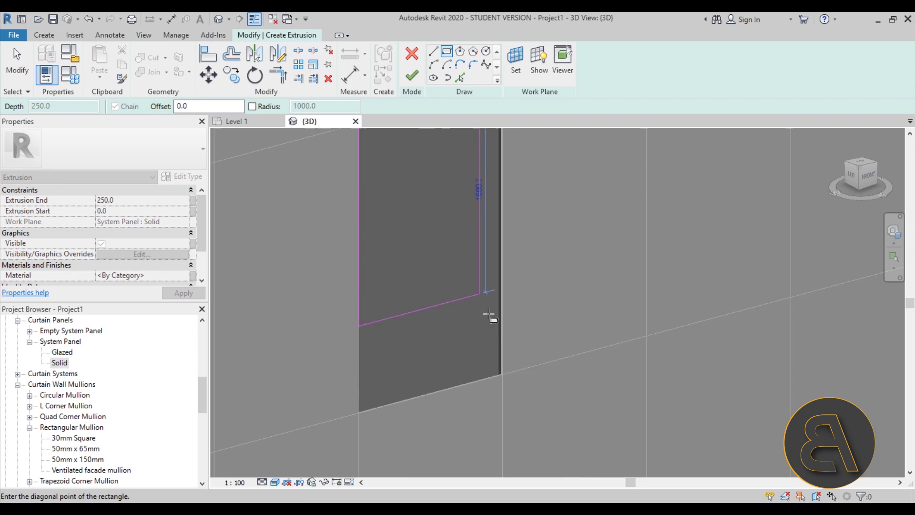
pyautogui.click(488, 390)
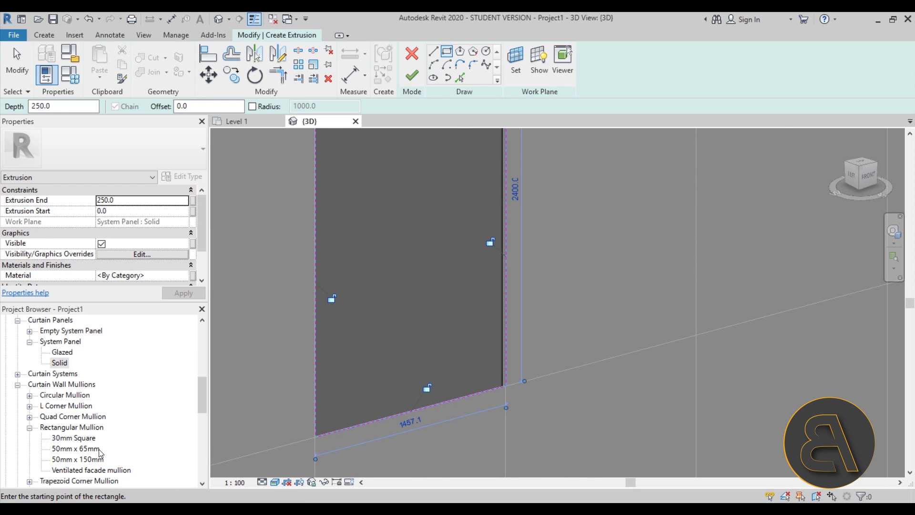
# Open the South elevation and sketch a vertical line inside the rectangle as the straight side of a letter B.
pyautogui.scroll(6, 66, 349)
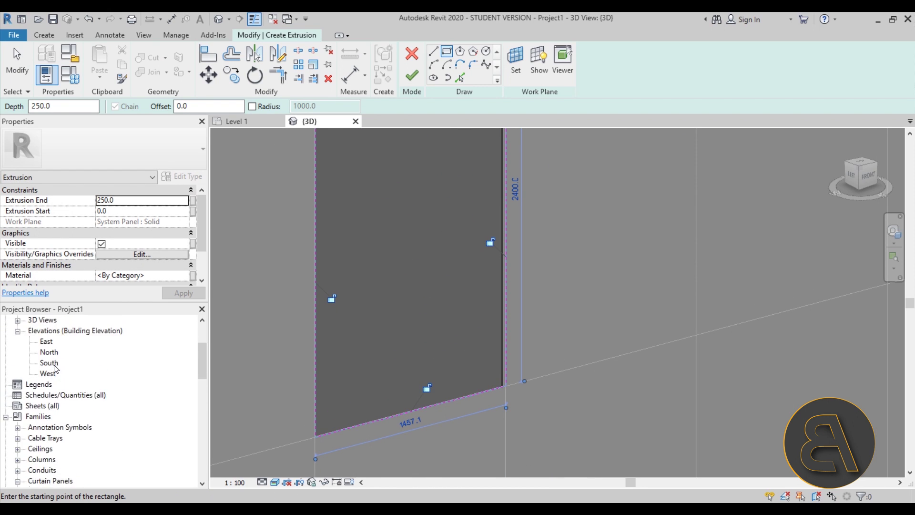
pyautogui.press('Escape')
pyautogui.doubleClick(49, 395)
pyautogui.scroll(5, 555, 313)
pyautogui.moveTo(547, 312); pyautogui.dragTo(591, 299, button='middle')
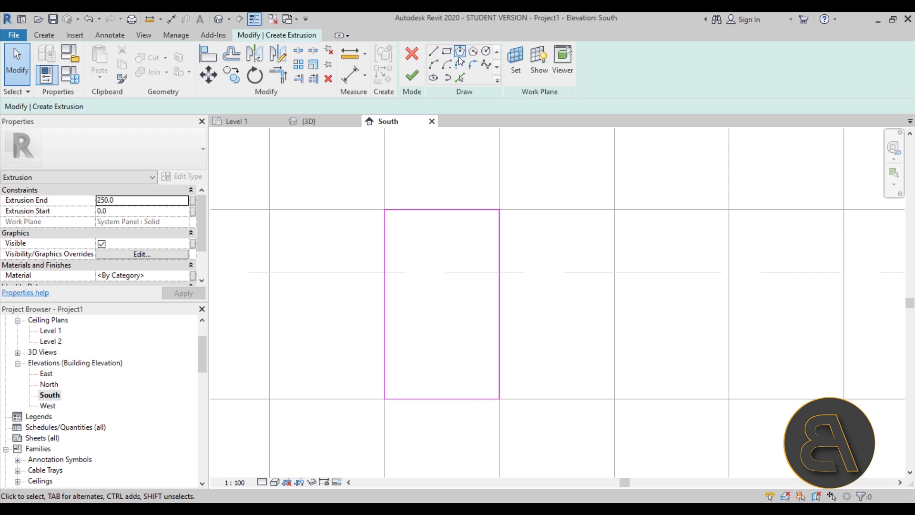
pyautogui.click(433, 51)
pyautogui.scroll(2, 389, 293)
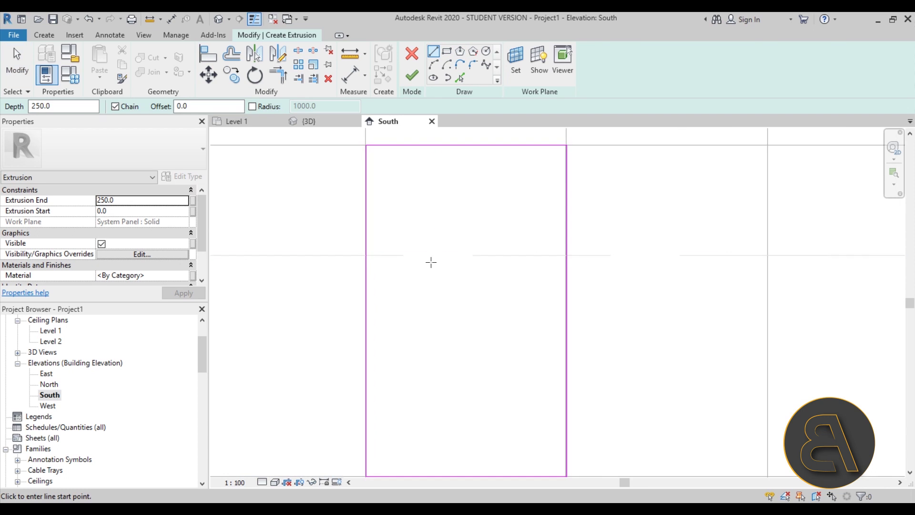
pyautogui.click(434, 230)
pyautogui.click(434, 396)
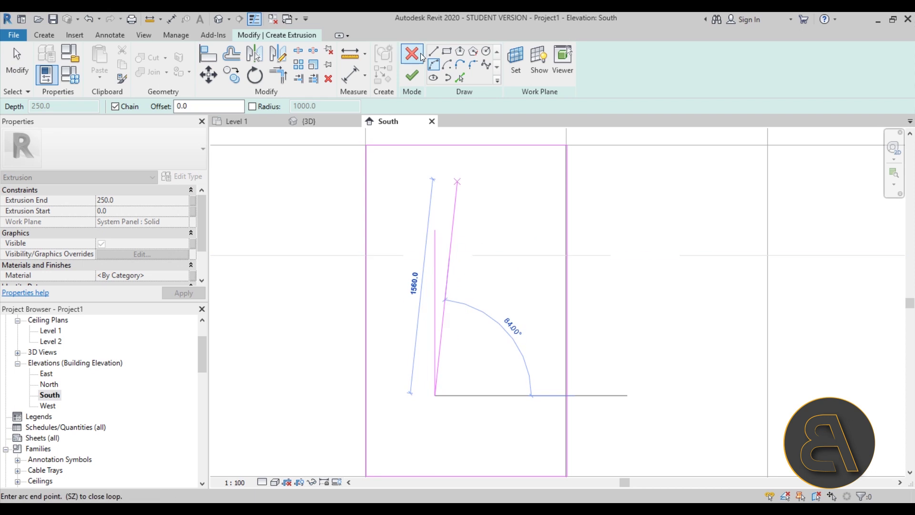
# Sketch two stacked arcs beside the vertical line for the B's bowls, the lower one about 680 mm high.
pyautogui.click(446, 77)
pyautogui.click(476, 231)
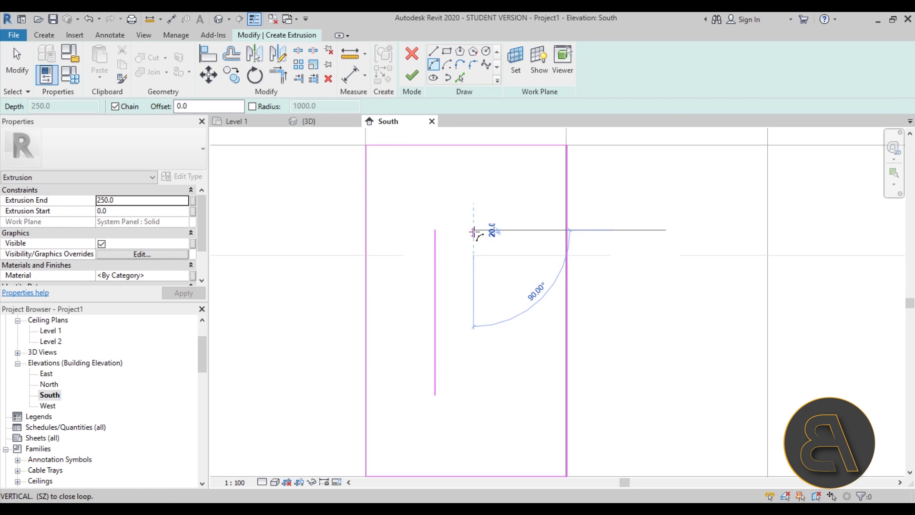
pyautogui.click(473, 301)
pyautogui.click(508, 281)
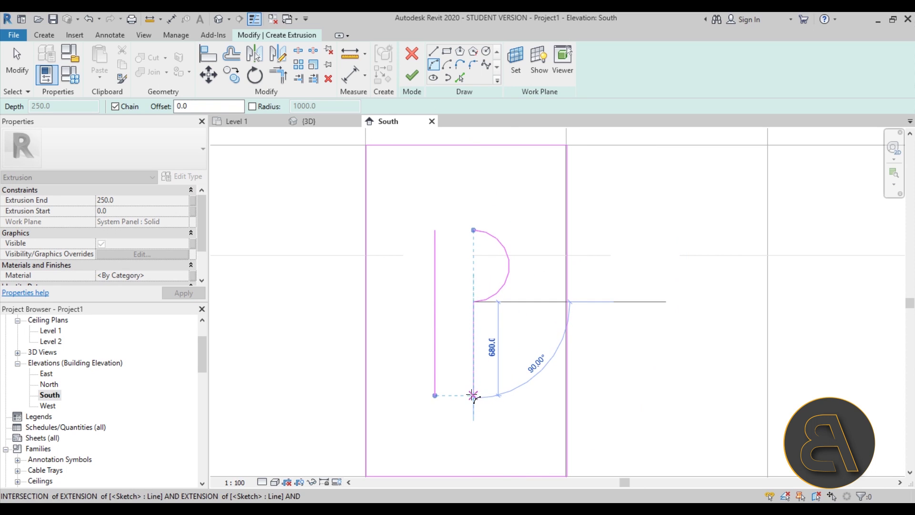
pyautogui.click(473, 395)
pyautogui.click(520, 355)
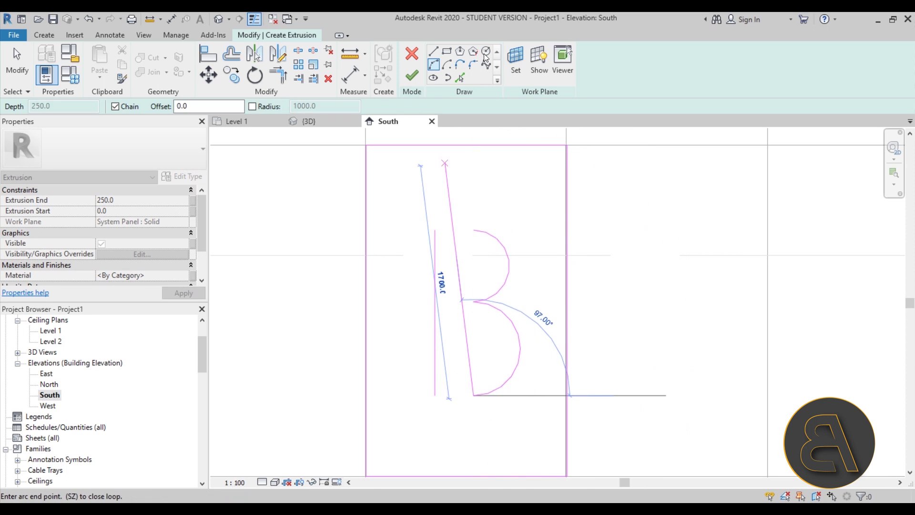
# Close the letter B outline with straight lines at its lower and upper ends and finish the extrusion sketch.
pyautogui.click(433, 50)
pyautogui.click(474, 394)
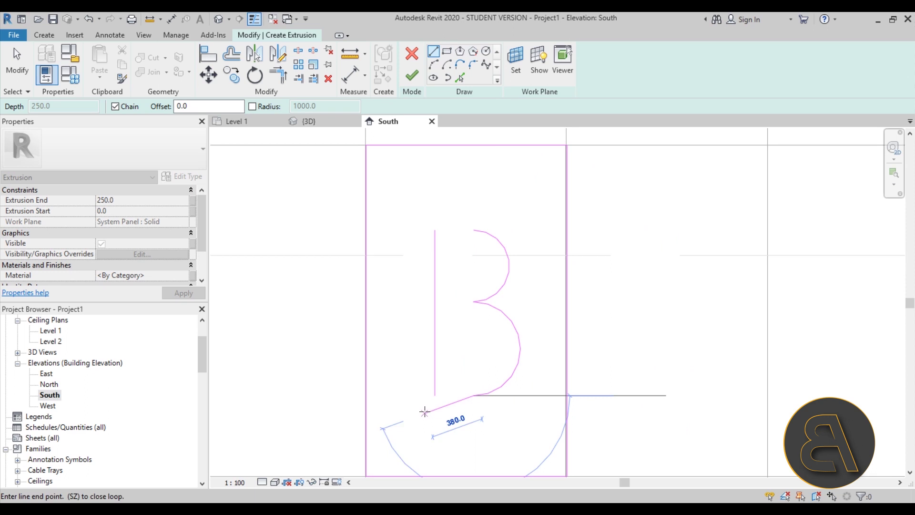
pyautogui.click(435, 396)
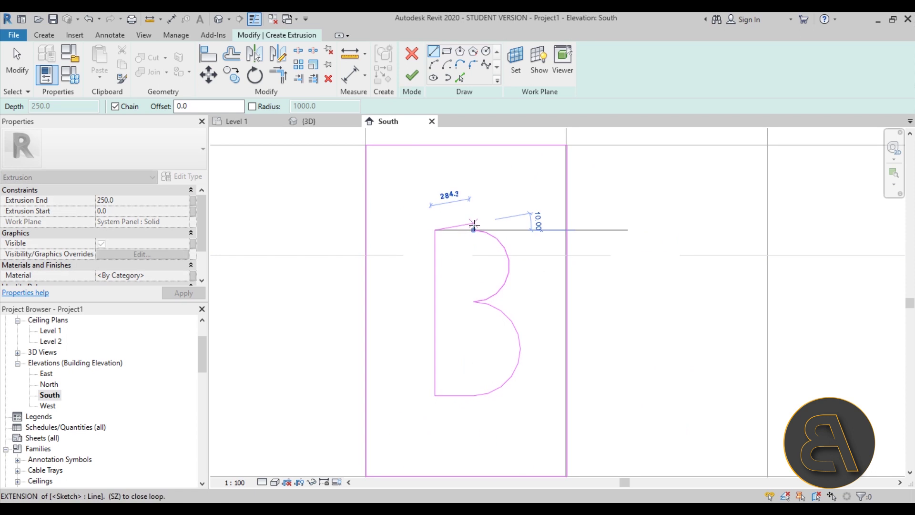
pyautogui.click(412, 76)
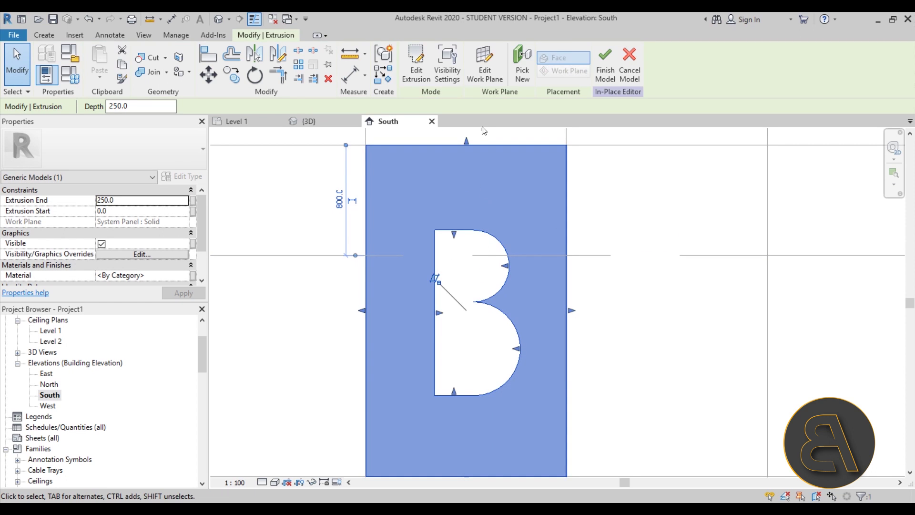
# In the 3D view, set the extrusion end of the B-cutout panel to -10 and finish the in-place model.
pyautogui.click(218, 18)
pyautogui.scroll(-2, 498, 193)
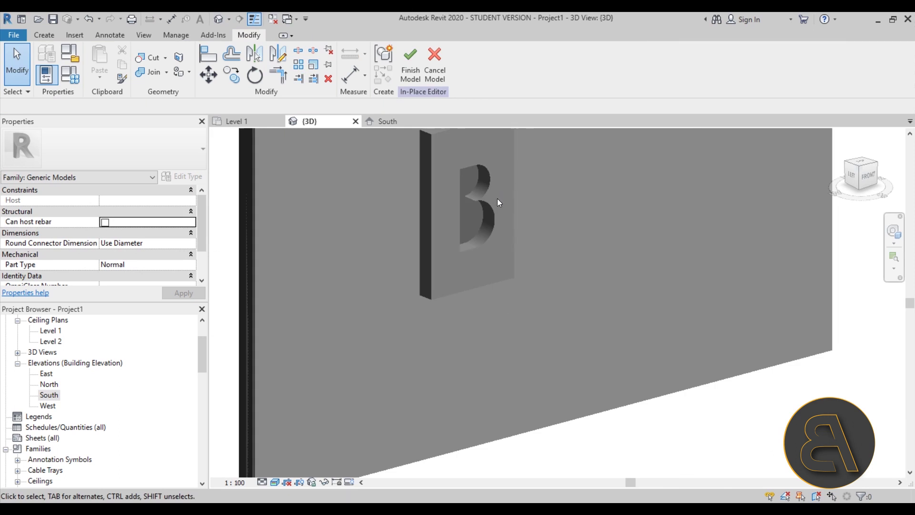
pyautogui.click(492, 211)
pyautogui.keyDown('shift'); pyautogui.moveTo(492, 210); pyautogui.dragTo(524, 219, button='middle'); pyautogui.keyUp('shift')
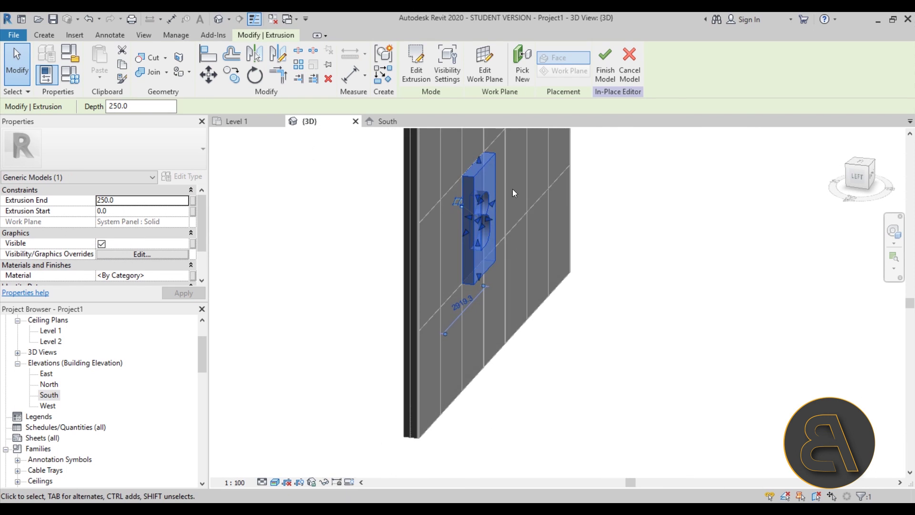
pyautogui.scroll(3, 477, 200)
pyautogui.scroll(2, 438, 275)
pyautogui.moveTo(438, 275); pyautogui.dragTo(445, 277, button='middle')
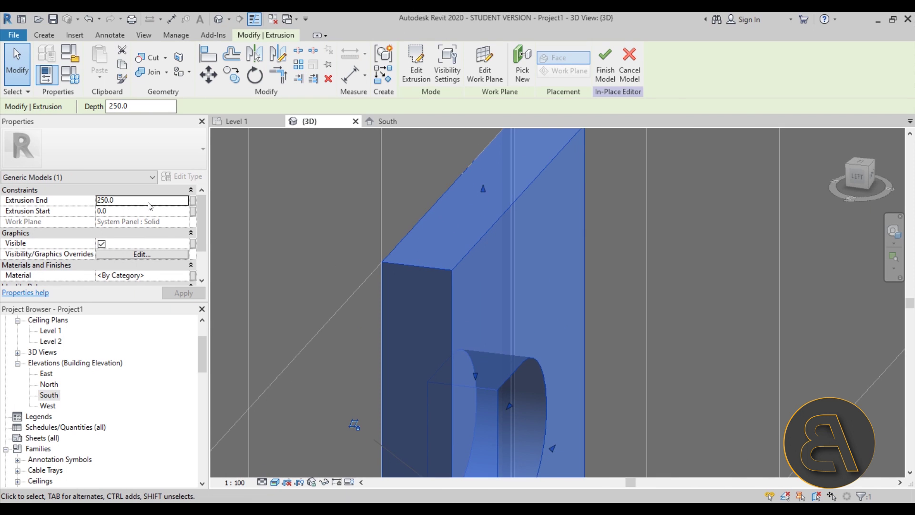
pyautogui.click(148, 202)
pyautogui.write('-150')
pyautogui.press('Return')
pyautogui.press('Escape')
pyautogui.scroll(3, 619, 281)
pyautogui.keyDown('shift'); pyautogui.moveTo(623, 288); pyautogui.dragTo(590, 286, button='middle'); pyautogui.keyUp('shift')
pyautogui.click(416, 65)
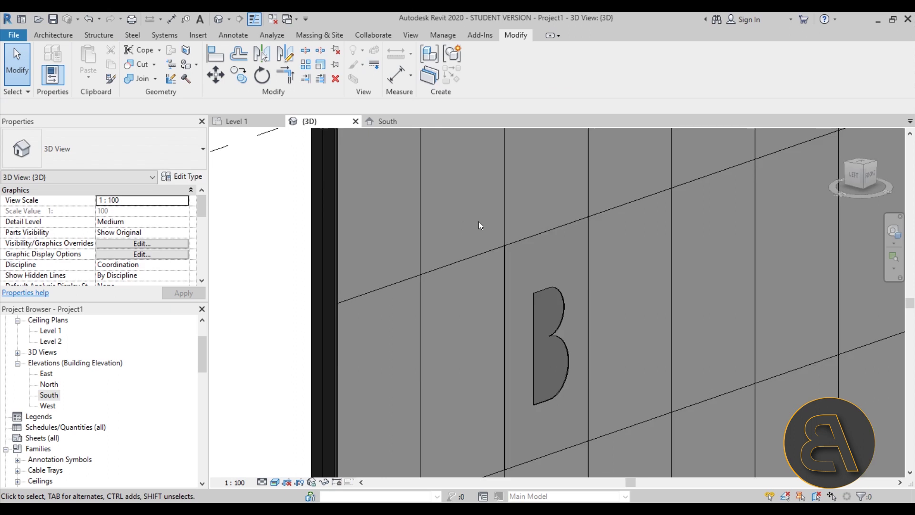
# Reopen the B-cutout panel for in-place editing, assign the Aluminum material to its extrusion, and finish the model.
pyautogui.scroll(-5, 480, 221)
pyautogui.keyDown('shift'); pyautogui.moveTo(481, 257); pyautogui.dragTo(510, 321, button='middle'); pyautogui.keyUp('shift')
pyautogui.scroll(4, 476, 295)
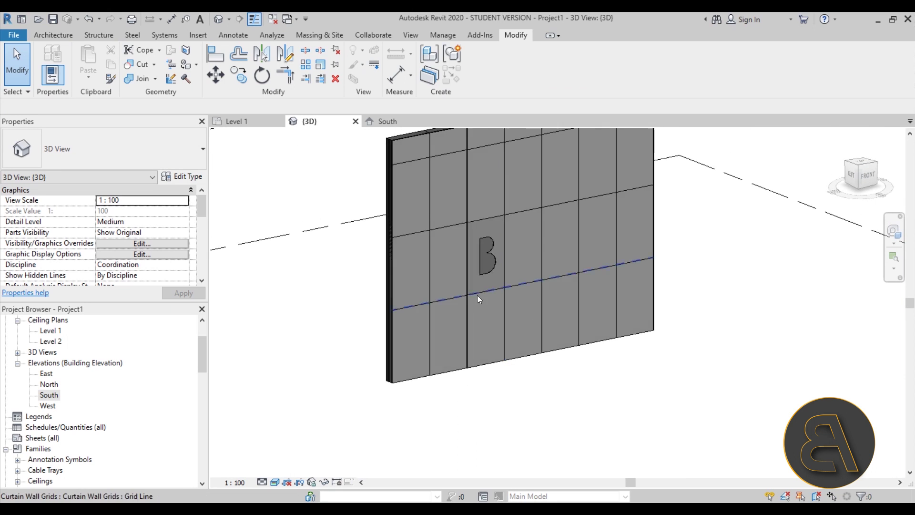
pyautogui.click(501, 251)
pyautogui.click(476, 81)
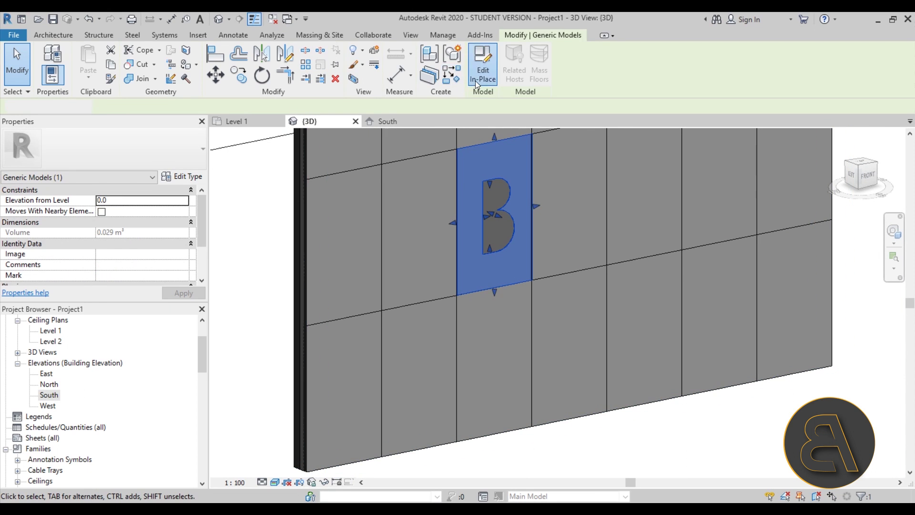
pyautogui.click(487, 142)
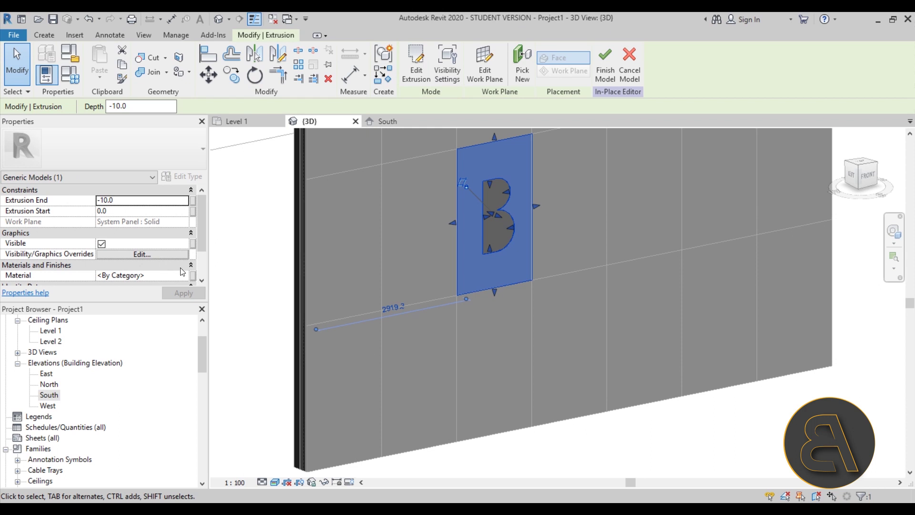
pyautogui.click(184, 276)
pyautogui.click(183, 276)
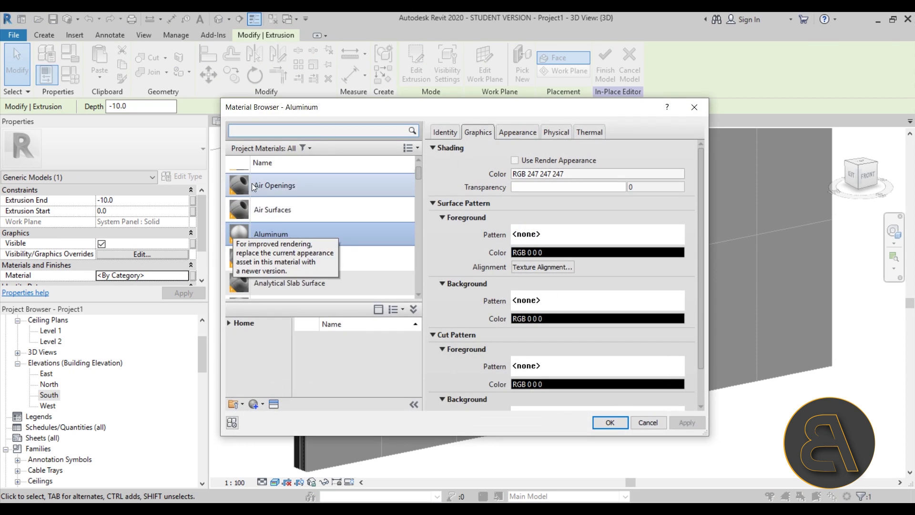
pyautogui.doubleClick(278, 233)
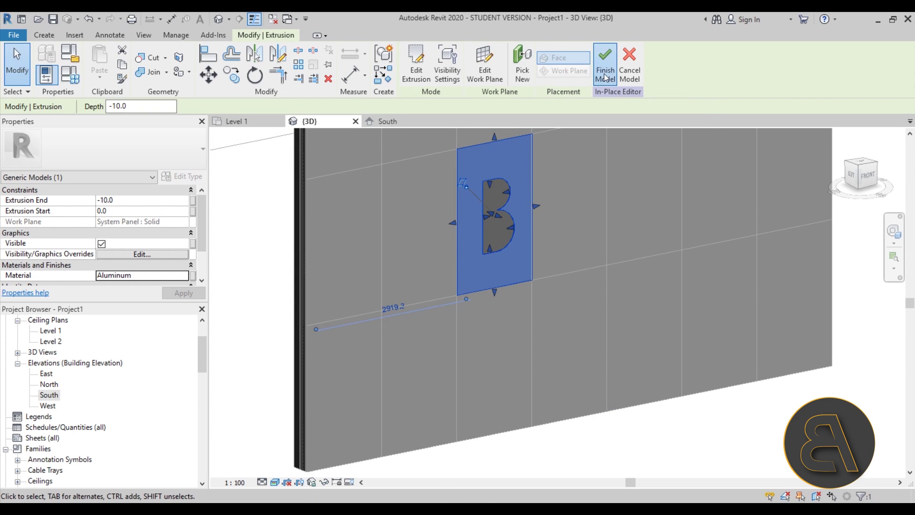
pyautogui.click(604, 71)
pyautogui.keyDown('shift'); pyautogui.moveTo(559, 261); pyautogui.dragTo(600, 337, button='middle'); pyautogui.keyUp('shift')
pyautogui.scroll(-3, 579, 257)
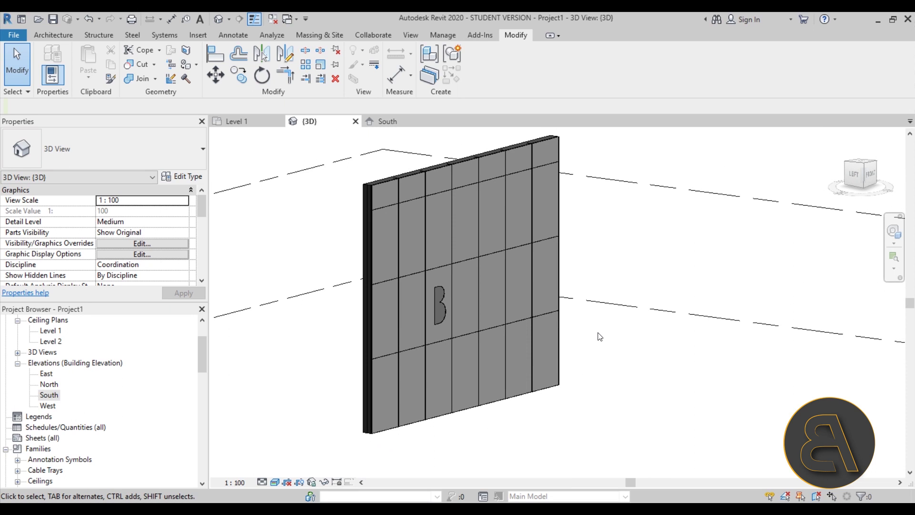